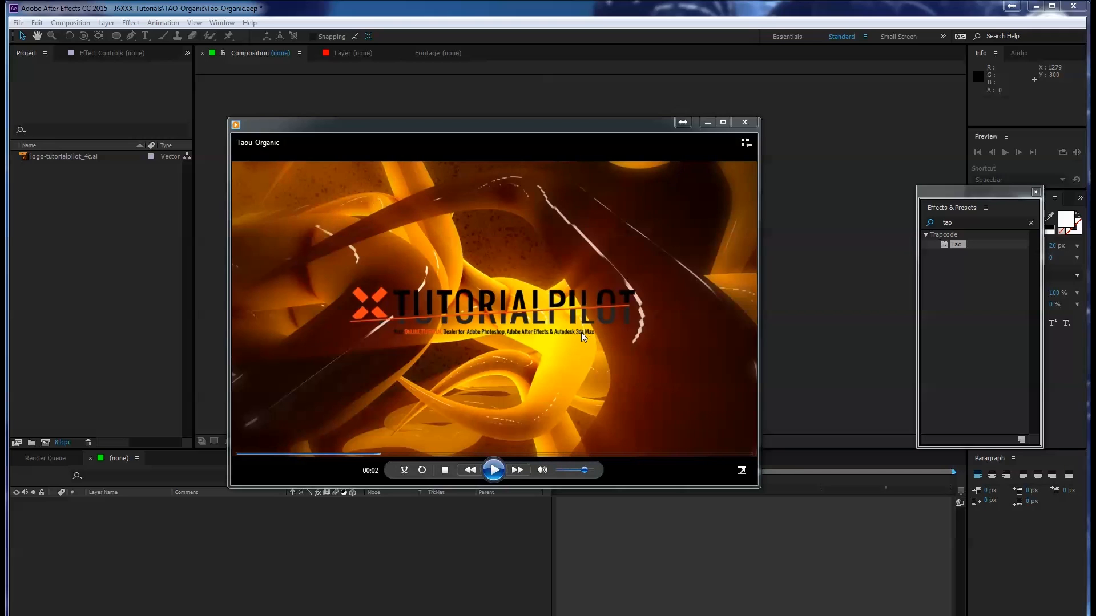
- Watch the finished Taou-Organic animation from near its start, and close the video player
drag(379, 454, 294, 454)
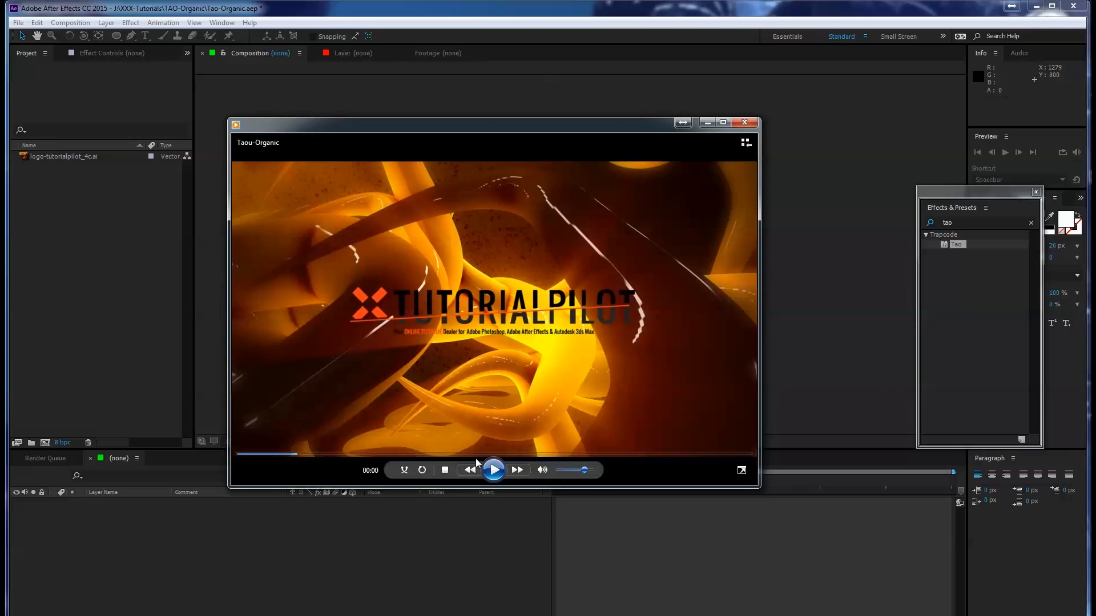
click(494, 470)
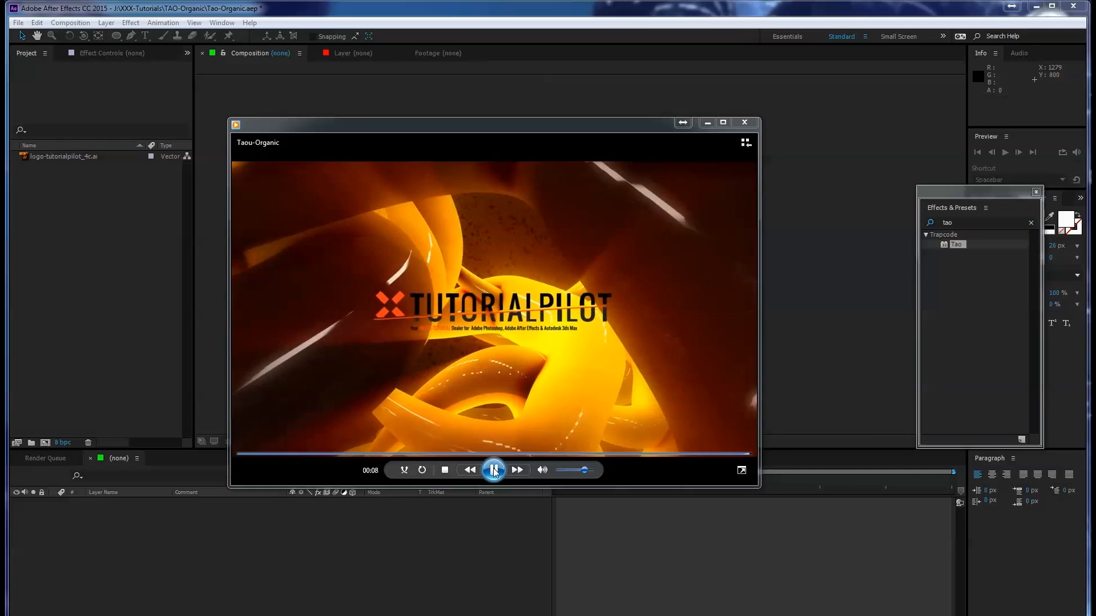
click(495, 471)
click(749, 124)
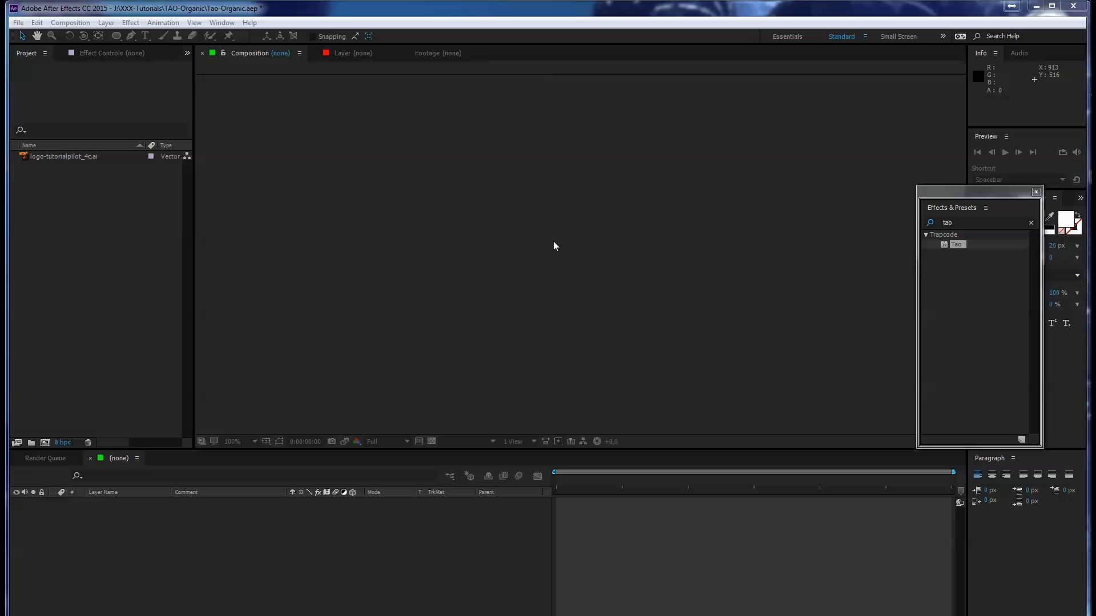
- Create a composition with the HDTV 1080 25 preset, 1920 x 1080 px and a 10-second duration
click(80, 24)
click(84, 35)
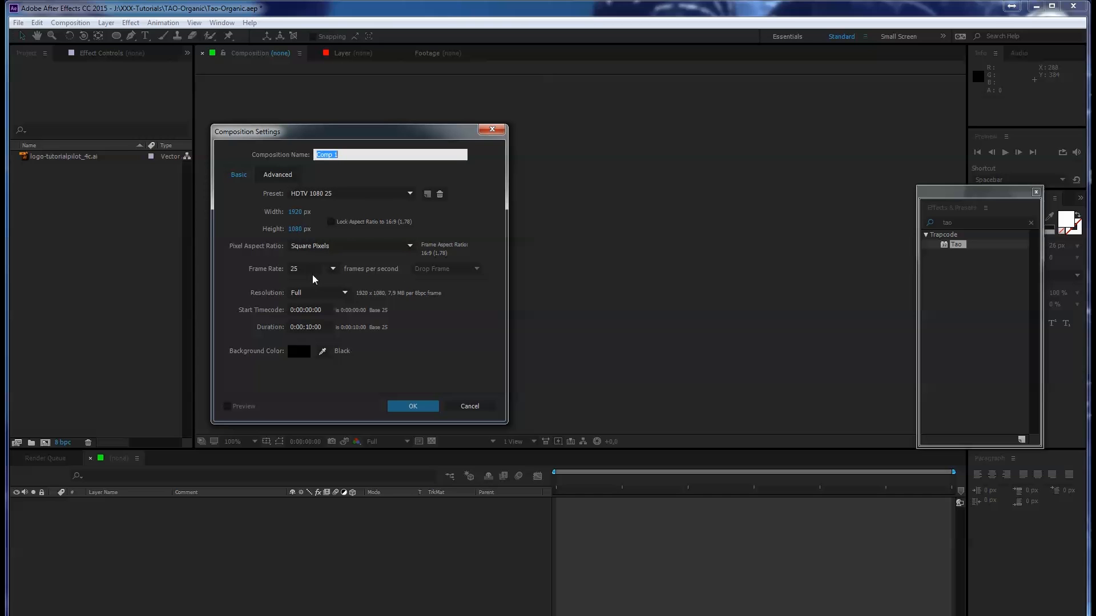
click(415, 403)
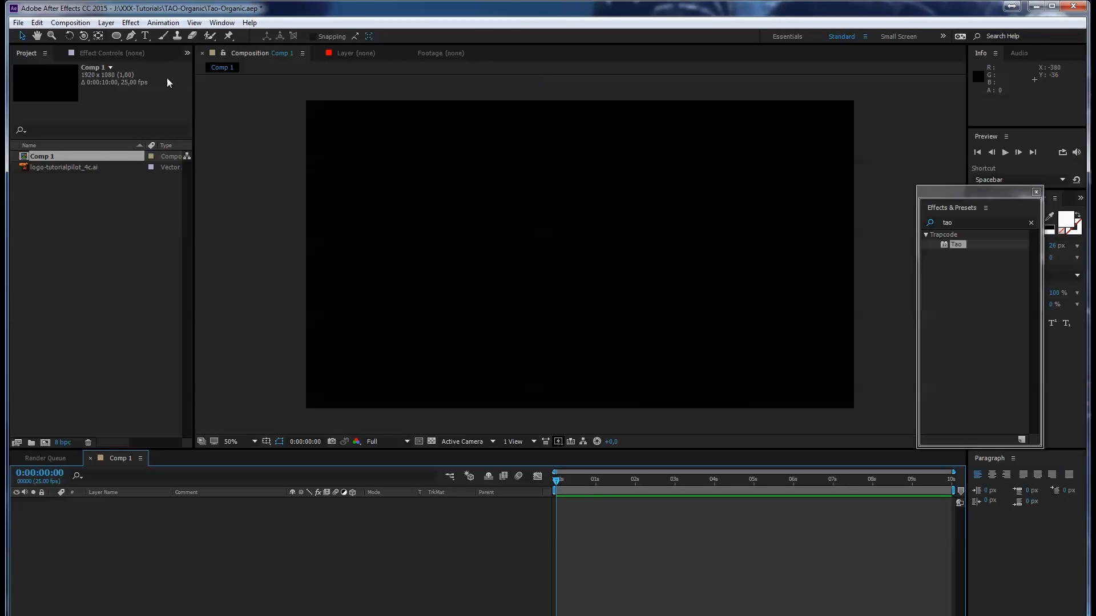
- Add a black solid layer named BG to the composition
click(107, 24)
mouse_move(131, 35)
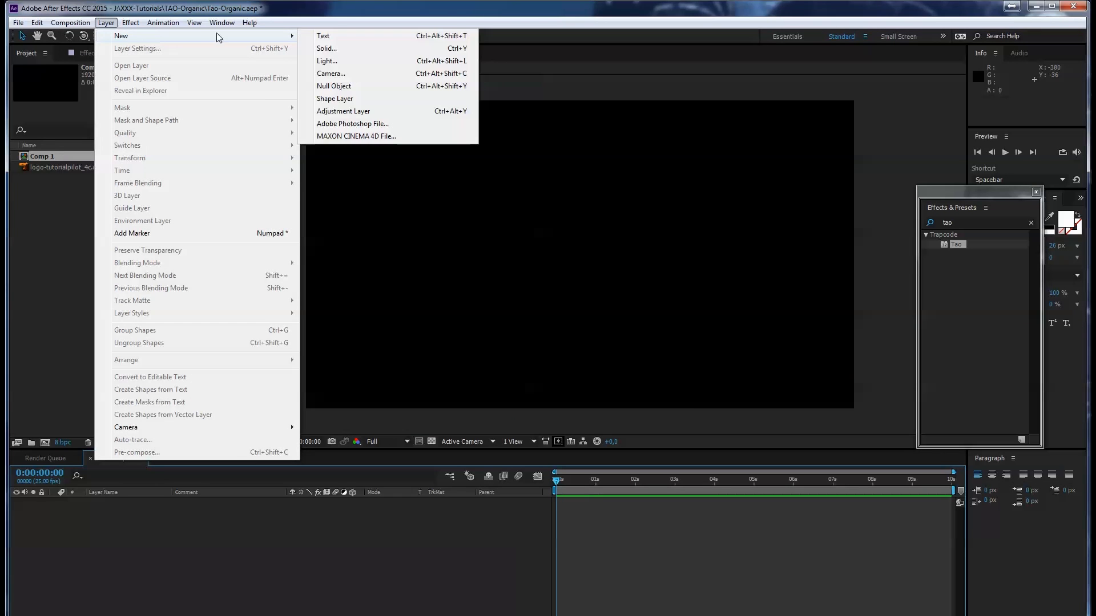
click(323, 47)
text(BG)
key(Return)
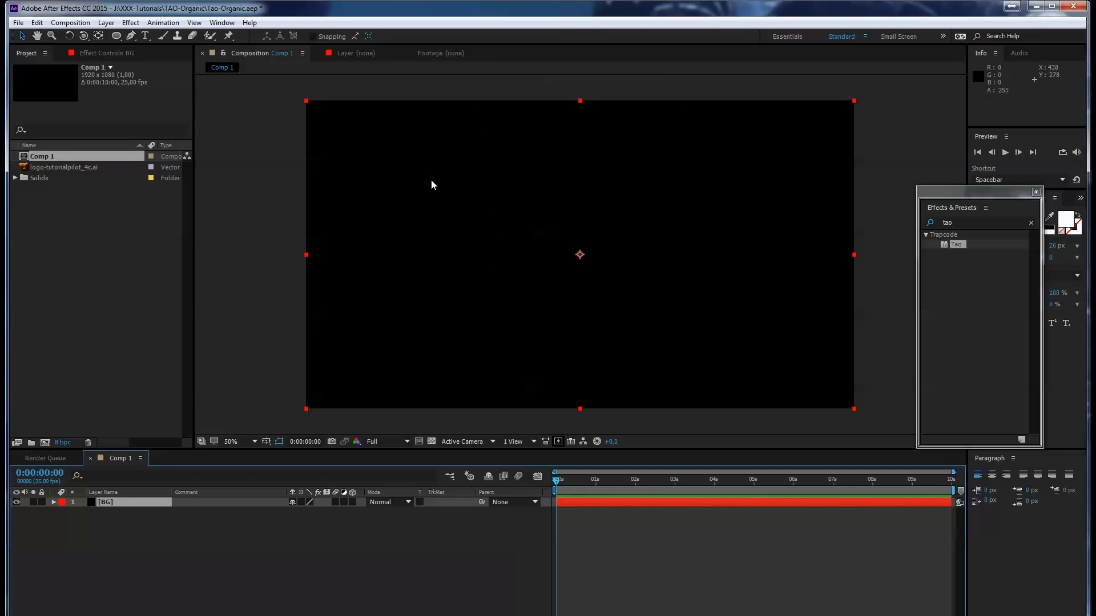
- Add a black 1920 x 1080 px solid named TAO above the BG layer
click(106, 22)
mouse_move(123, 35)
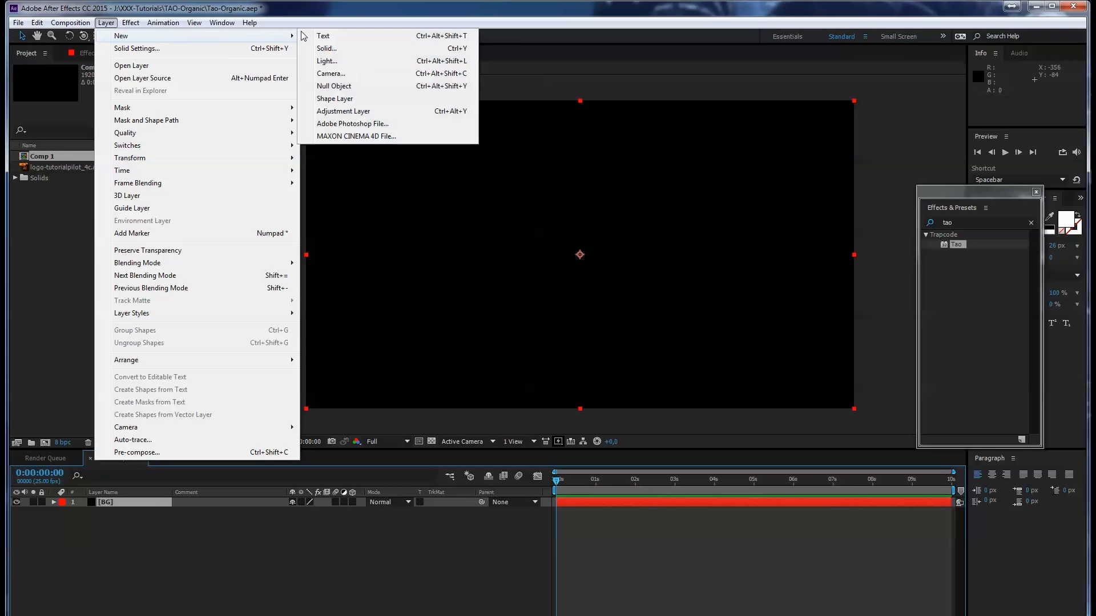
click(325, 48)
text(TAO)
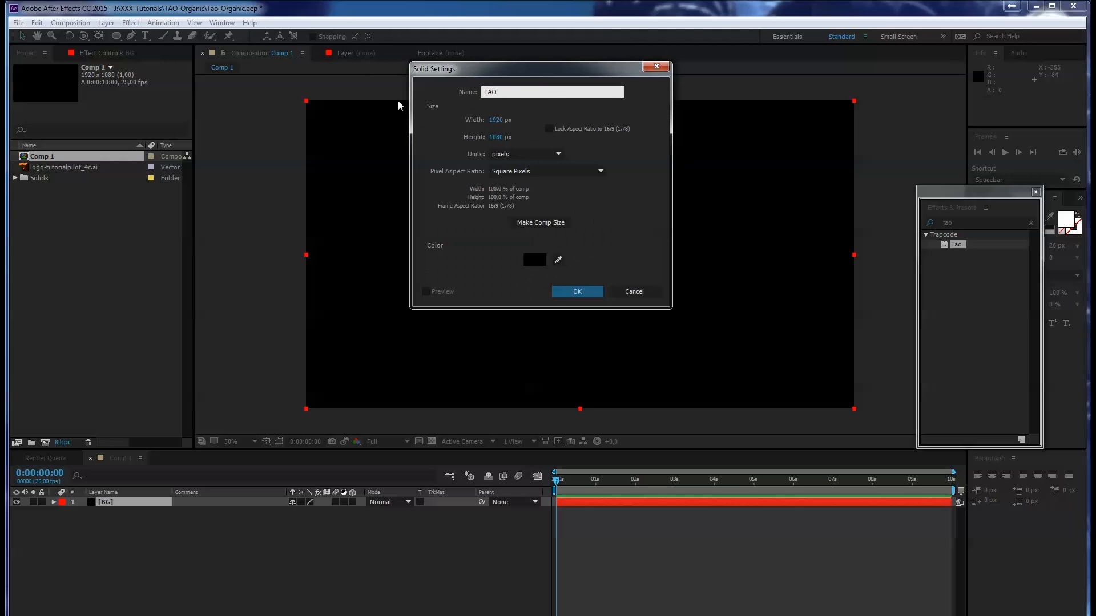
click(577, 292)
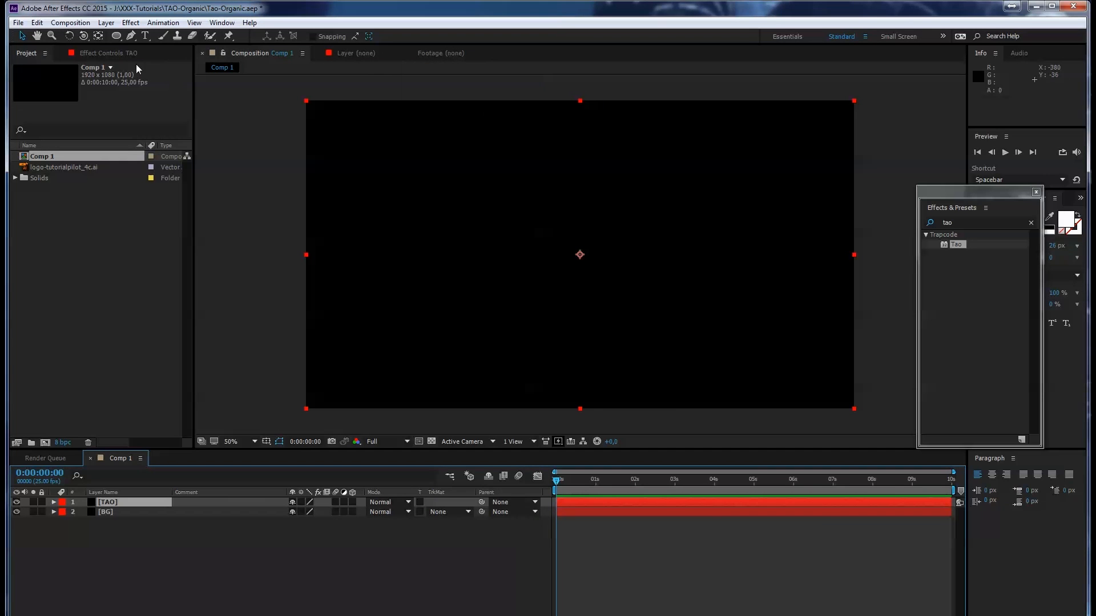
- Add a two-node camera with the 35mm preset to the composition
click(106, 23)
mouse_move(171, 35)
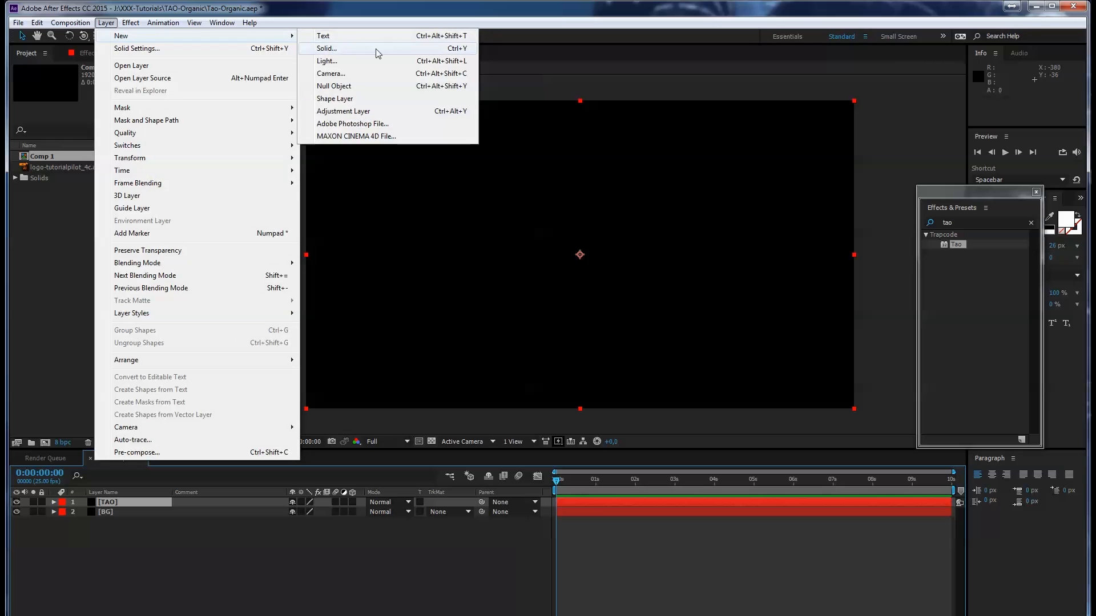
click(368, 74)
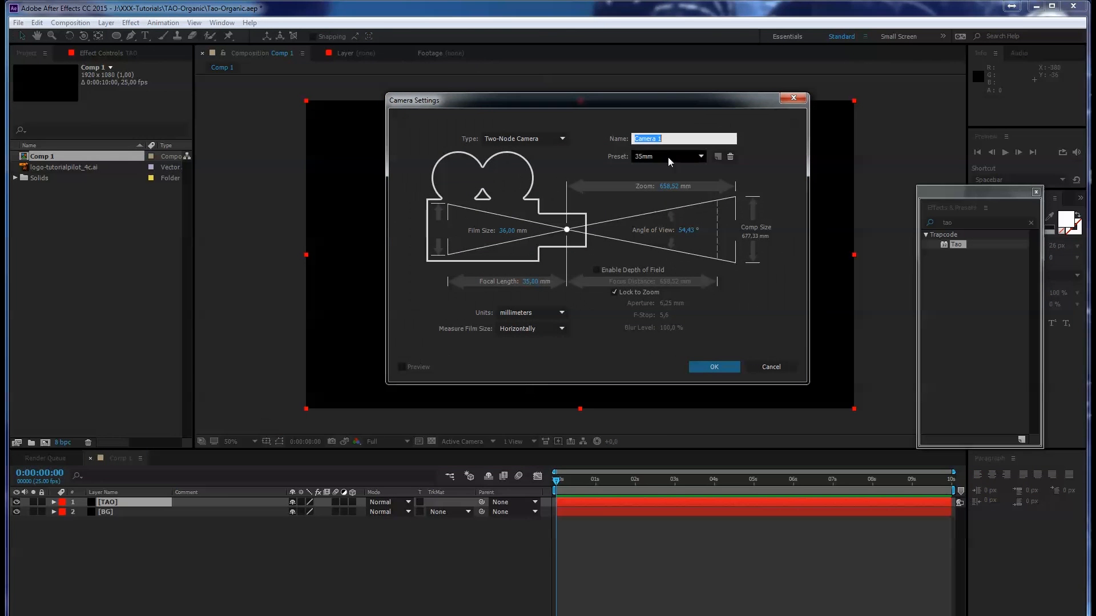
click(714, 367)
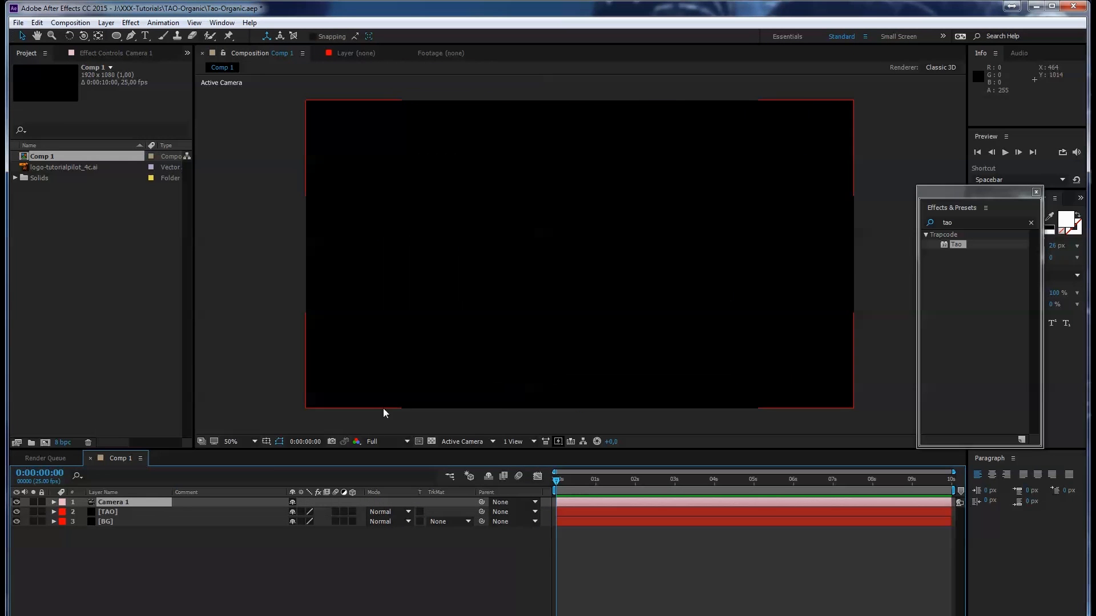
- Draw an open, wavy eight-point mask path across the TAO layer with the Pen tool
click(126, 512)
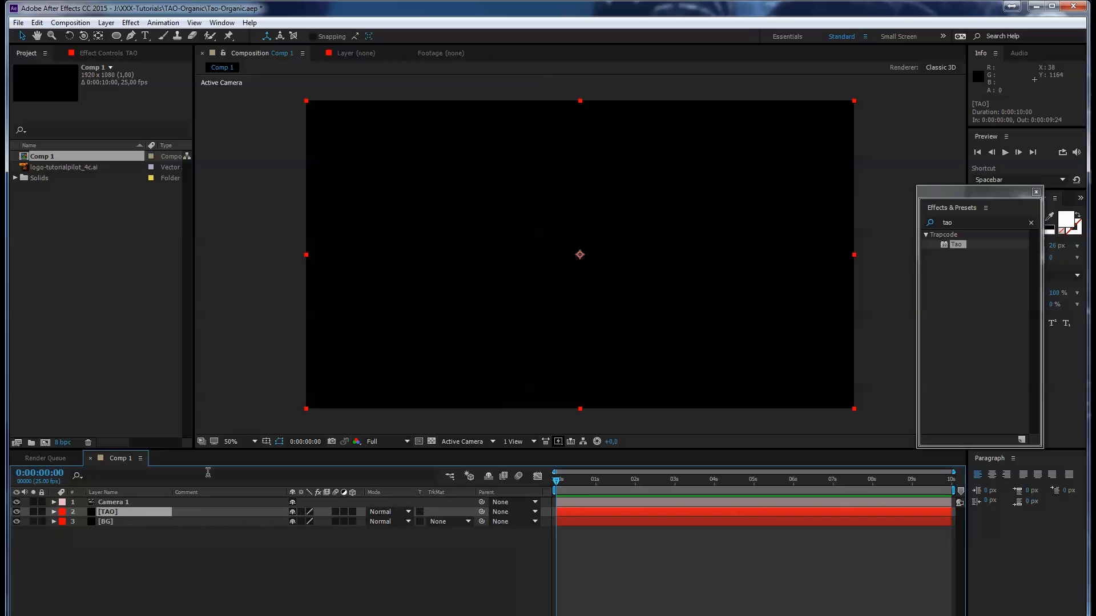
click(131, 35)
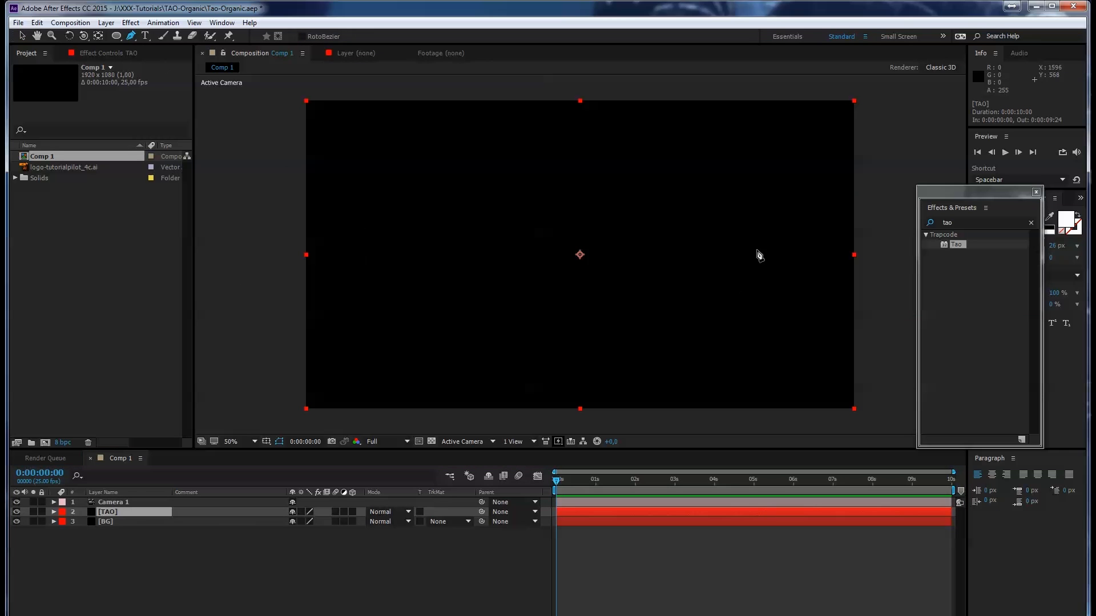
drag(385, 277, 387, 269)
drag(431, 219, 481, 205)
drag(530, 237, 560, 267)
drag(568, 311, 665, 338)
drag(716, 289, 739, 252)
drag(773, 207, 722, 158)
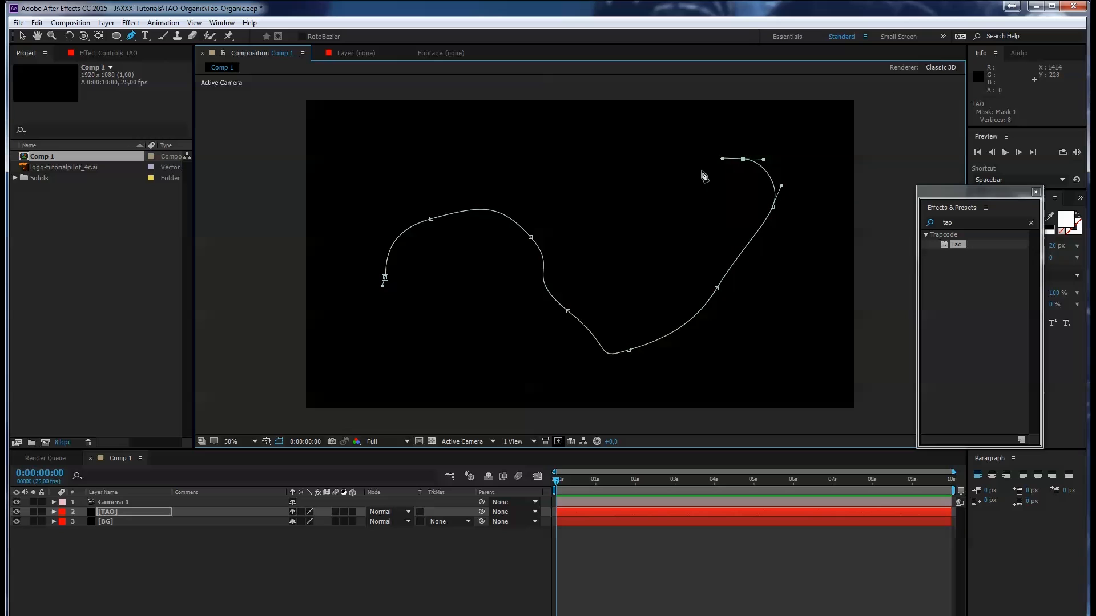
- Smooth the first half of the TAO mask path by repositioning its points and adjusting a curve handle
click(23, 36)
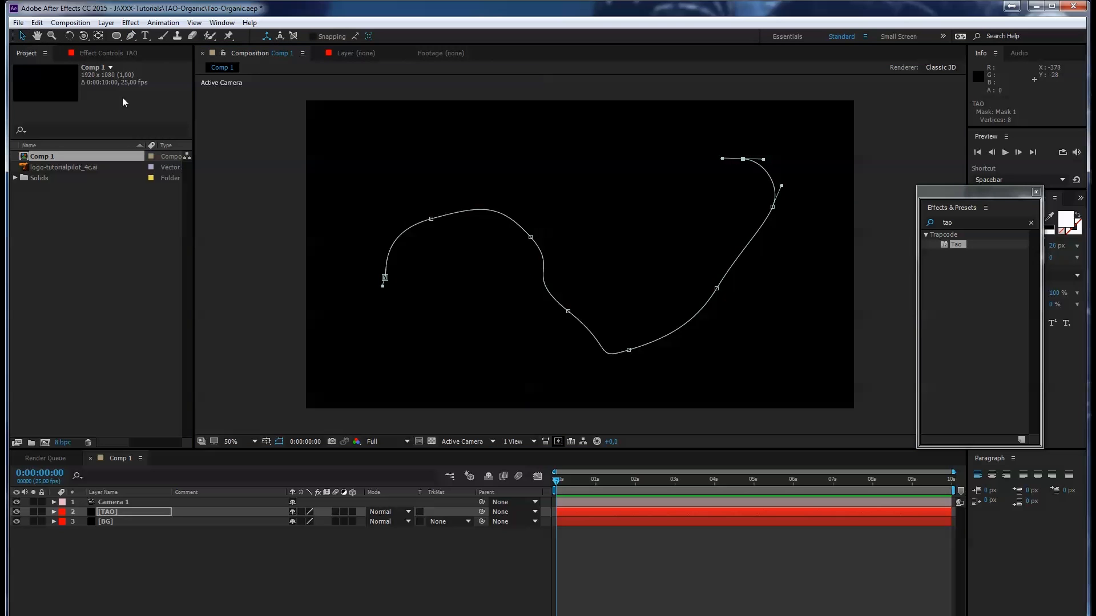
click(569, 311)
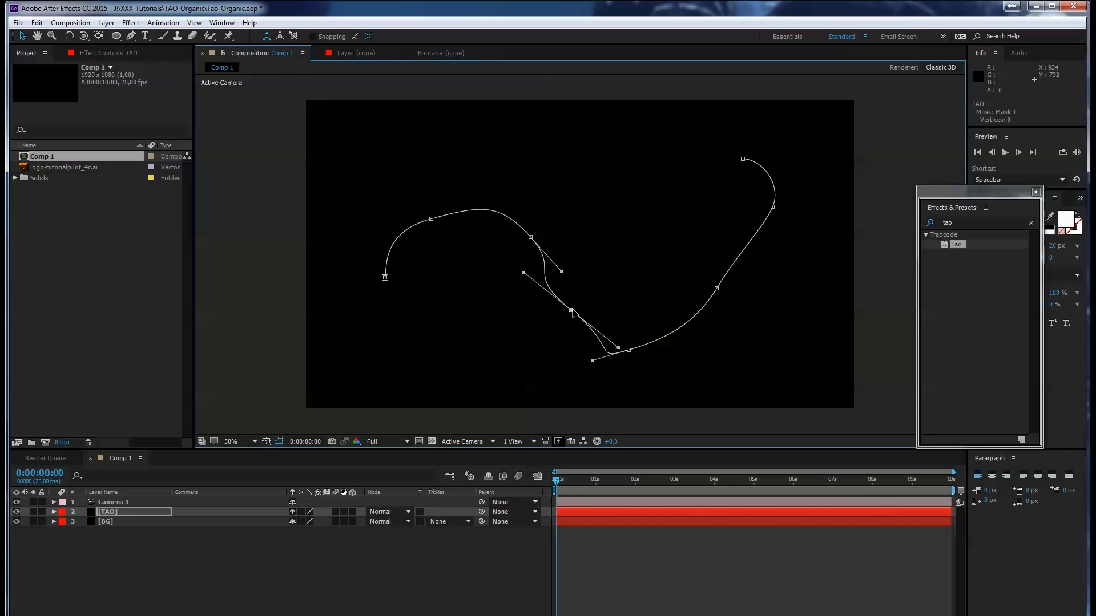
drag(615, 349, 594, 360)
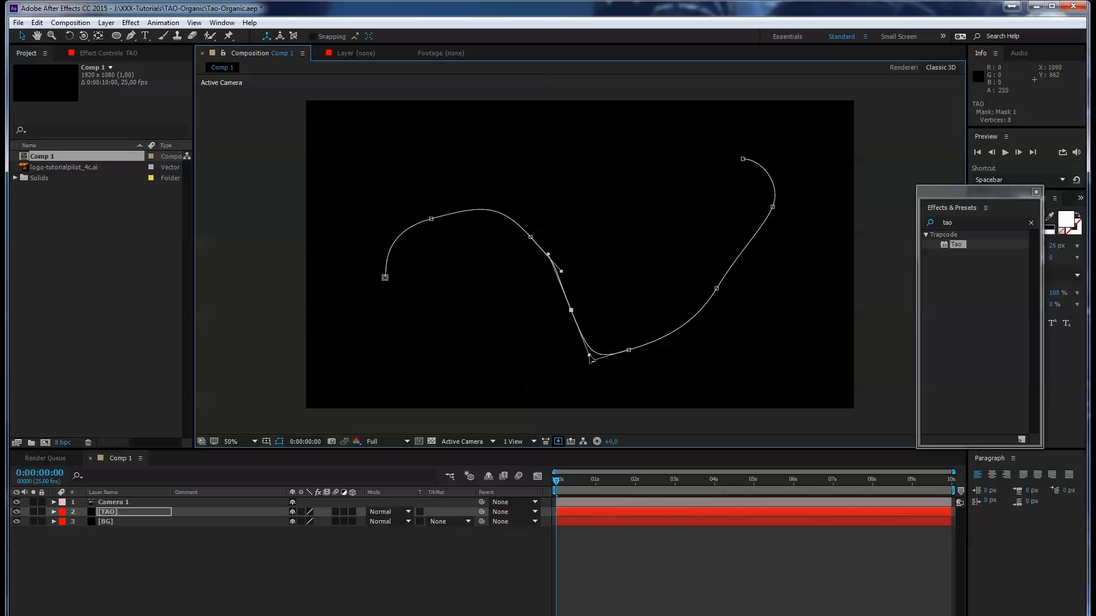
drag(571, 310, 542, 305)
drag(531, 237, 507, 214)
drag(431, 218, 406, 206)
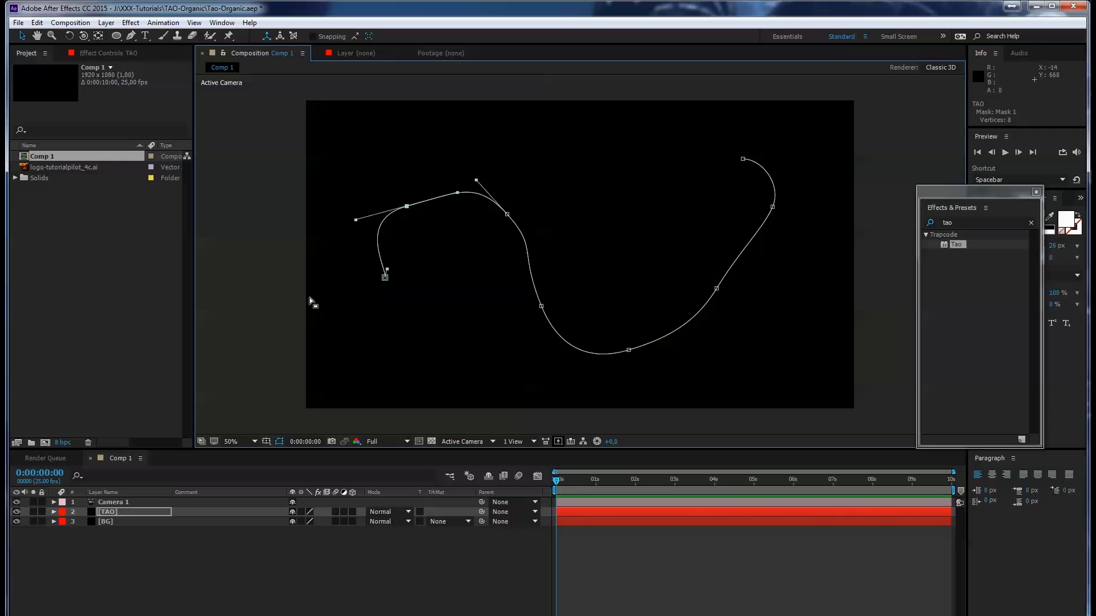
click(139, 304)
click(388, 332)
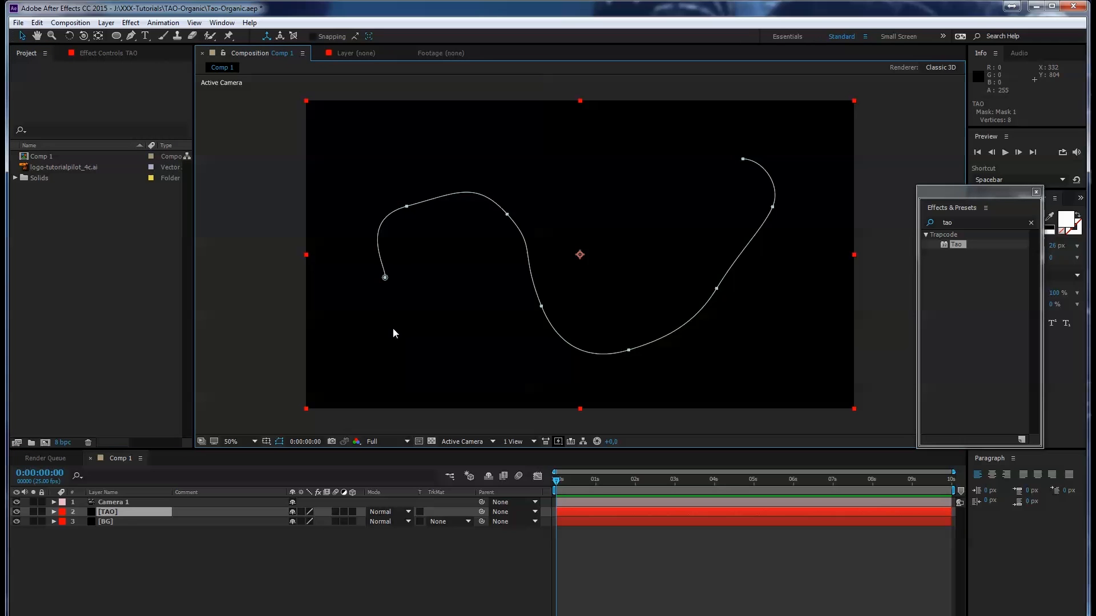
- Apply the Trapcode Tao effect to the TAO layer and turn off Generate Path in its Path Generator
click(141, 511)
click(967, 223)
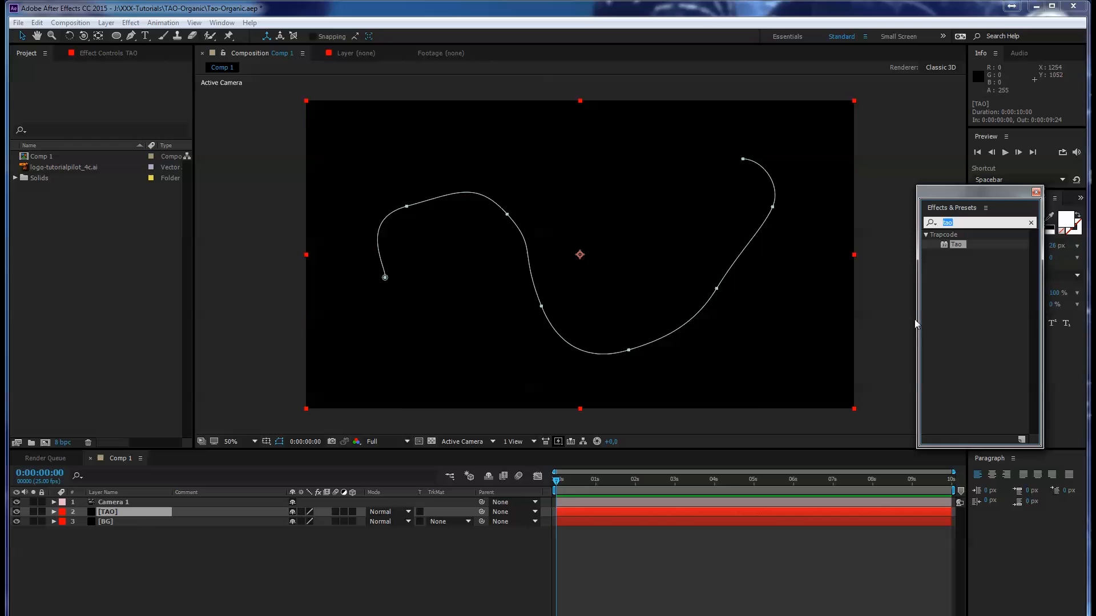
double_click(961, 244)
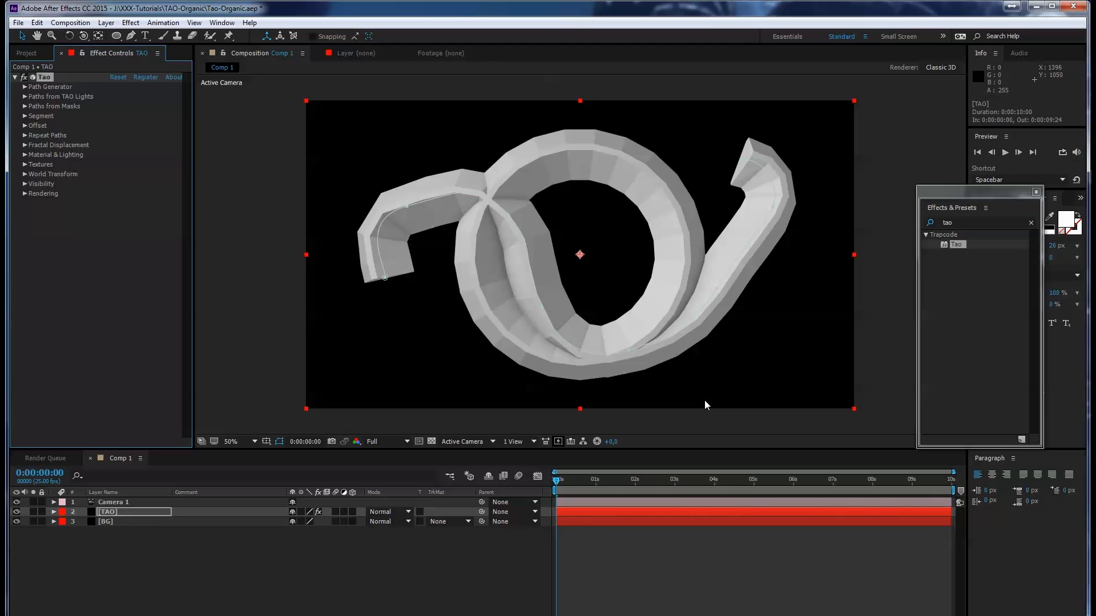
drag(956, 191, 962, 161)
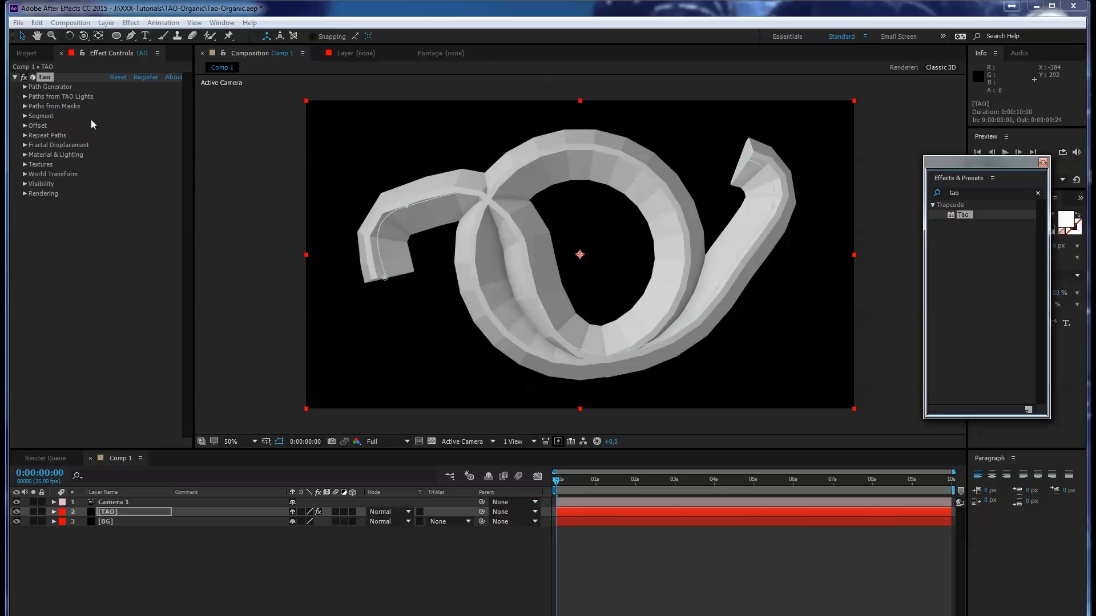
click(24, 87)
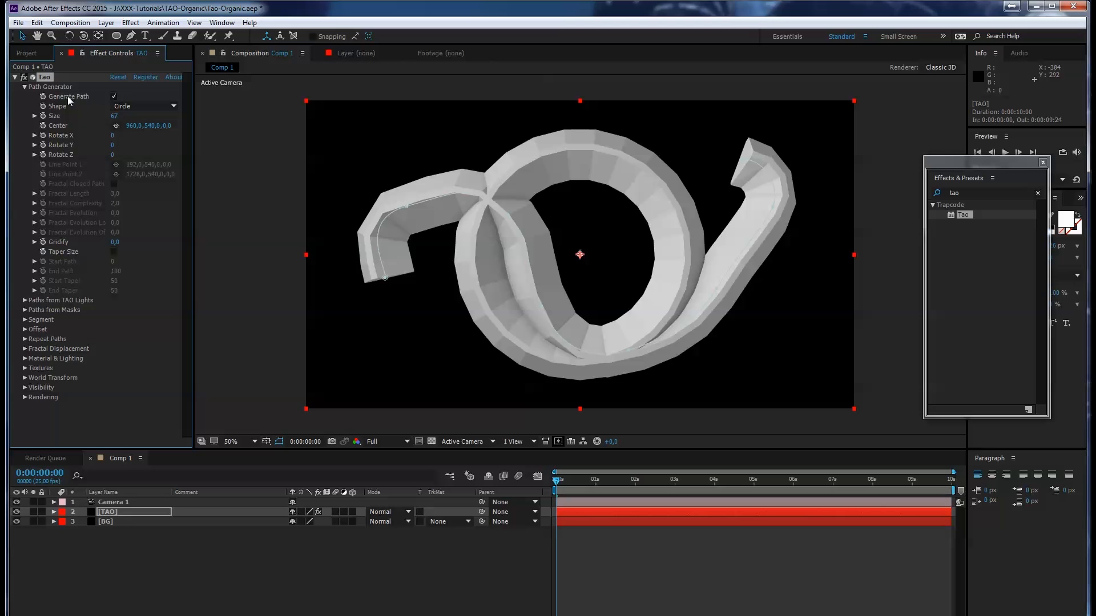
click(113, 97)
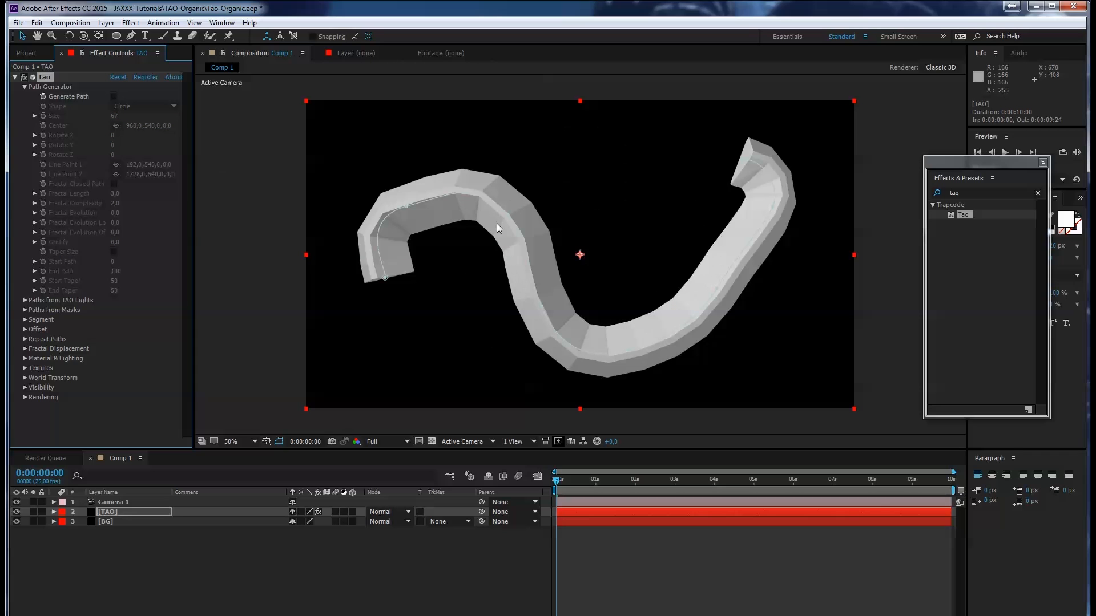
- Extend both ends of the TAO mask path outward and adjust the curve handle at its lower end
drag(386, 279, 369, 326)
drag(407, 207, 407, 196)
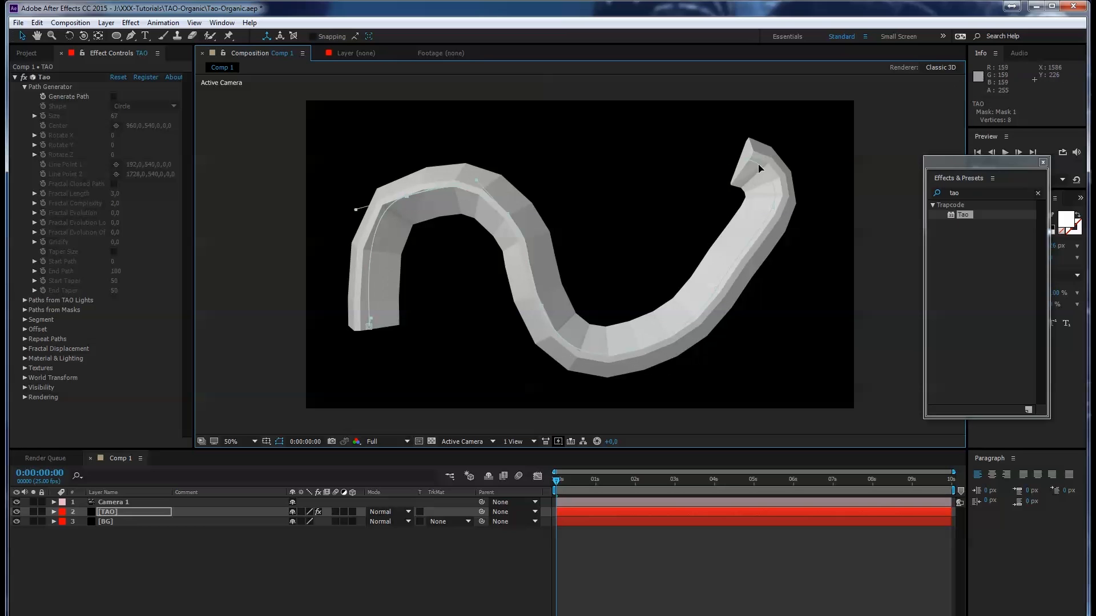
drag(746, 163, 742, 136)
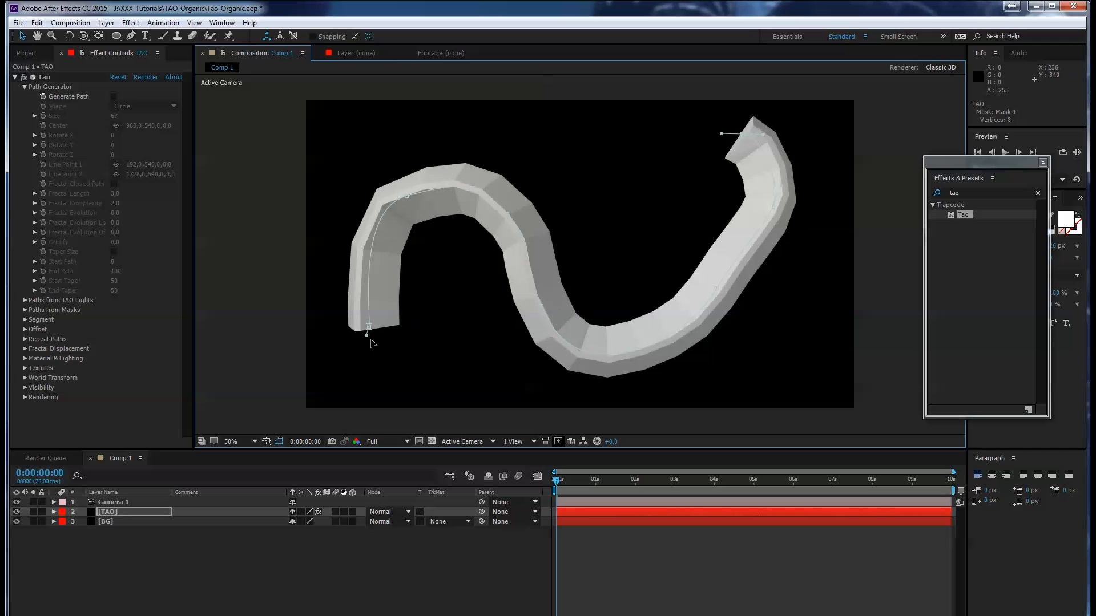
drag(368, 337, 377, 341)
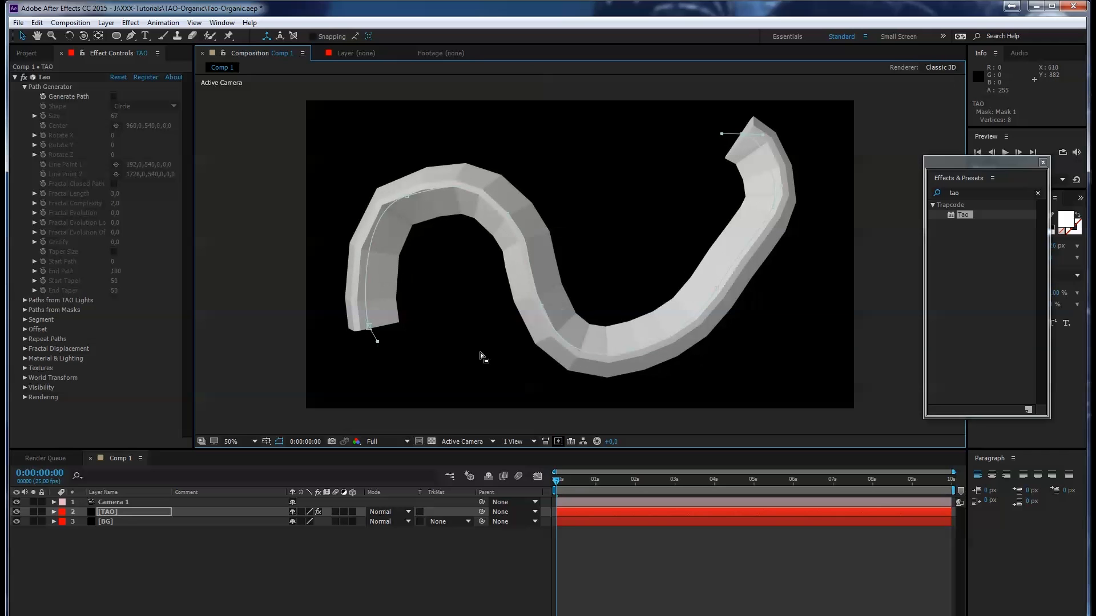
click(25, 88)
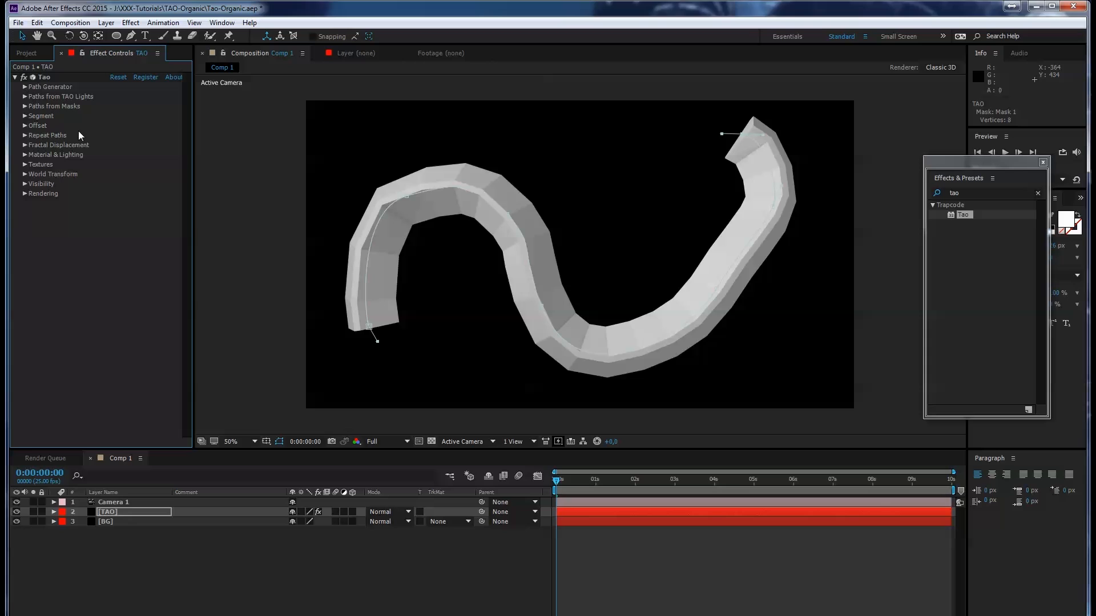
- Set the Tao effect's Segments value to 117 for a smoother tube along the path
click(24, 117)
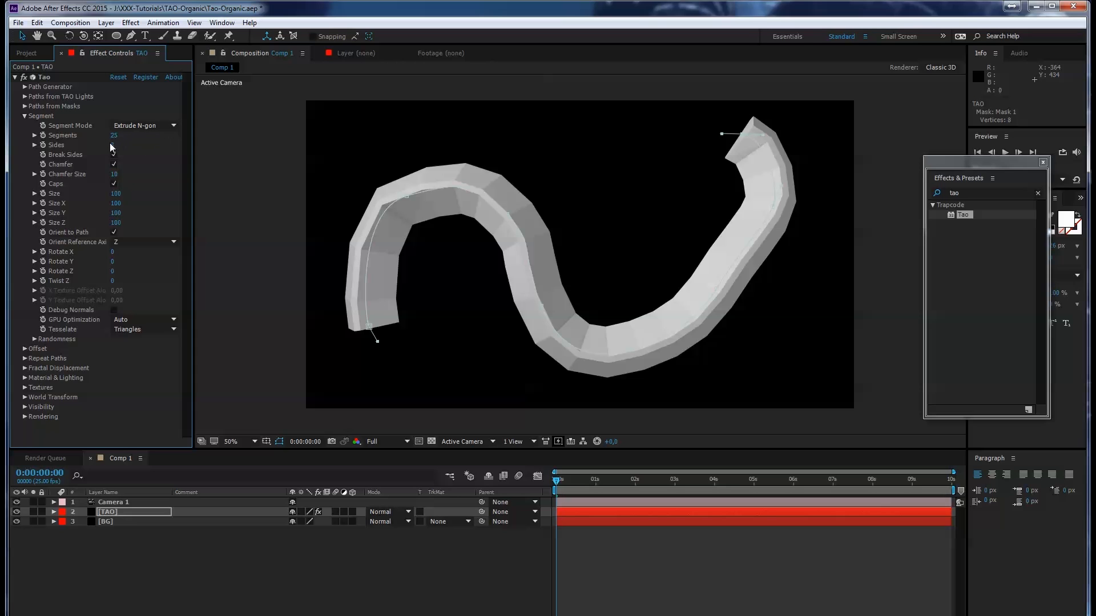
drag(113, 135, 180, 134)
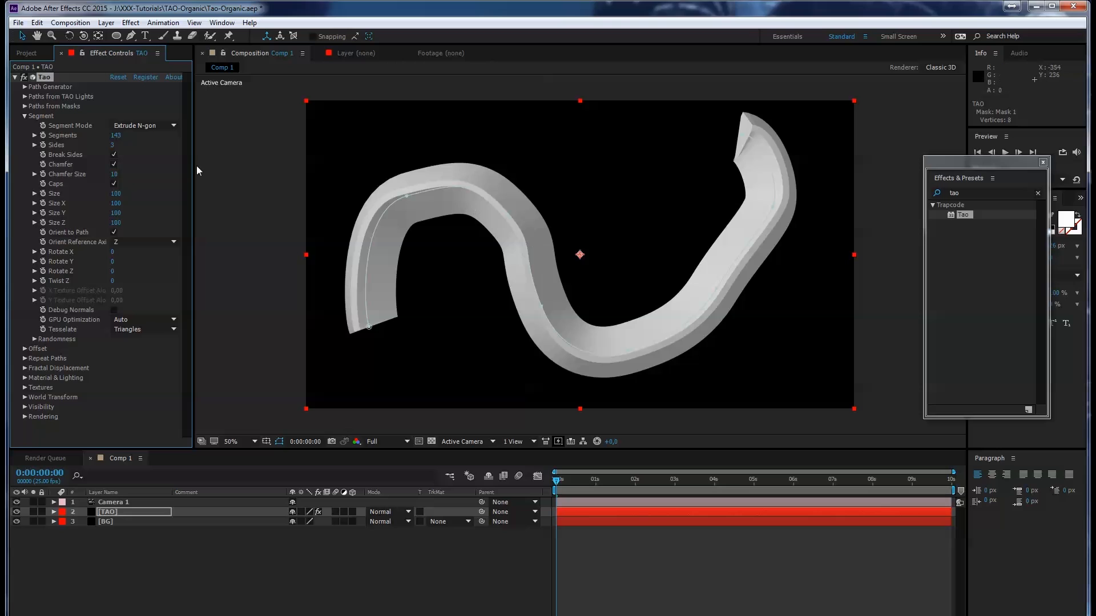
drag(118, 136, 104, 136)
- Round the tube's cross-section by setting the Tao segment's Sides to 24
click(113, 145)
text(12)
key(Tab)
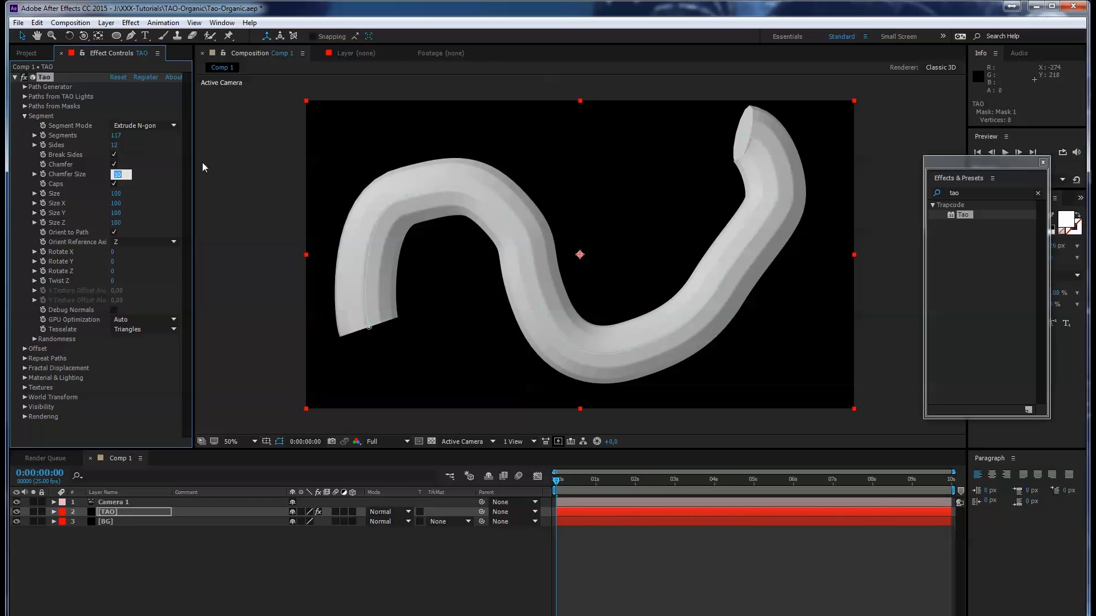
click(116, 146)
text(24)
key(Tab)
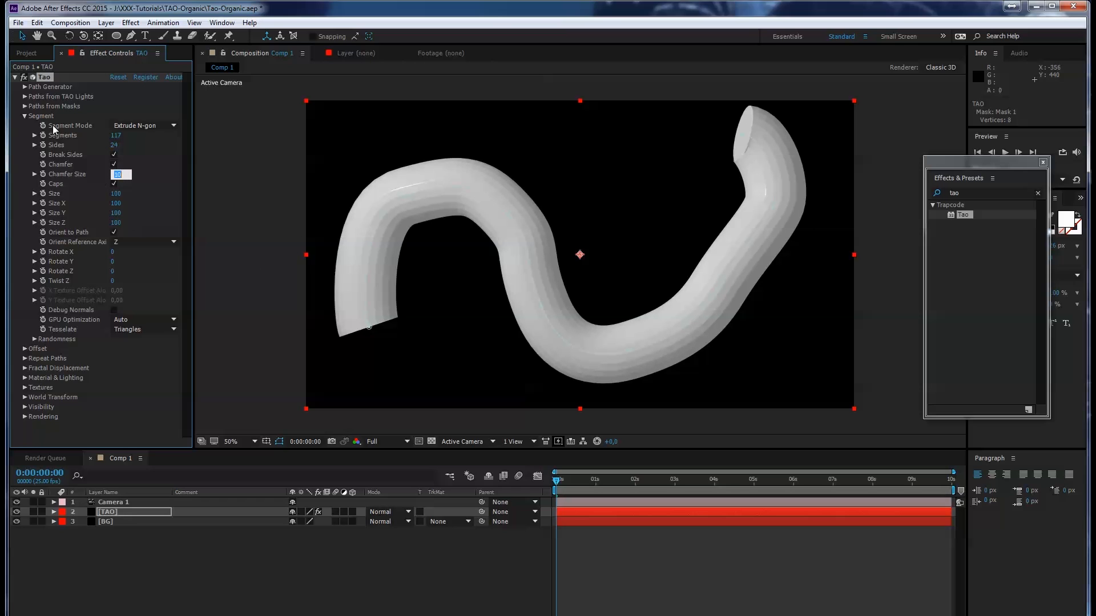
click(25, 115)
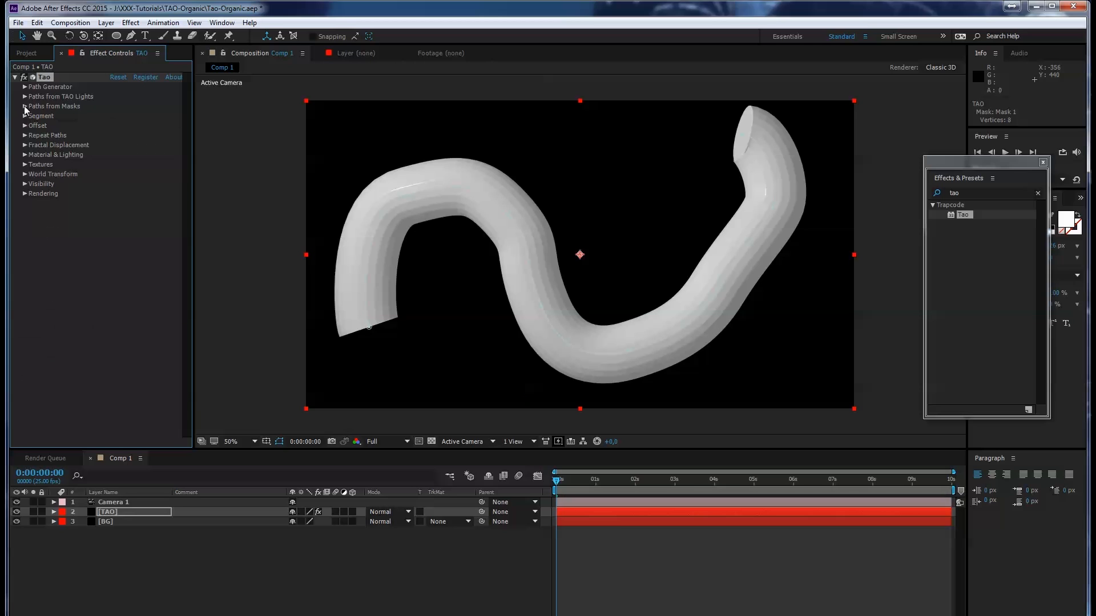
- Enable Taper Size for the Tao mask paths and set Taper Start to 23
click(25, 106)
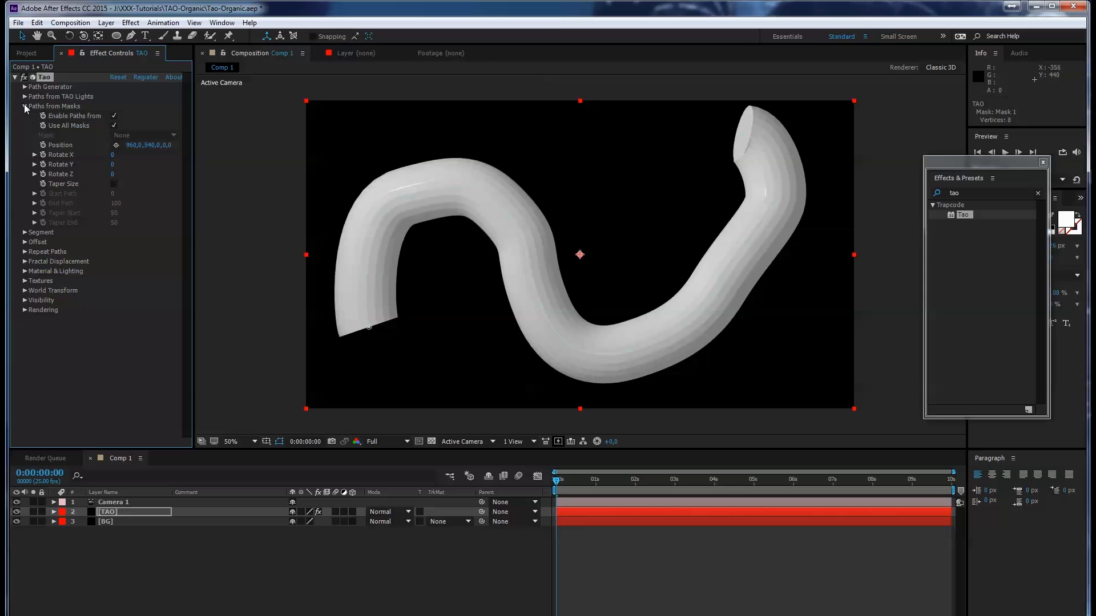
click(114, 185)
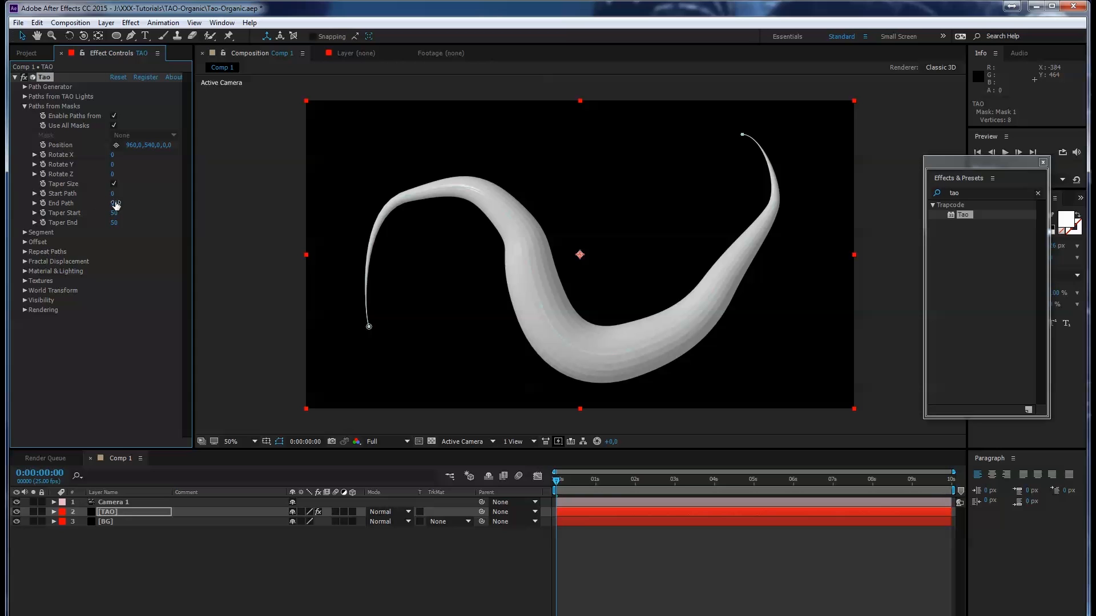
drag(84, 203, 145, 192)
mouse_move(113, 213)
mouse_down()
mouse_move(98, 212)
mouse_move(128, 220)
mouse_move(119, 220)
mouse_up()
click(115, 222)
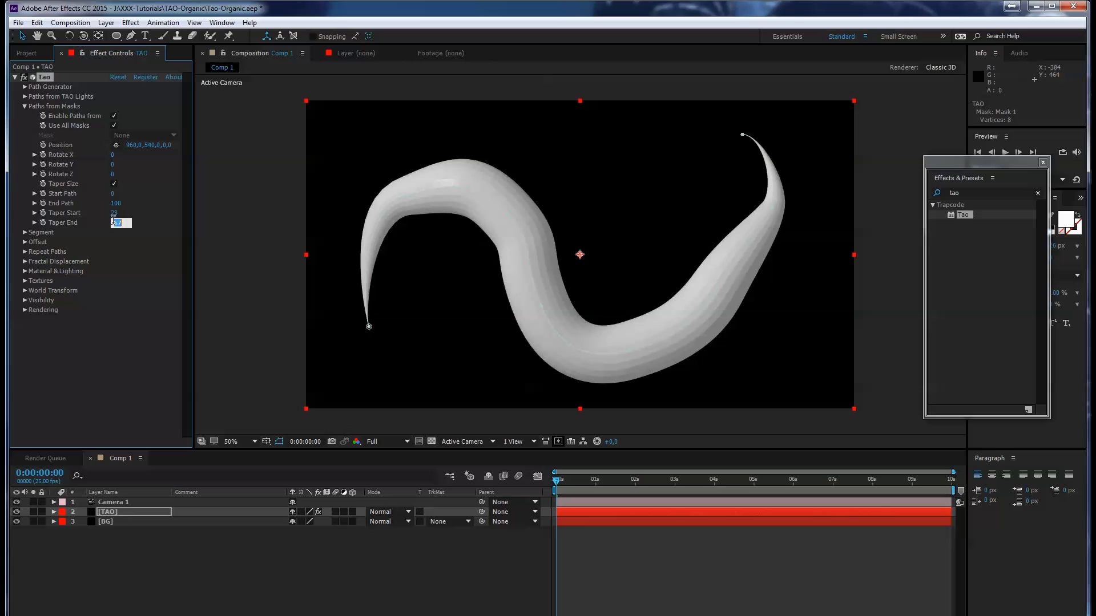
text(23)
key(Tab)
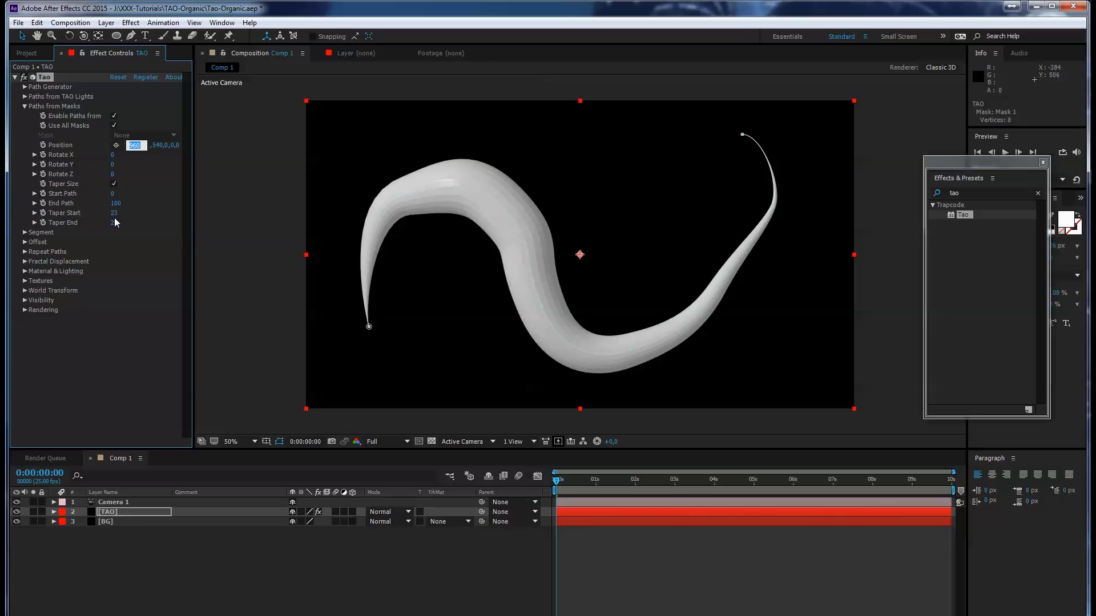
- Set the mask path's Taper End to 50 and close the Paths from Masks settings
click(110, 220)
text(5)
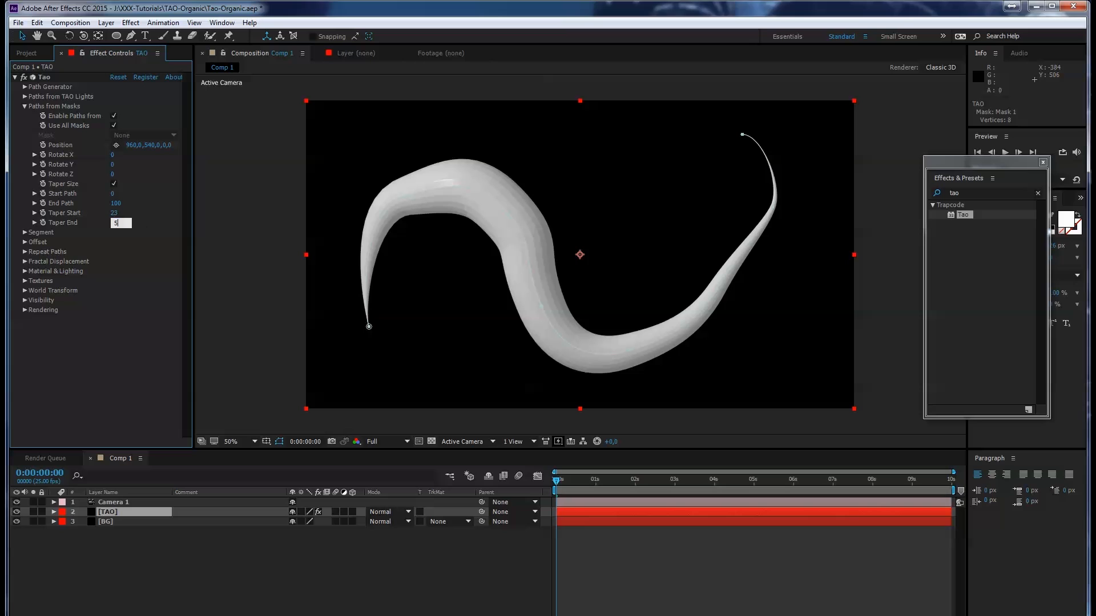
text(0)
key(Tab)
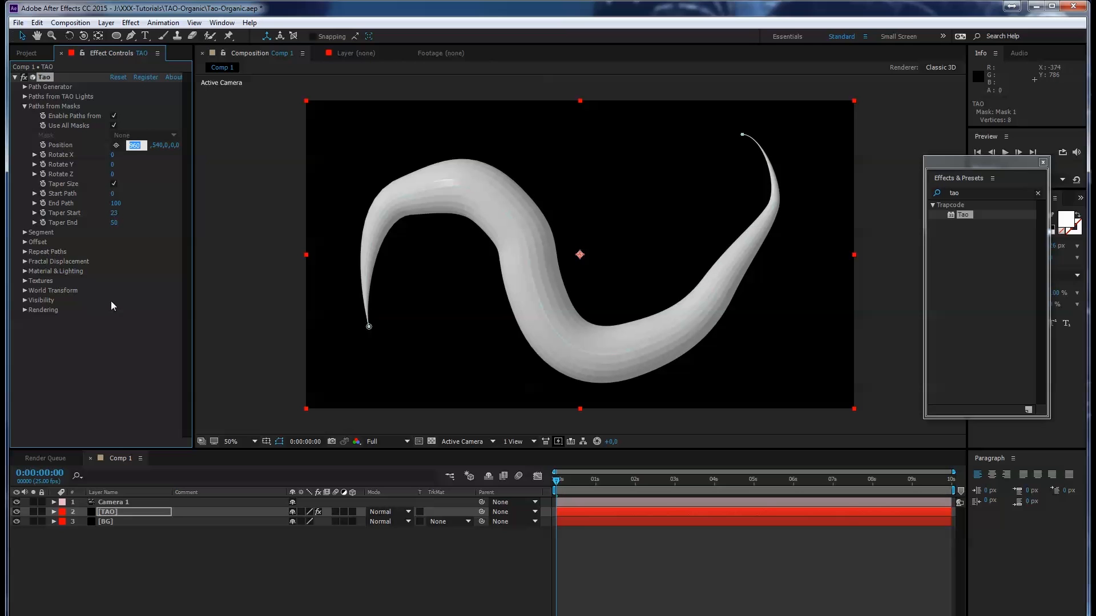
click(24, 106)
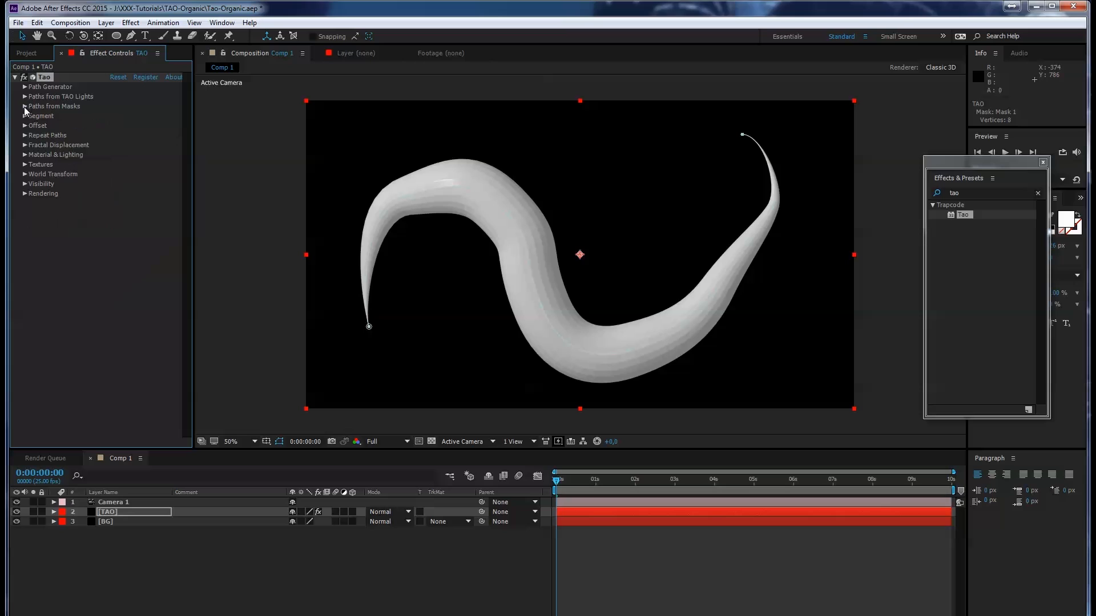
- Set the R1 Repetitions of Tao's First Repeater to 4
click(25, 135)
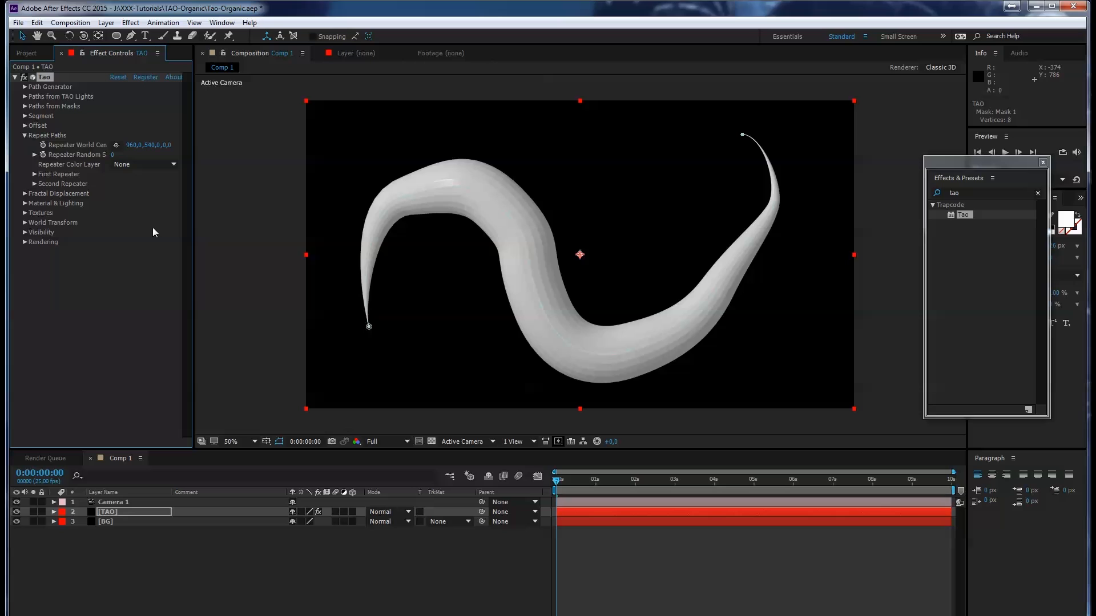
click(34, 175)
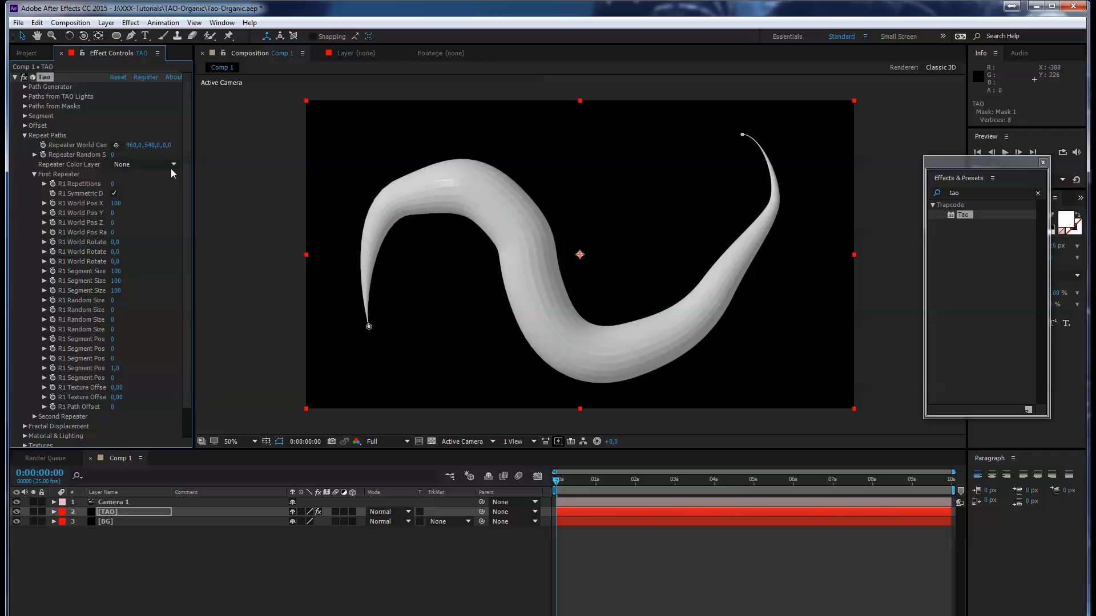
drag(114, 186, 134, 182)
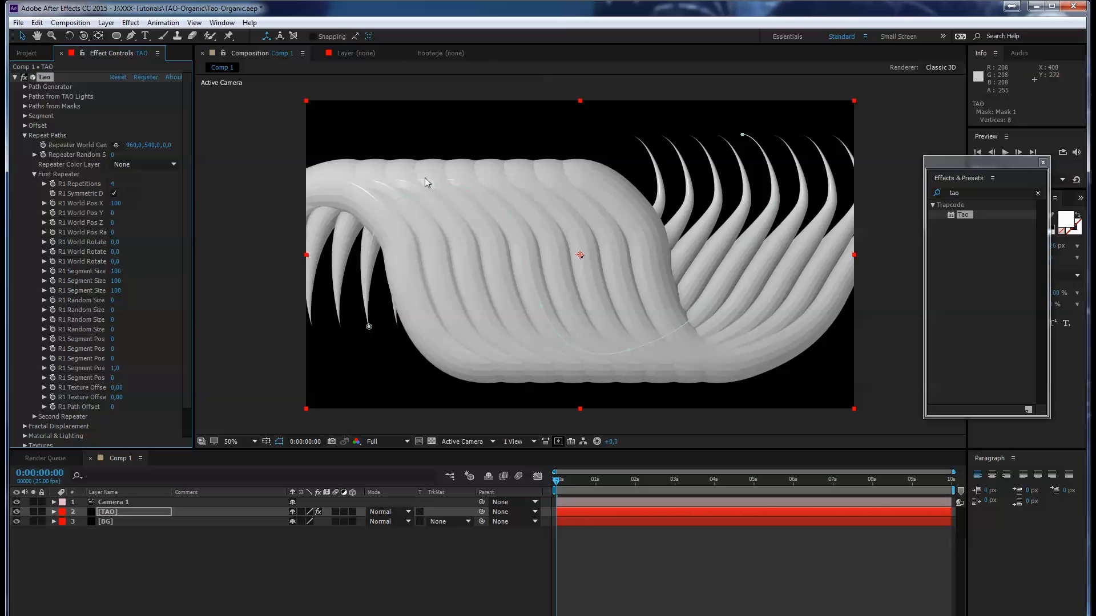
click(118, 184)
text(3)
key(Tab)
mouse_move(112, 184)
mouse_down()
mouse_move(103, 187)
mouse_move(114, 187)
mouse_up()
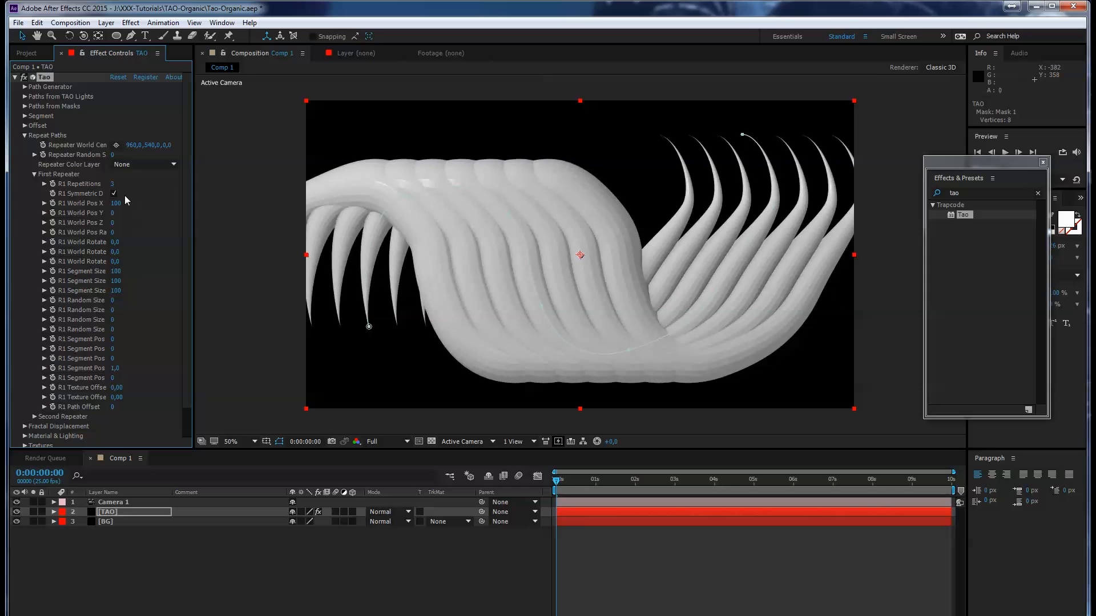
click(113, 185)
text(40)
key(Tab)
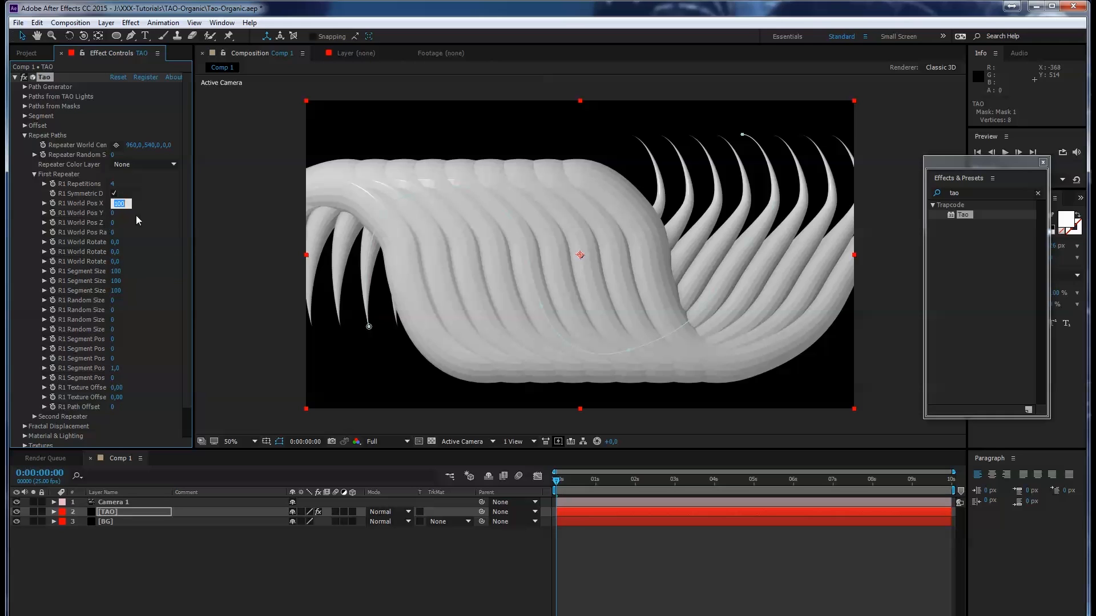
- Spread the repeated tubes horizontally by setting R1 World Pos X to 578
text(137)
key(Return)
drag(144, 202, 447, 191)
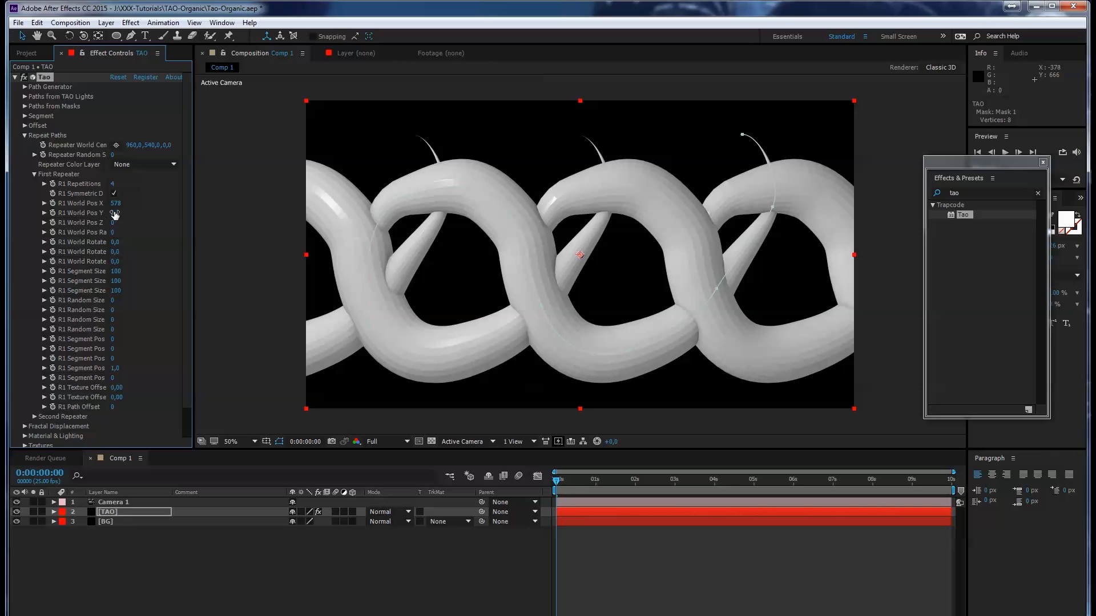
- Try shifting the repeated tubes with R1 World Pos Y at 260 and with R1 World Pos Z, undoing the changes
drag(115, 215, 251, 203)
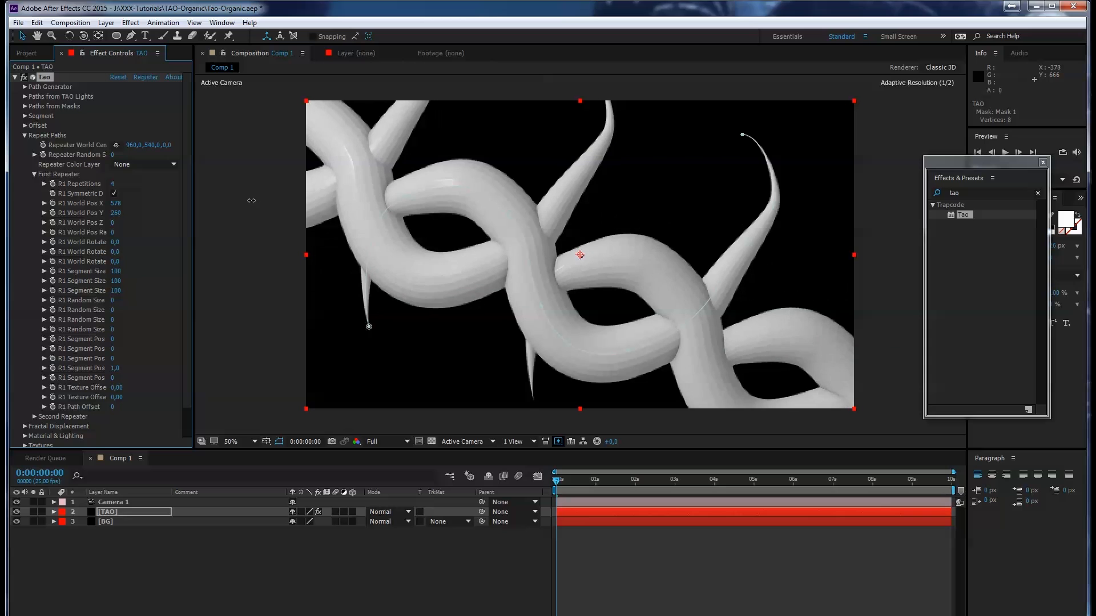
key(ctrl+z)
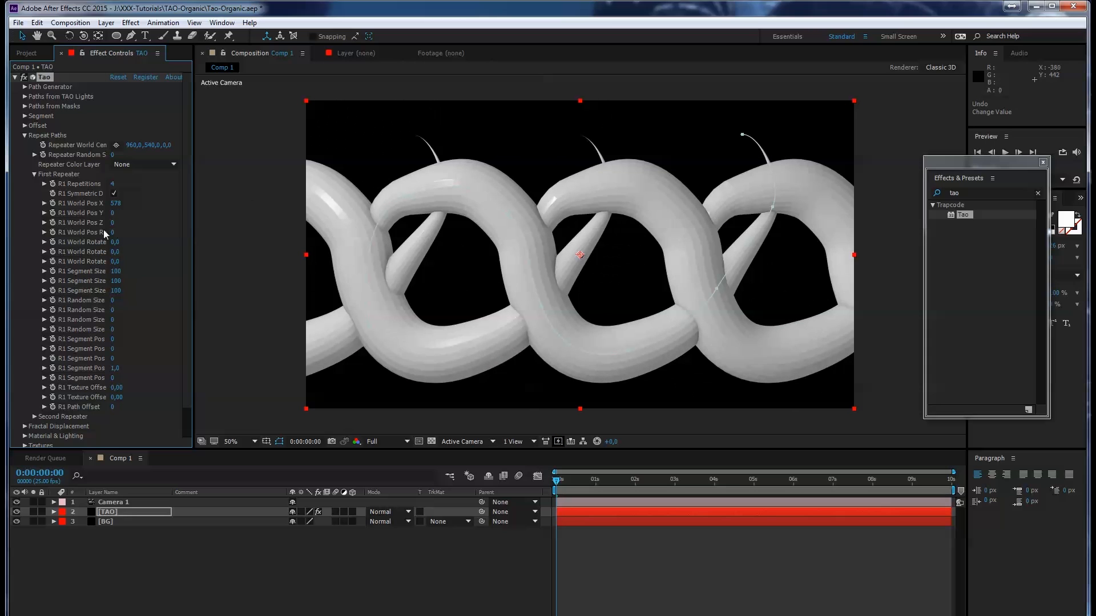
mouse_move(112, 223)
mouse_down()
mouse_move(256, 206)
mouse_move(92, 221)
mouse_up()
- Try a random R1 world position of 344 and an R1 World Rotate Y of 59, returning both to 0
drag(114, 234, 296, 218)
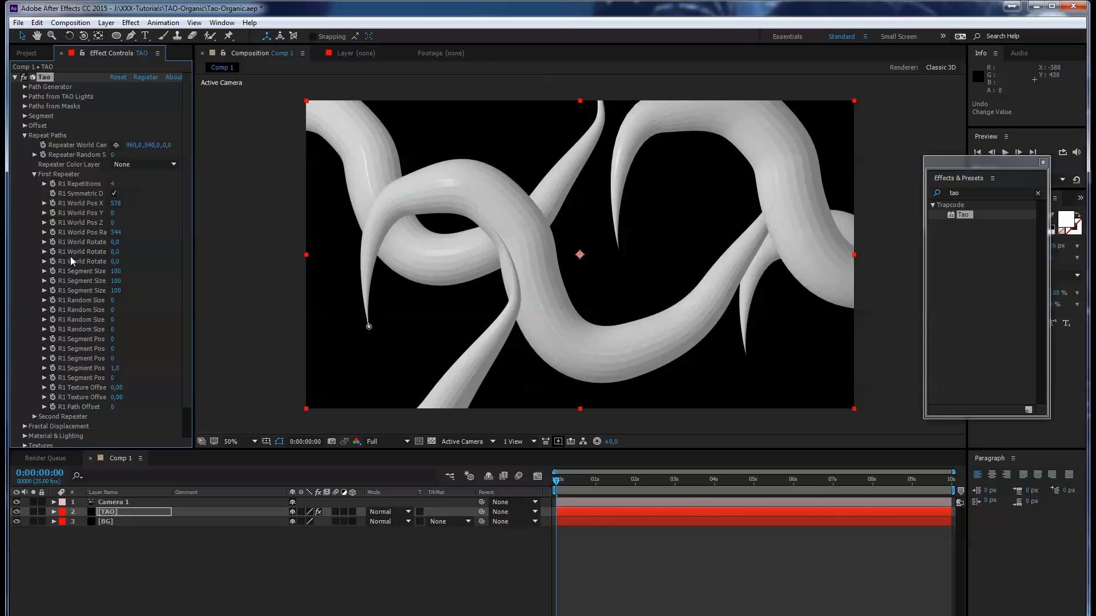
click(117, 232)
text(0)
click(120, 239)
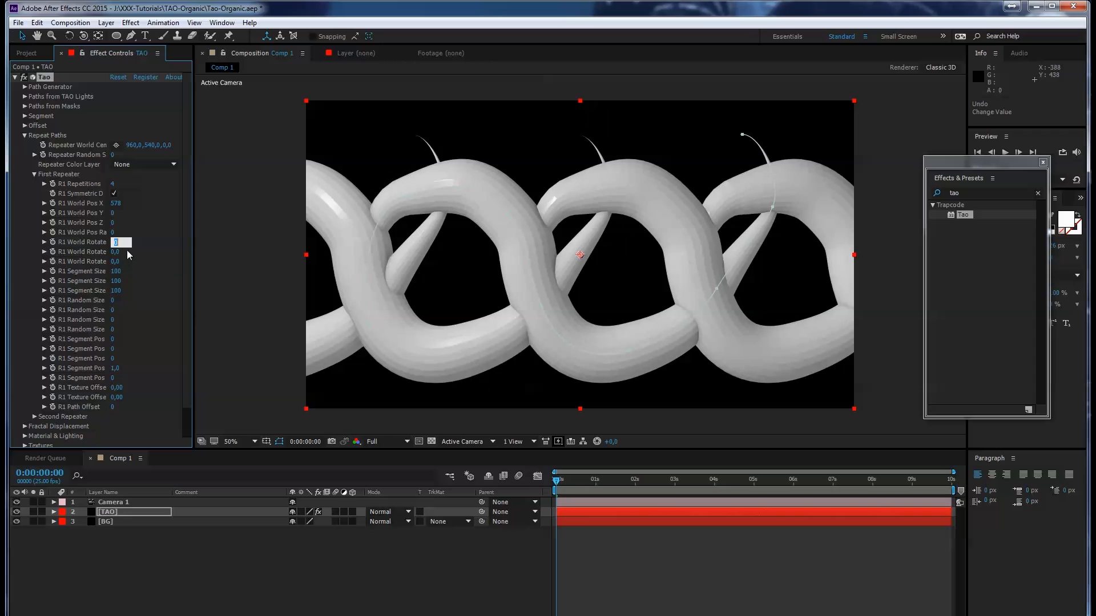
drag(117, 252, 148, 249)
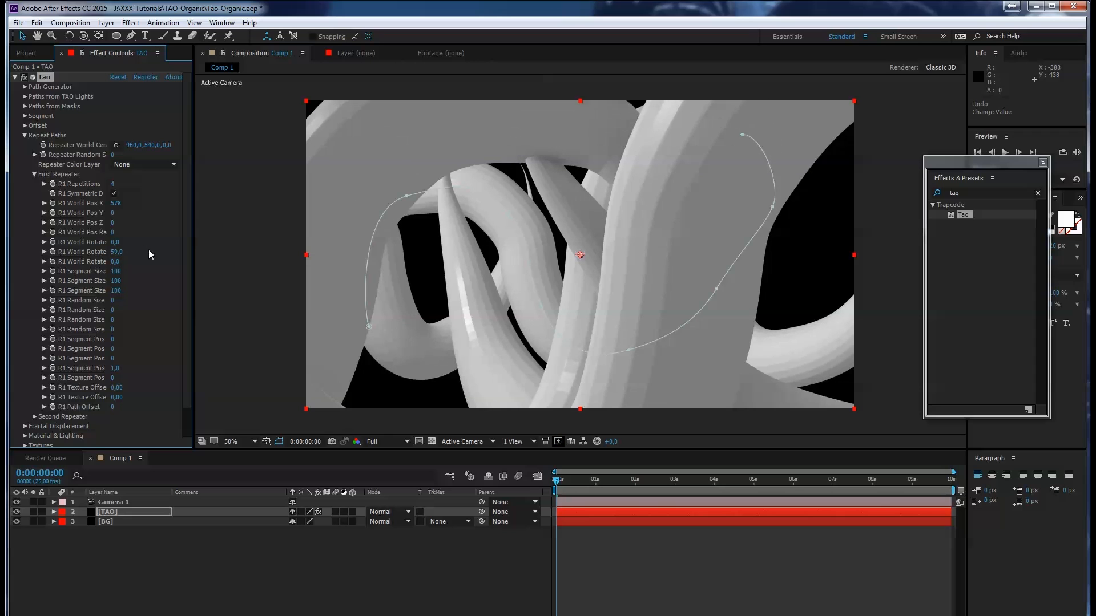
key(ctrl+z)
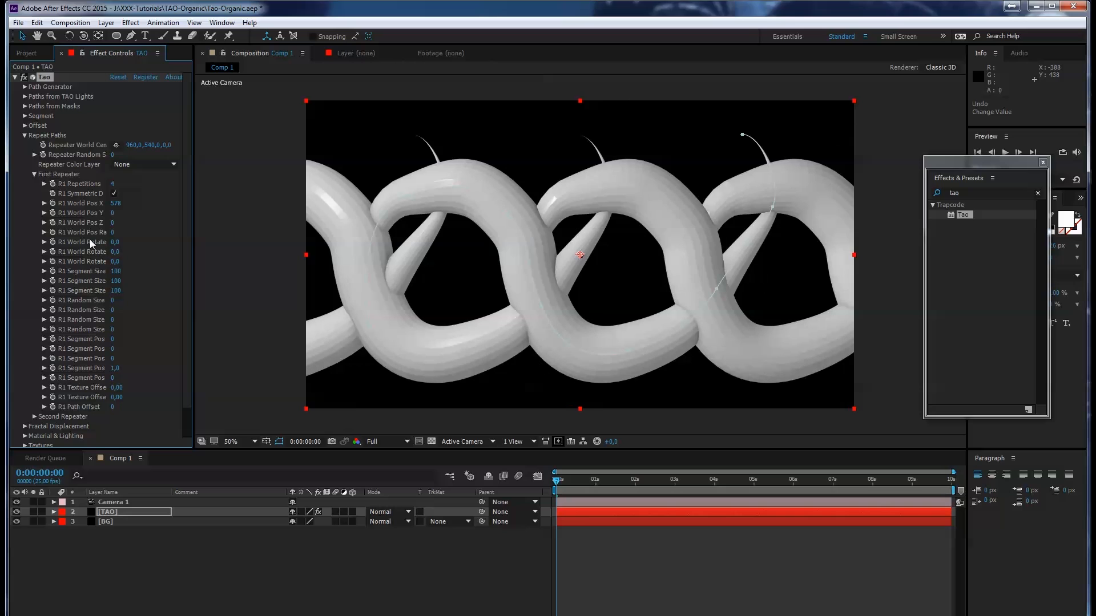
- Set R1 World Rotate X to 142, adjust the mask path's upper curve and move both its end points beyond the frame
drag(114, 242, 165, 214)
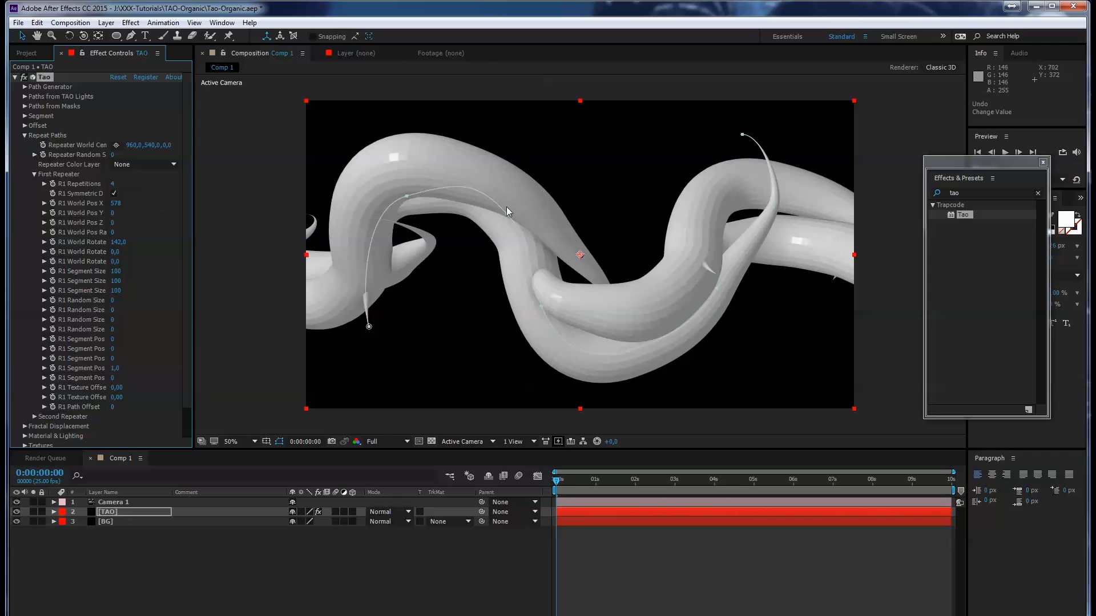
mouse_move(506, 214)
mouse_down()
mouse_move(489, 224)
mouse_move(519, 208)
mouse_move(513, 215)
mouse_up()
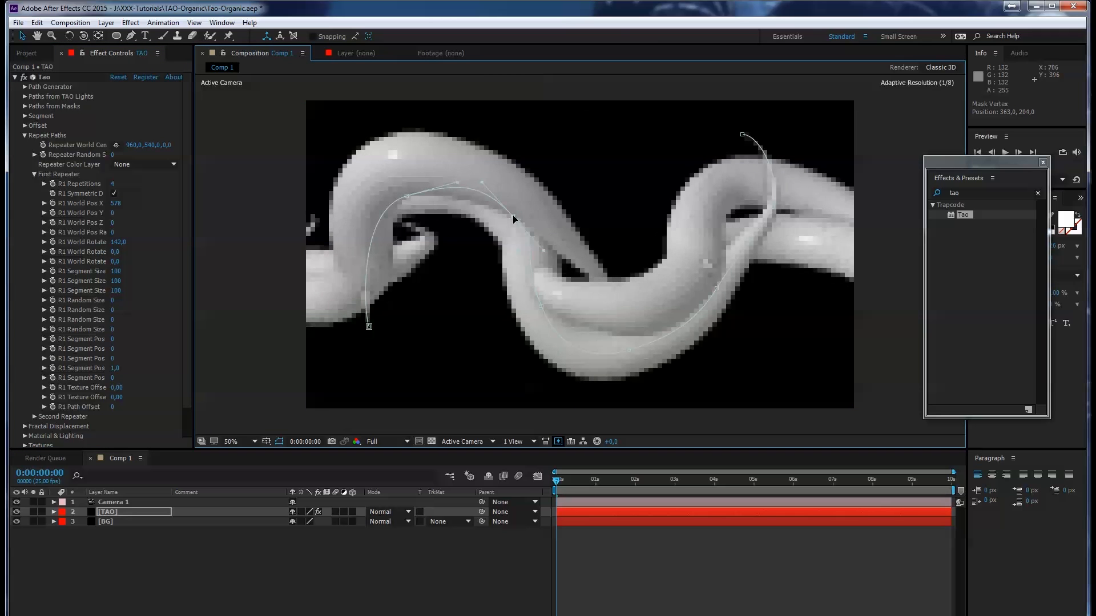
drag(406, 198, 398, 224)
drag(368, 327, 401, 424)
drag(742, 134, 804, 64)
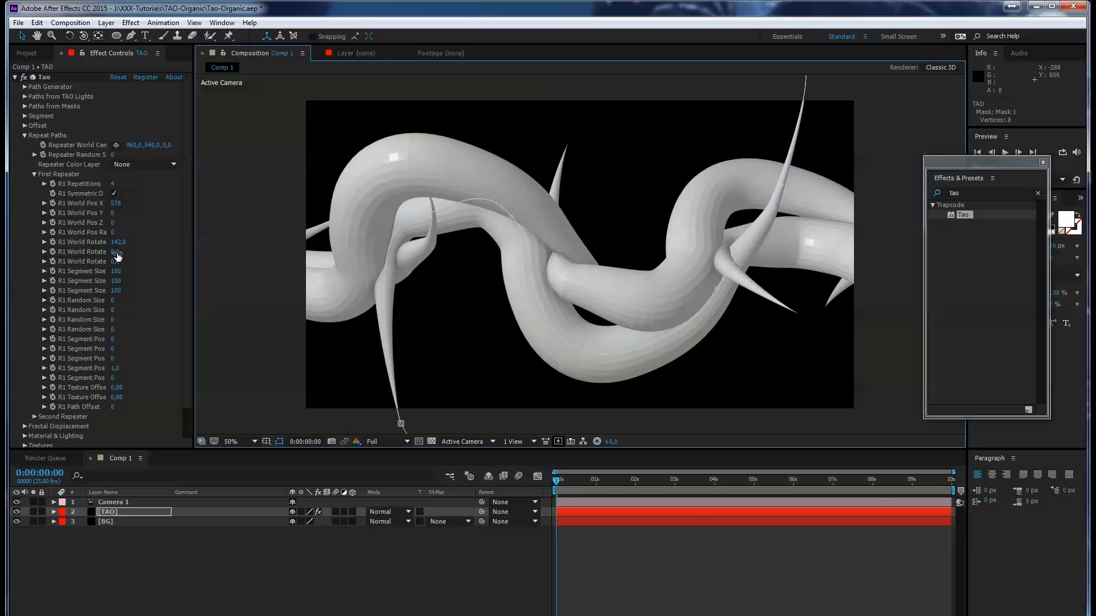
- Set the first repeater's World Rotate Y to 122 and World Rotate Z to -10 to intertwine the tubes
mouse_move(117, 257)
mouse_down()
mouse_move(178, 242)
mouse_move(117, 263)
mouse_move(131, 256)
mouse_move(105, 256)
mouse_up()
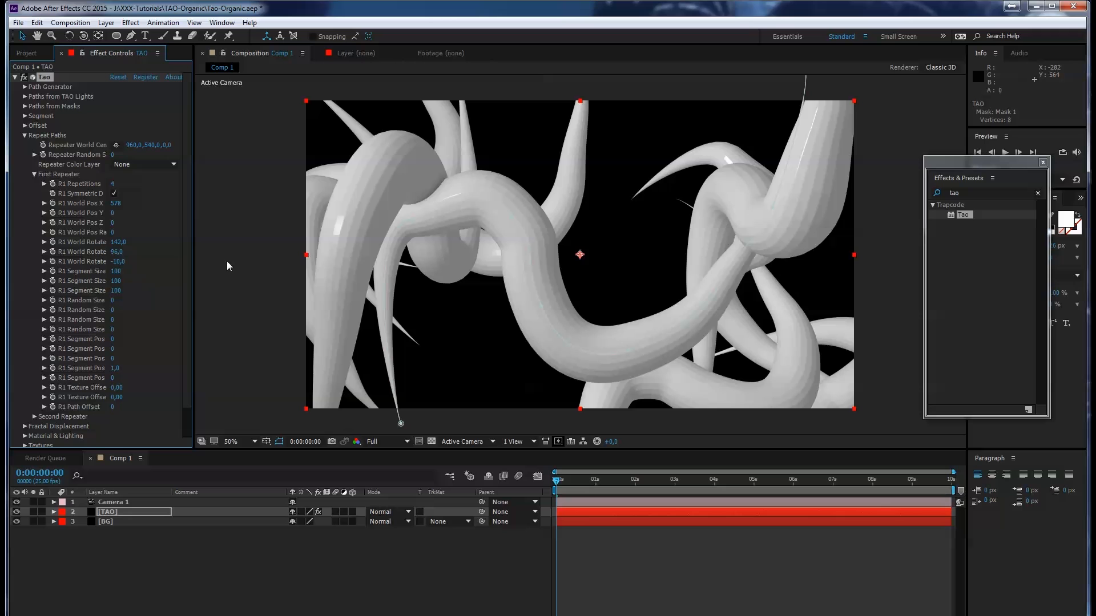
drag(120, 254, 128, 245)
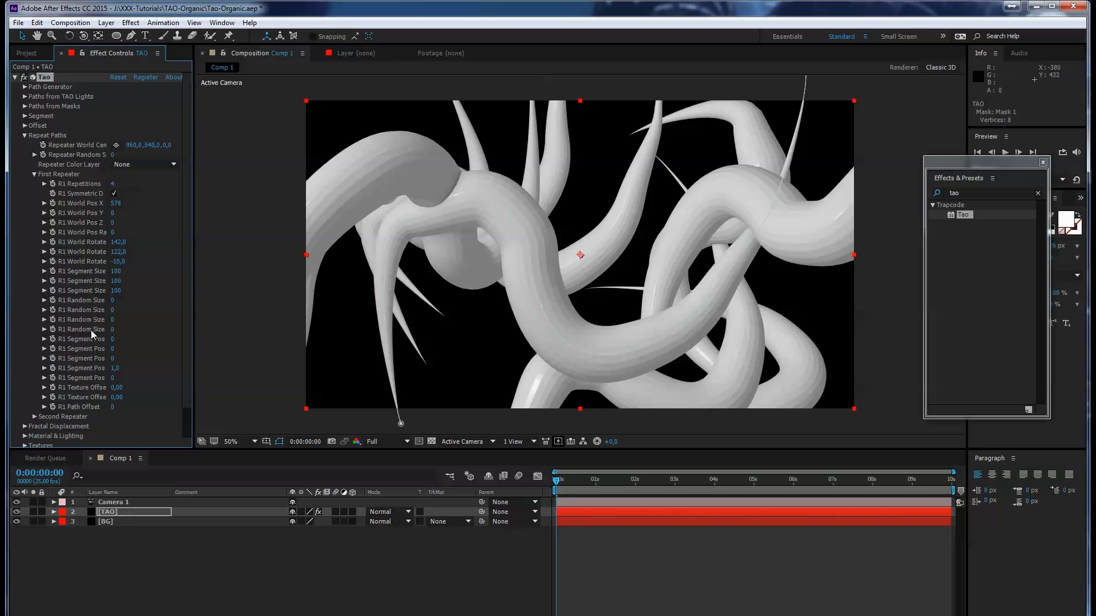
mouse_move(112, 300)
mouse_down()
mouse_move(158, 300)
mouse_move(70, 301)
mouse_move(193, 307)
mouse_move(114, 310)
mouse_up()
click(34, 173)
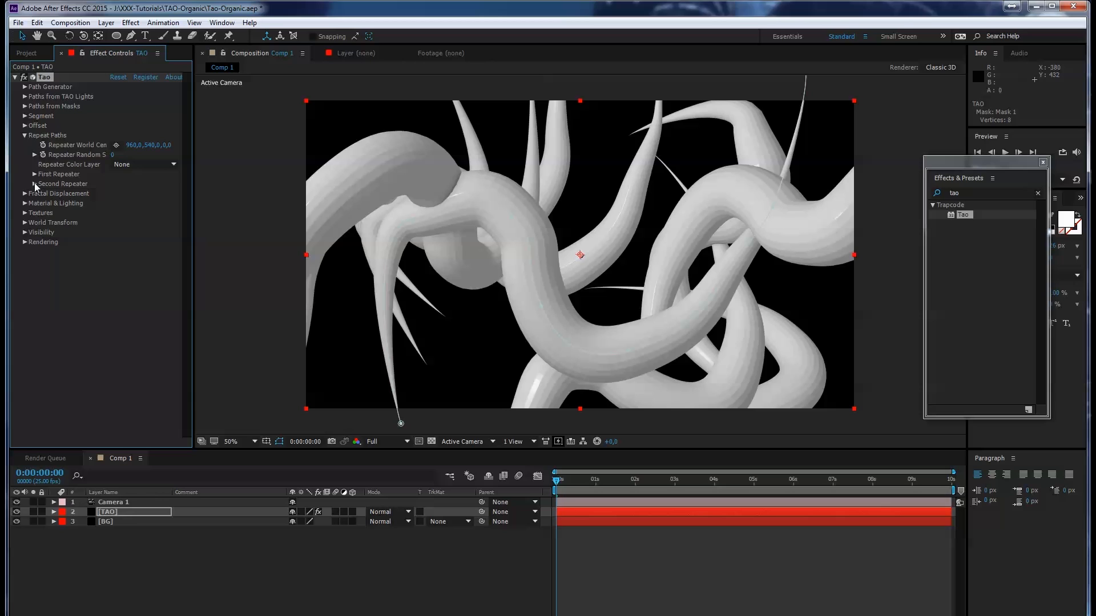
click(34, 184)
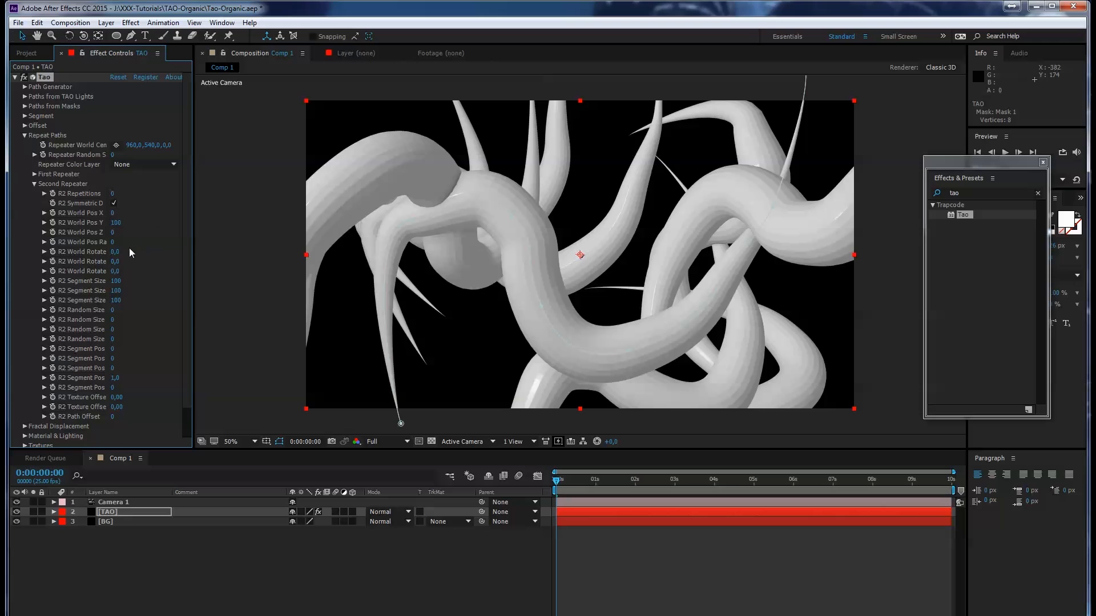
click(34, 184)
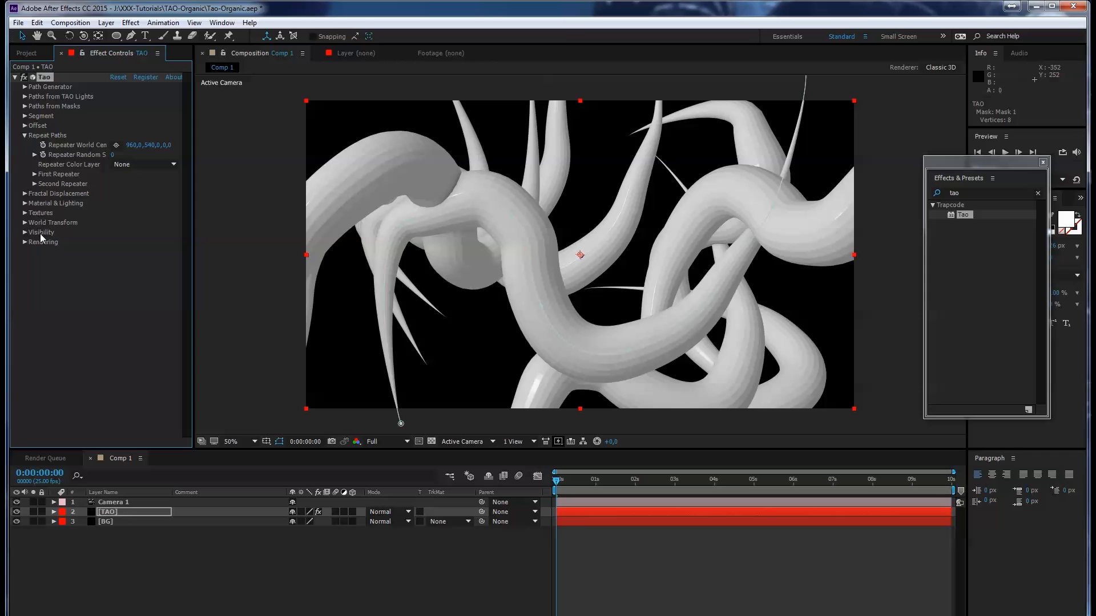
- Add a Point light to the composition with the default settings
click(106, 22)
mouse_move(118, 38)
click(343, 64)
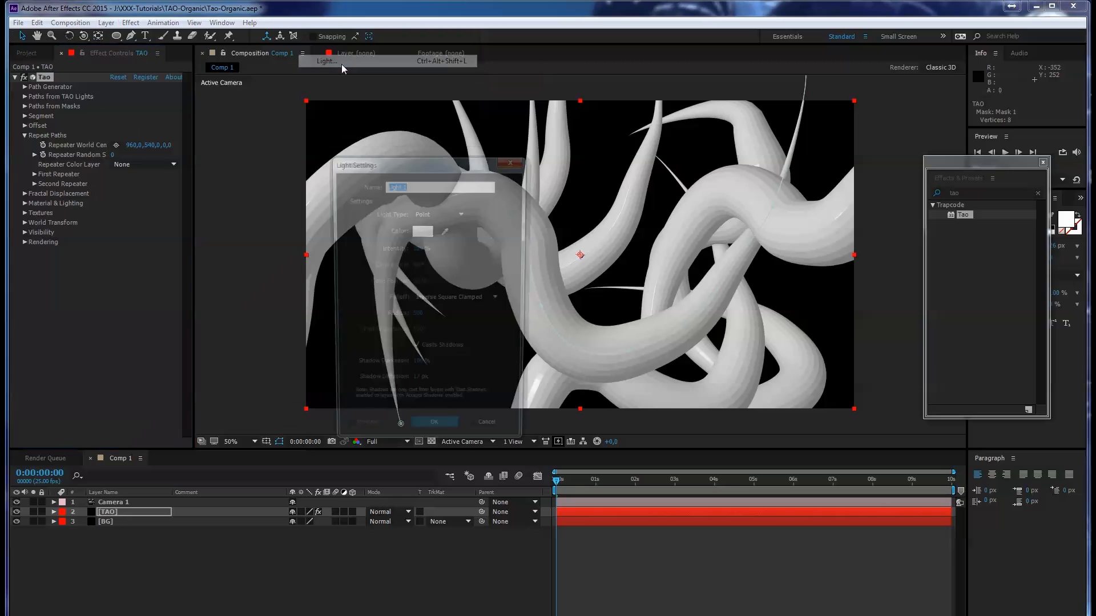
click(443, 435)
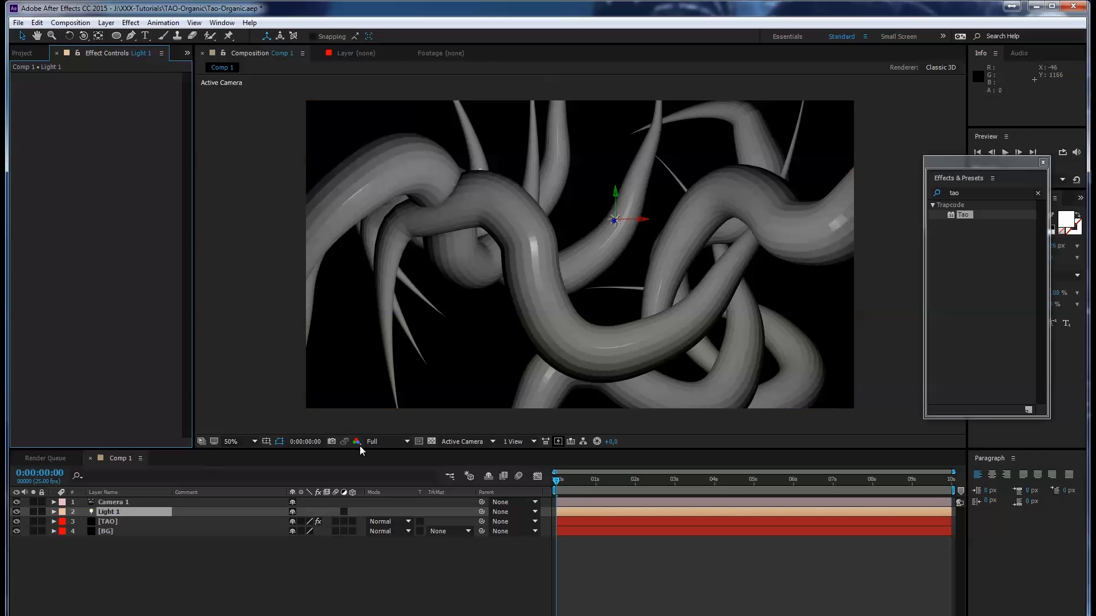
- In the Top view, move the light back among the tubes to a Z position of about 445
click(388, 443)
click(465, 442)
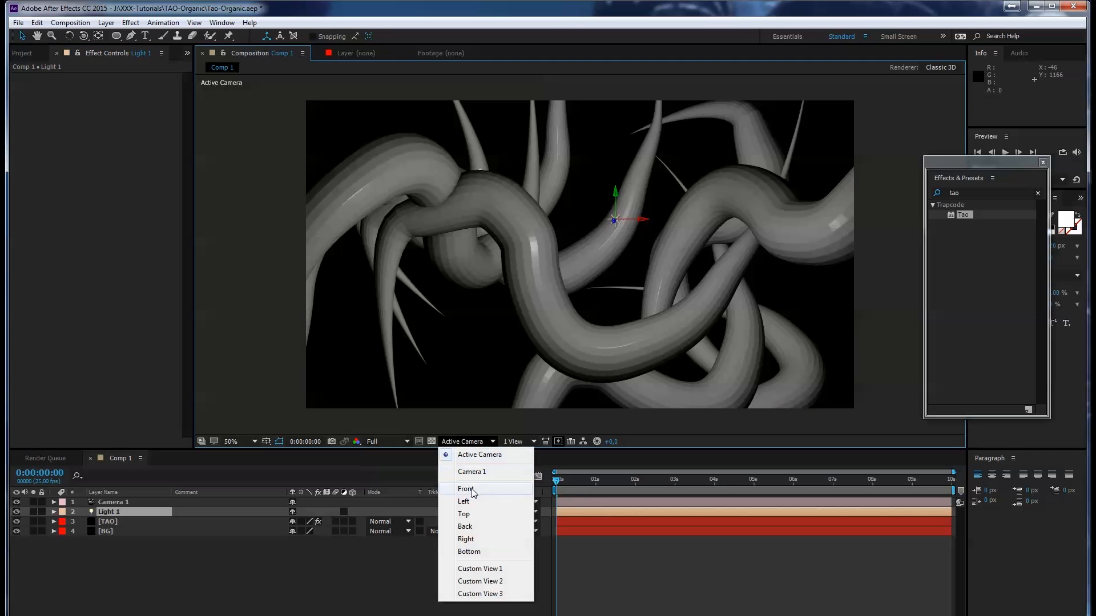
click(465, 515)
drag(505, 247, 453, 230)
scroll(488, 255, down, 4)
scroll(488, 254, up, 1)
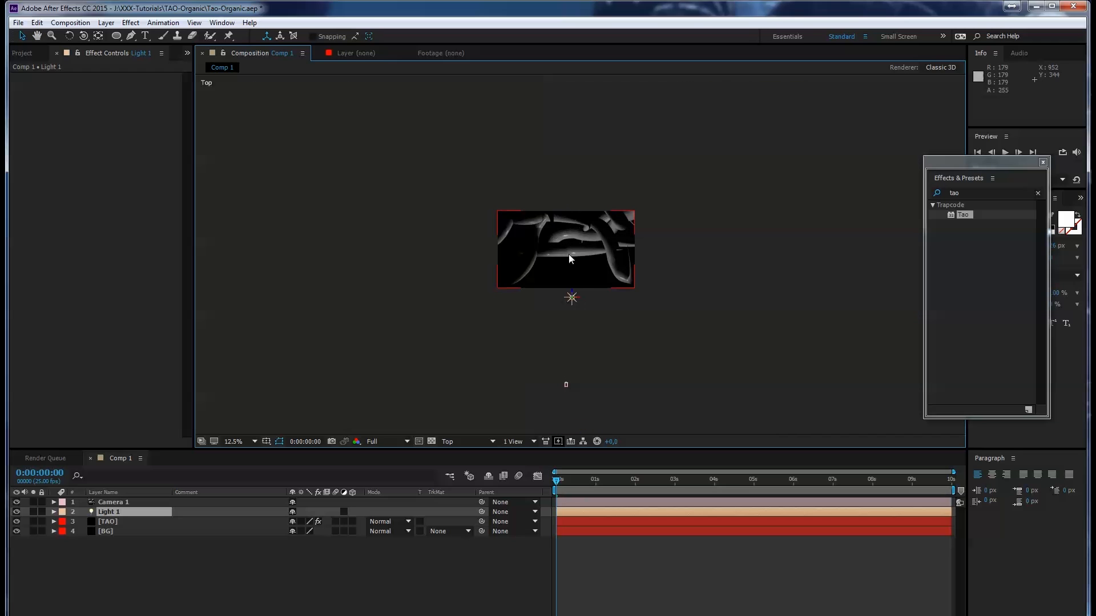
drag(572, 294, 573, 218)
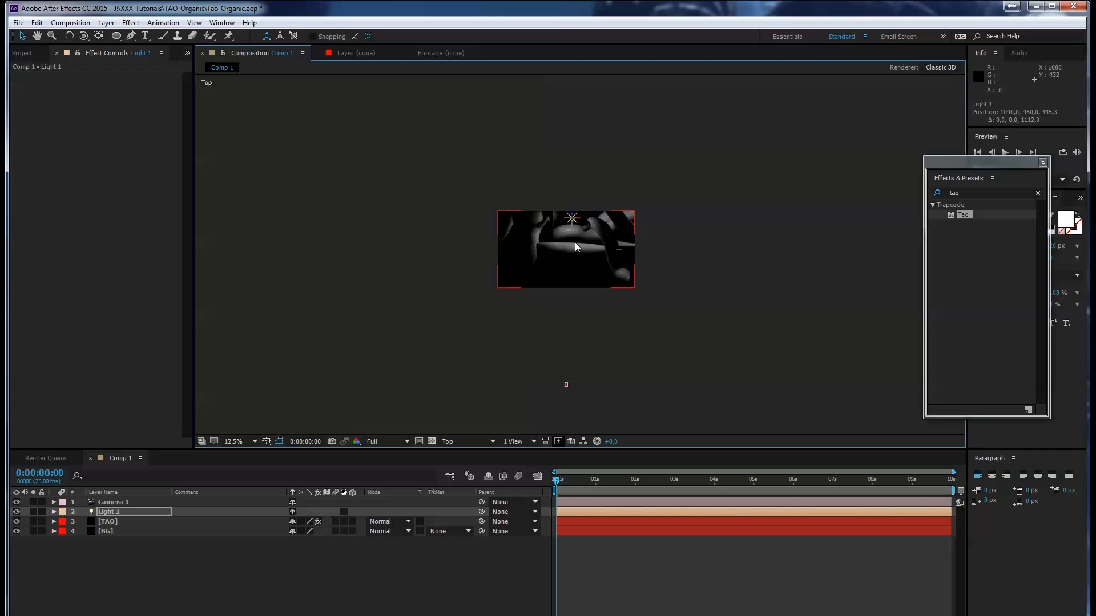
- Show the scene from the Left view and select the camera to check its placement relative to the light
click(467, 443)
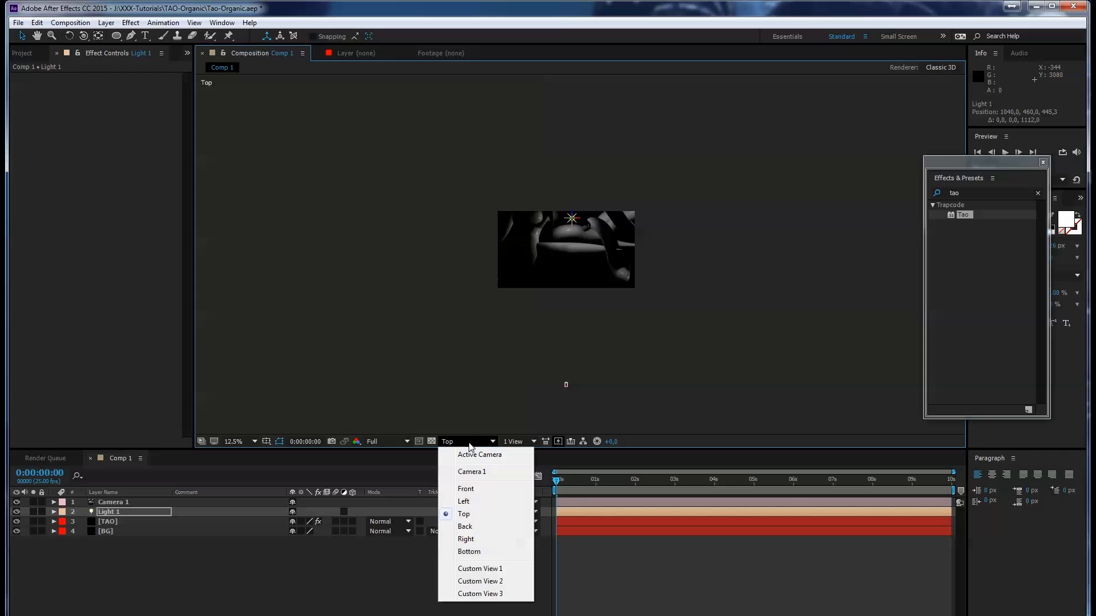
click(464, 501)
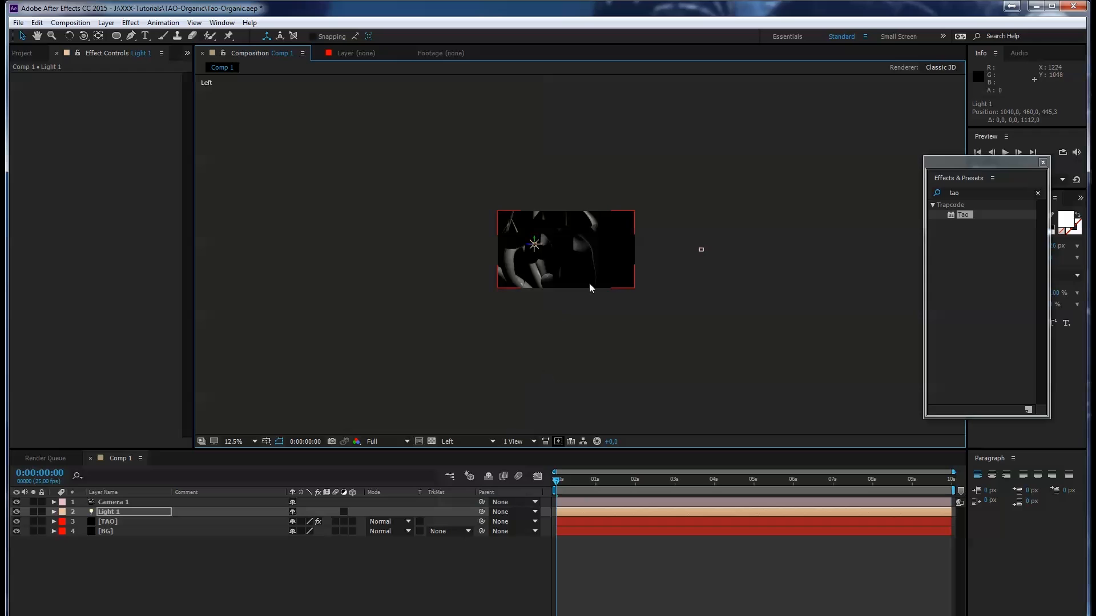
click(703, 250)
click(702, 249)
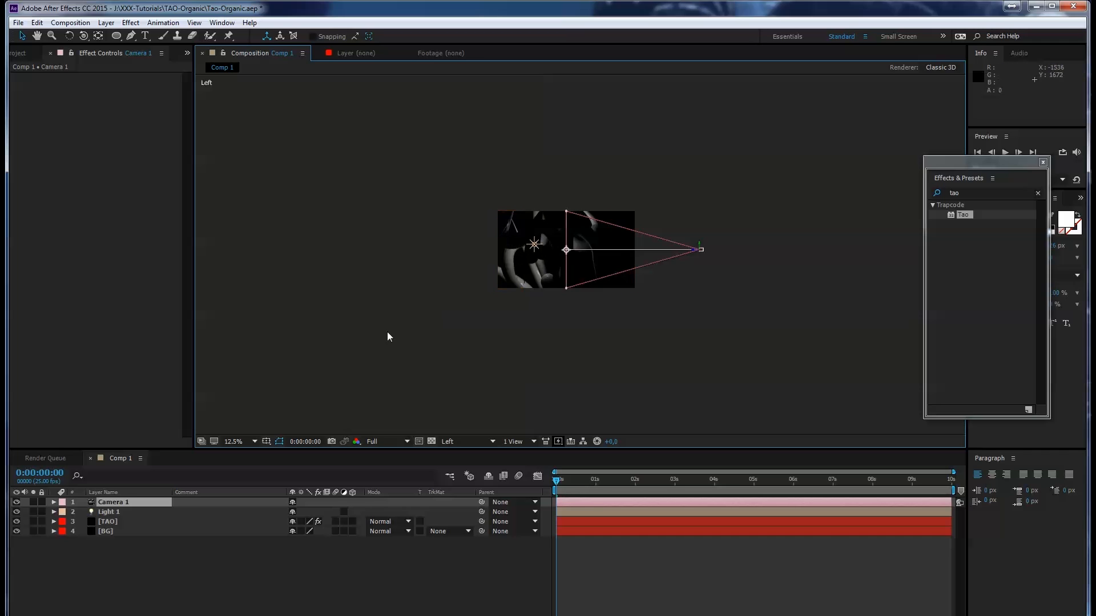
- Select the TAO layer and return to the Active Camera view at 50% magnification
click(115, 521)
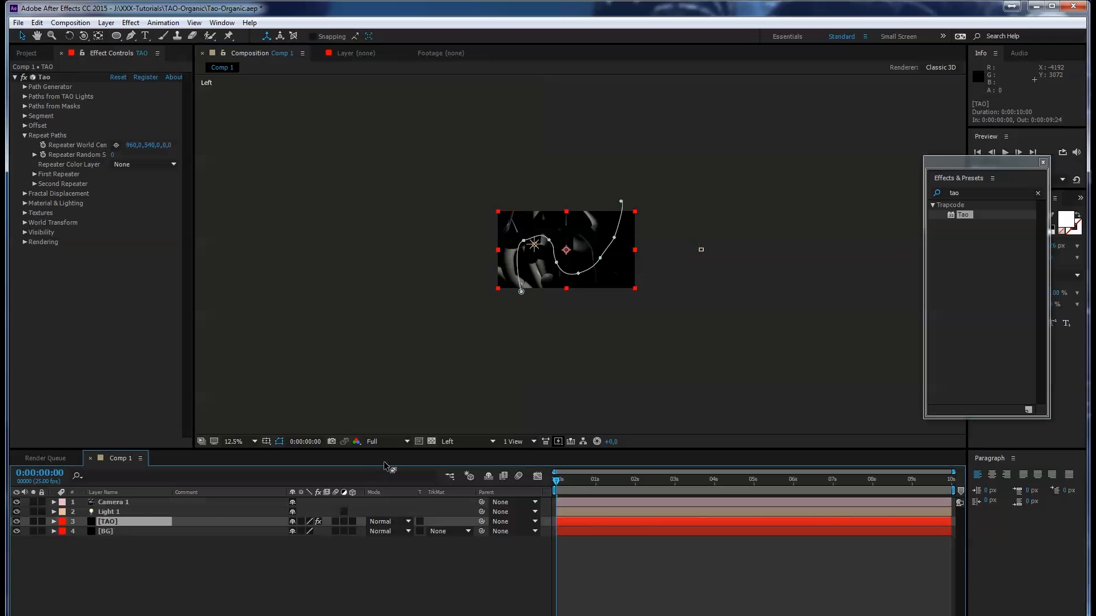
click(471, 442)
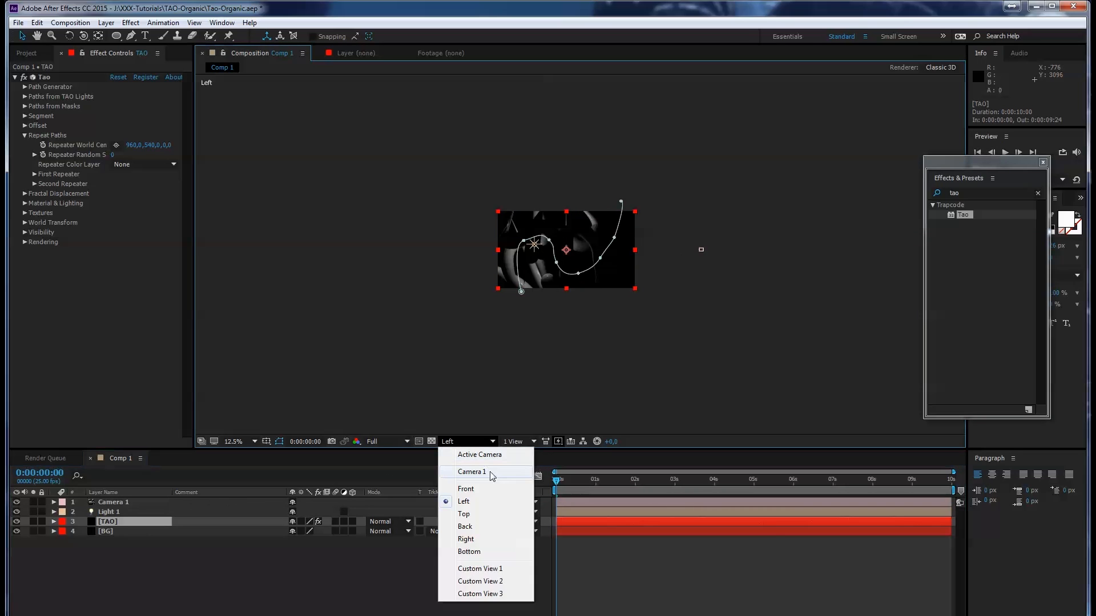
click(489, 456)
key(period)
key(period)
key(period)
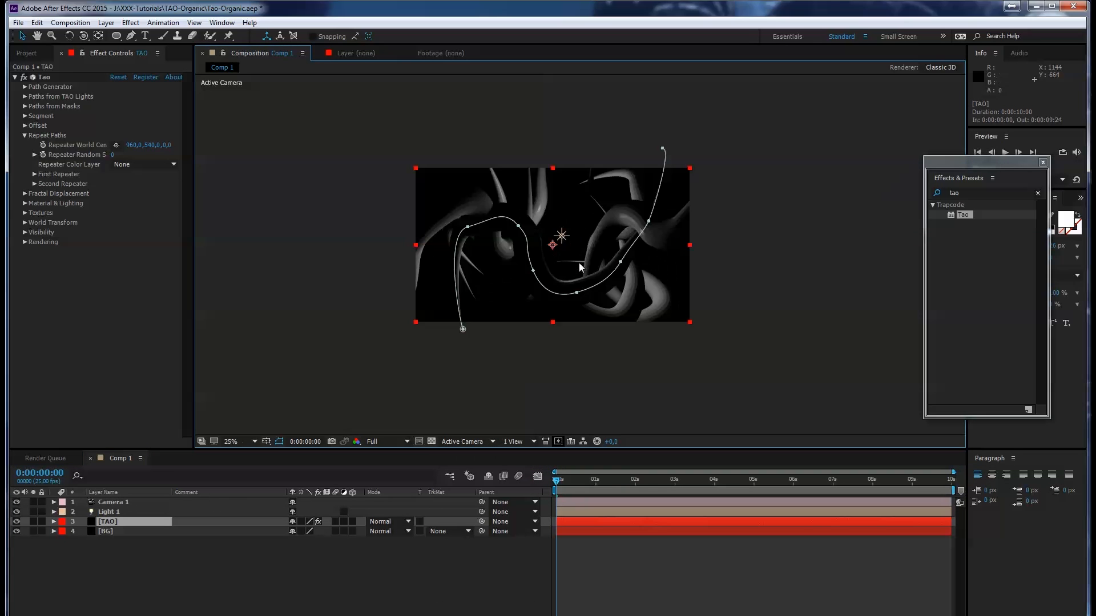
drag(574, 262, 588, 274)
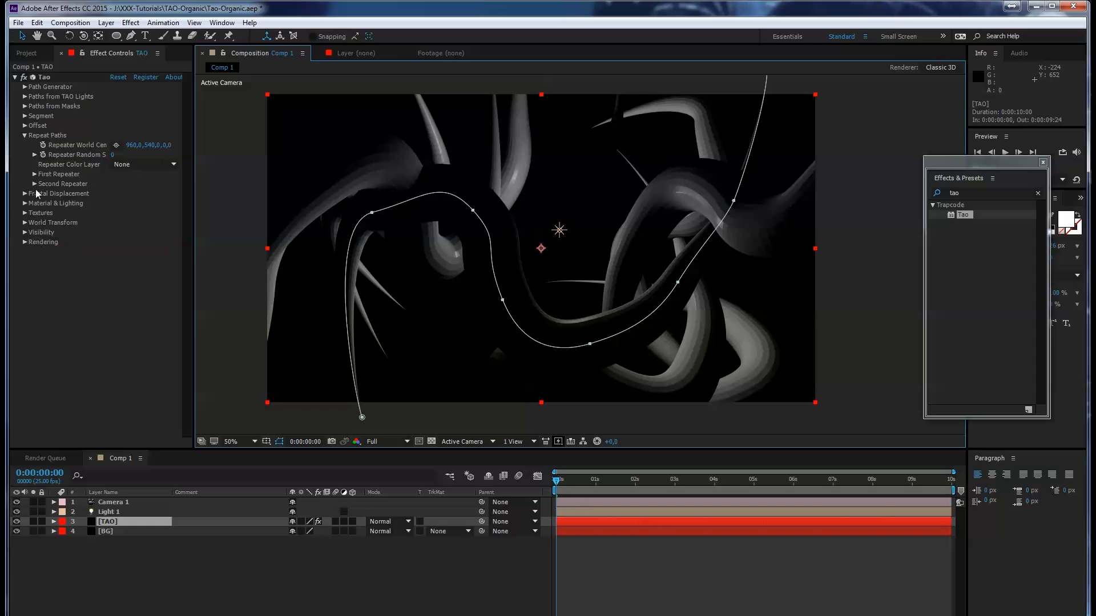
- In Tao's Rendering settings, change the Shader from Flat to Density
click(25, 136)
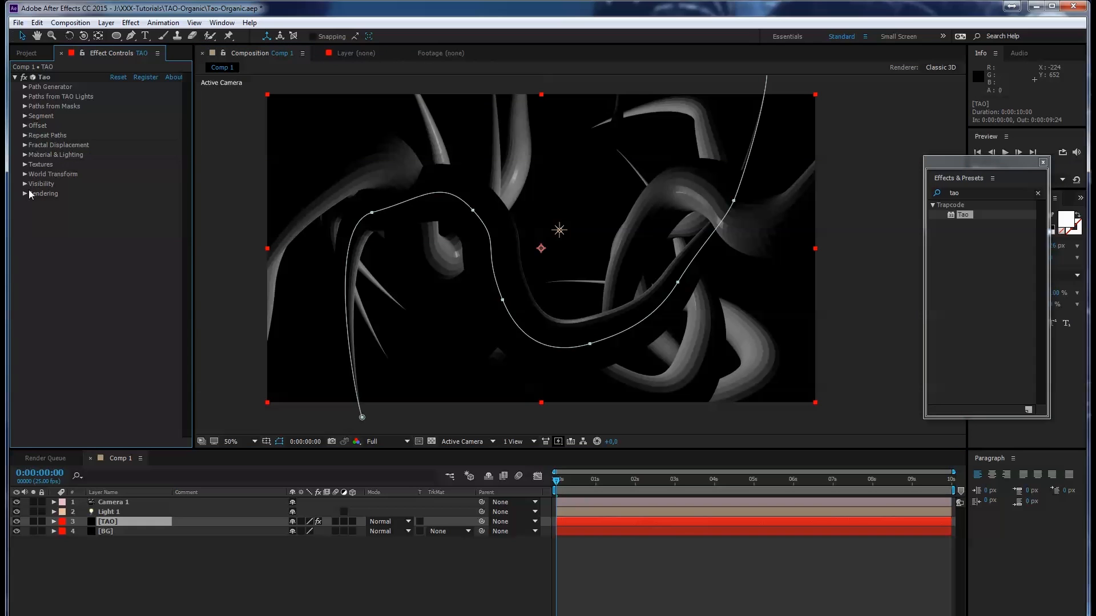
click(25, 193)
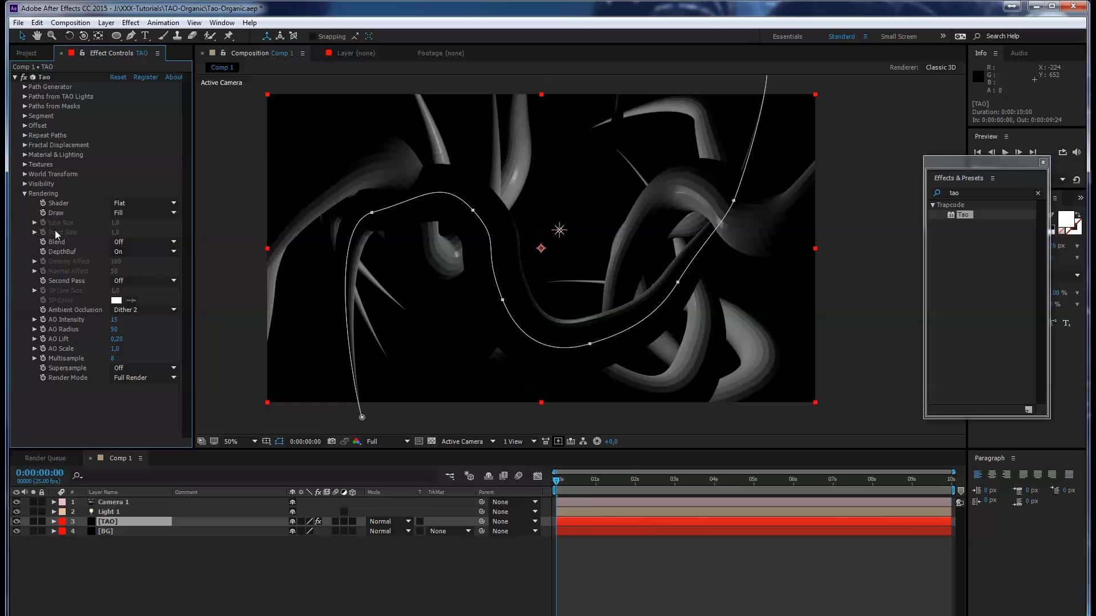
click(137, 204)
click(146, 216)
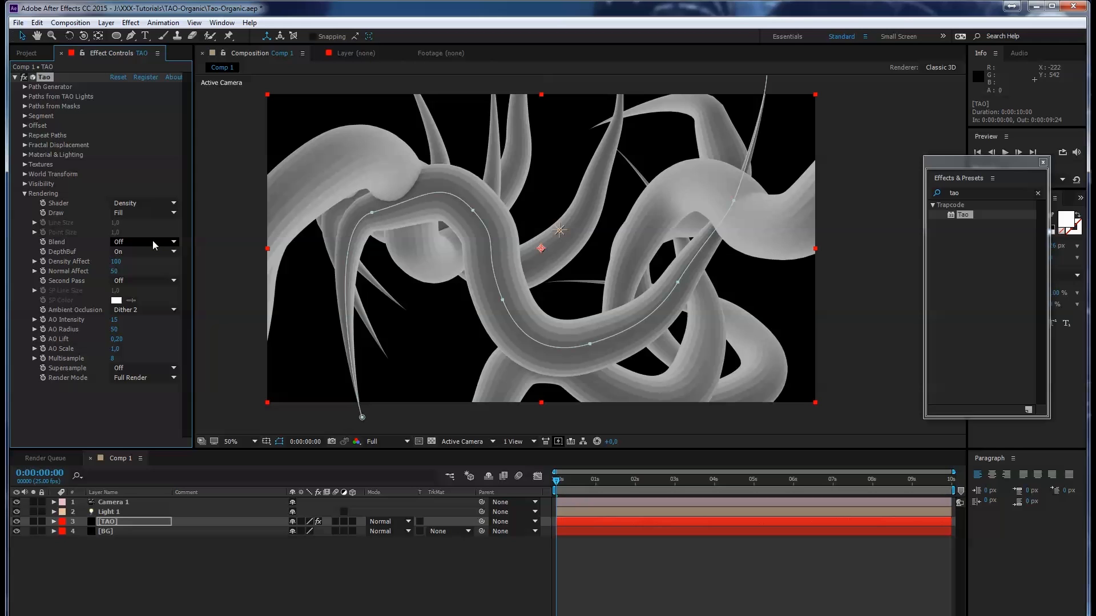
click(25, 194)
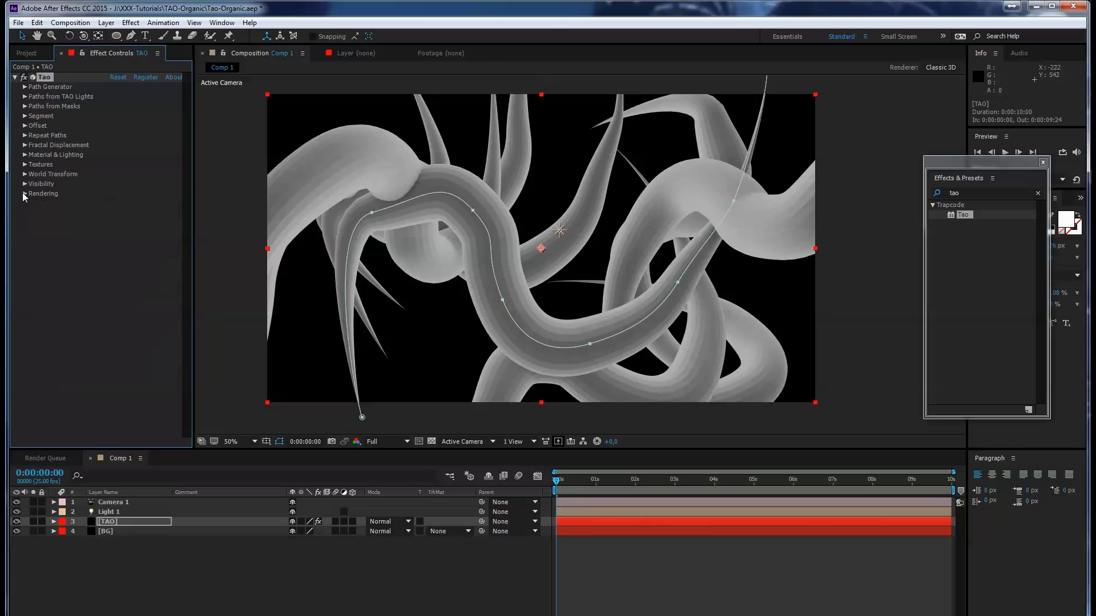
- In Tao's Material & Lighting settings, set the Light Falloff to Smooth and the Light Radius to 460
click(25, 155)
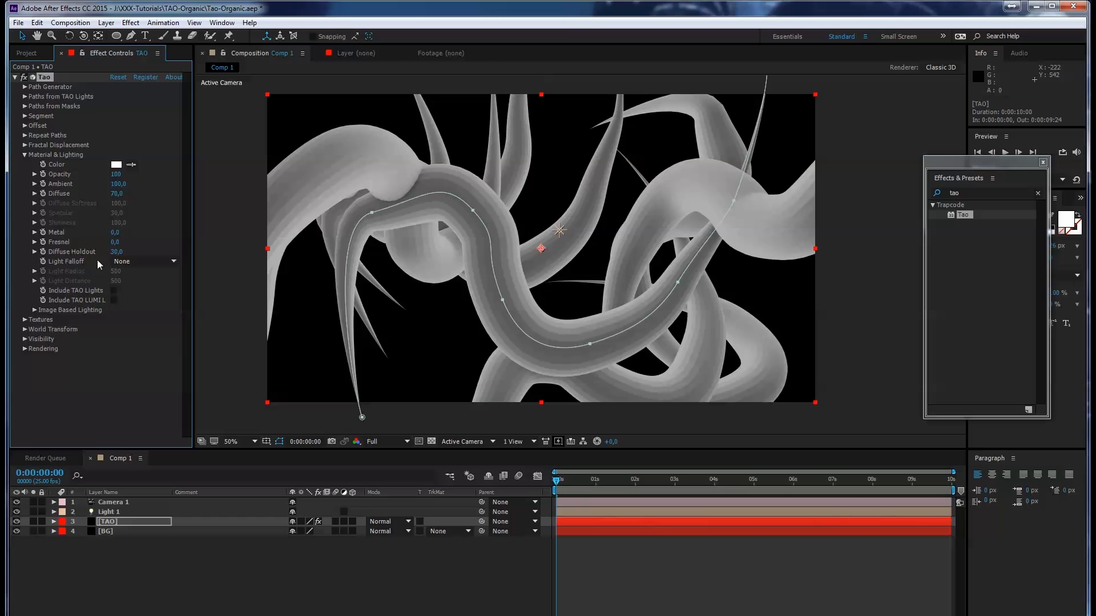
click(138, 260)
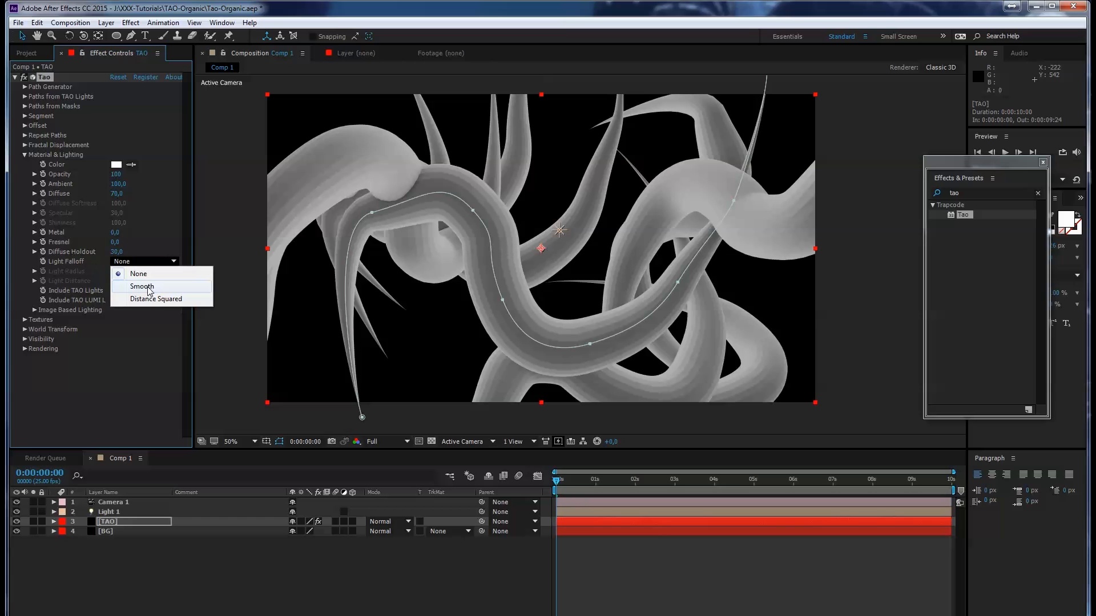
click(150, 287)
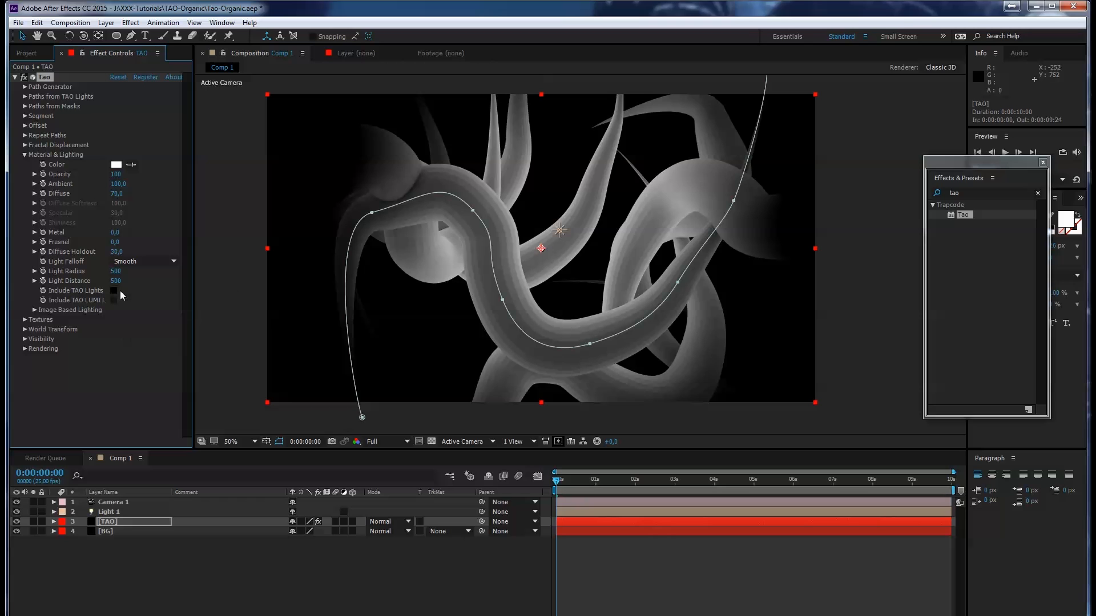
mouse_move(116, 271)
mouse_down()
mouse_move(146, 273)
mouse_move(94, 279)
mouse_move(114, 274)
mouse_up()
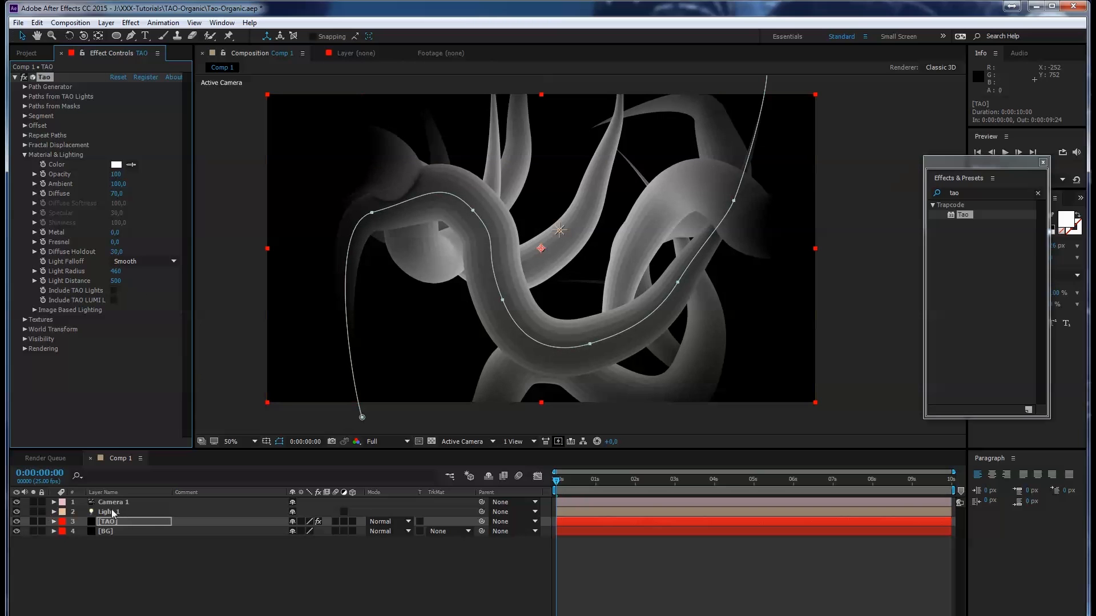
- Examine Light 1's own falloff and radius options
click(55, 515)
click(54, 513)
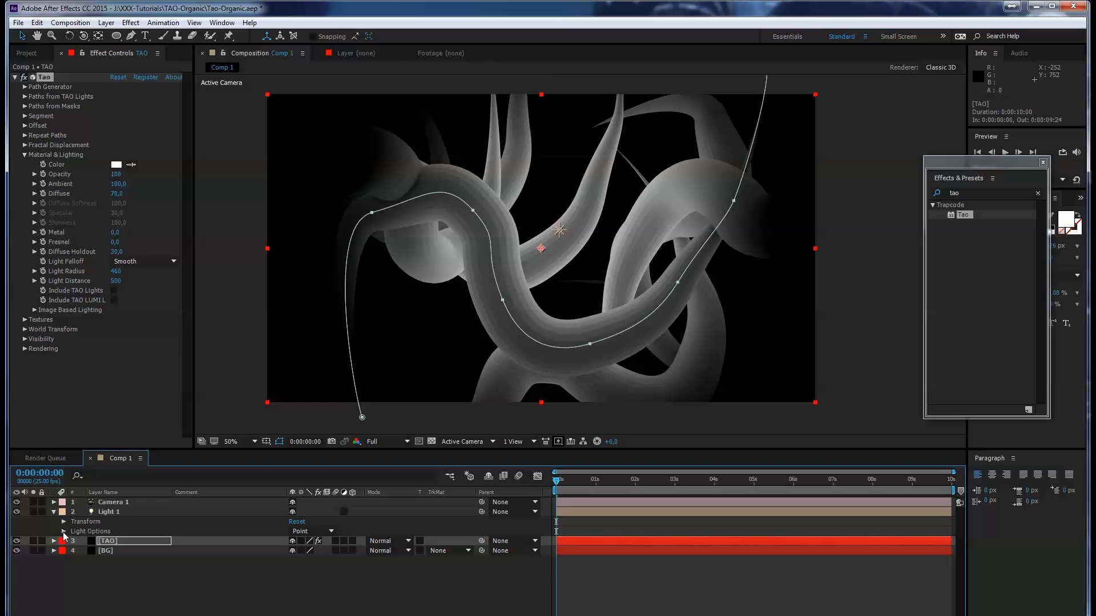
click(63, 531)
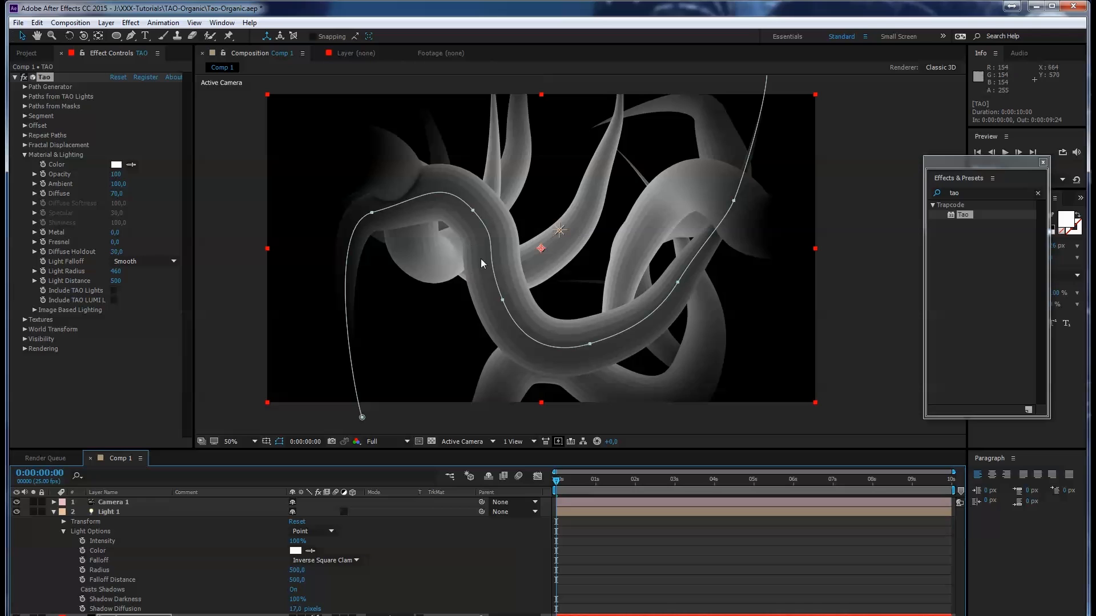
click(54, 513)
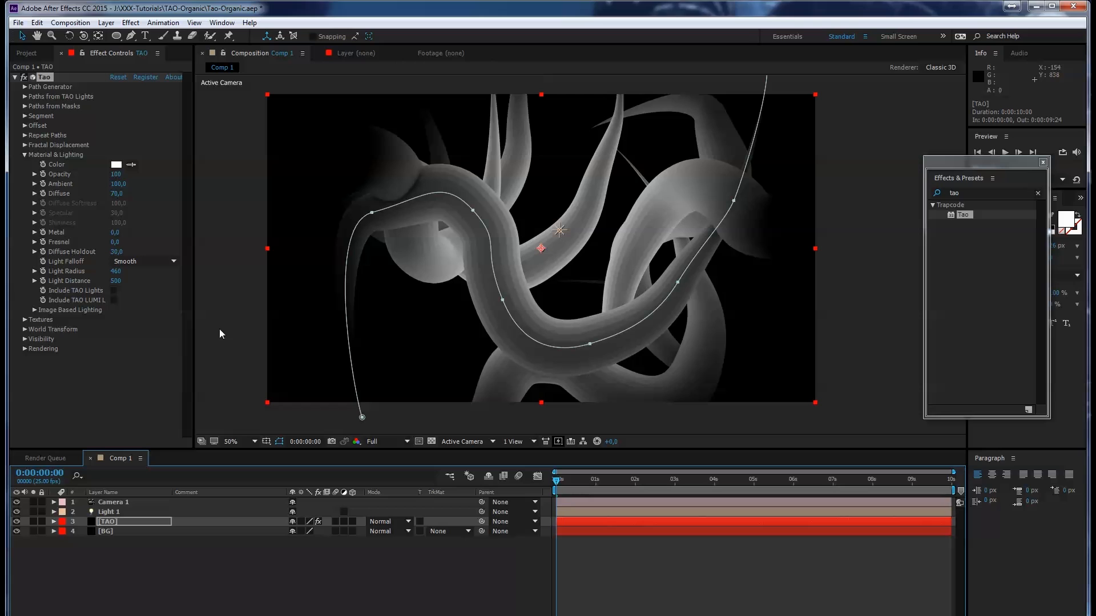
- Set Tao's Diffuse Holdout to 2, Ambient to 80 and Diffuse to 37, and raise Light 1's Intensity to 259%
drag(116, 256, 94, 252)
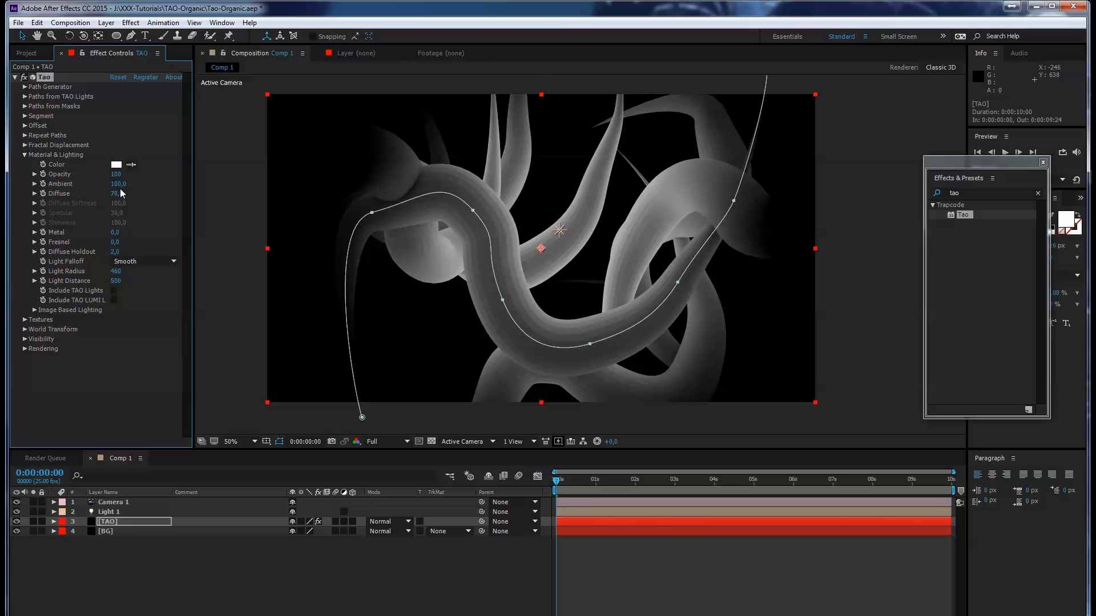
drag(115, 184, 104, 200)
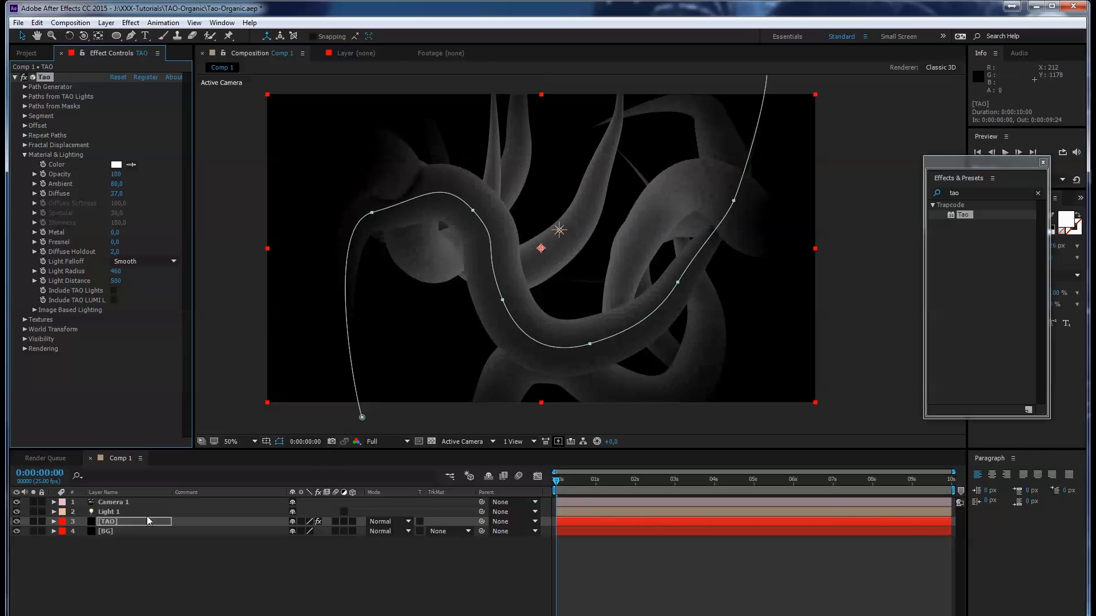
click(54, 512)
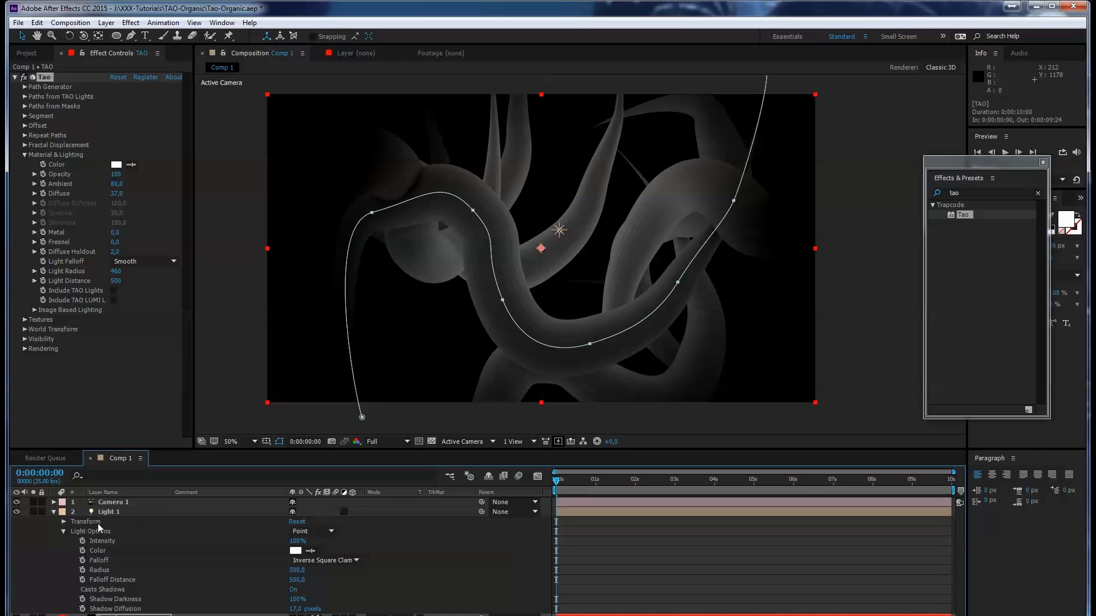
drag(297, 541, 375, 526)
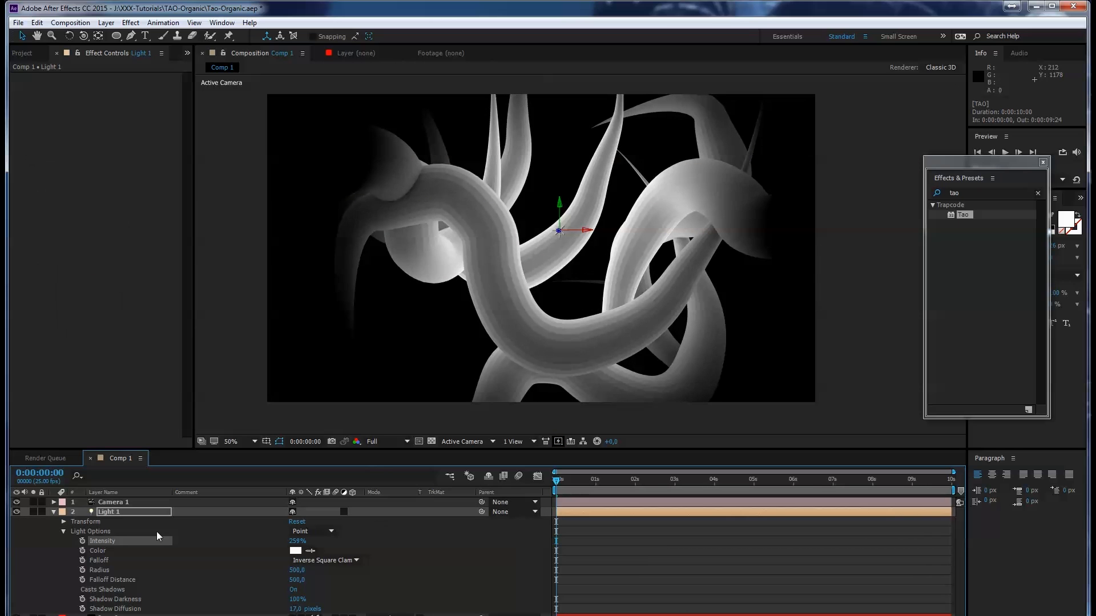
click(54, 511)
- Give the TAO layer's tubes the golden yellow material color FEC602
click(109, 521)
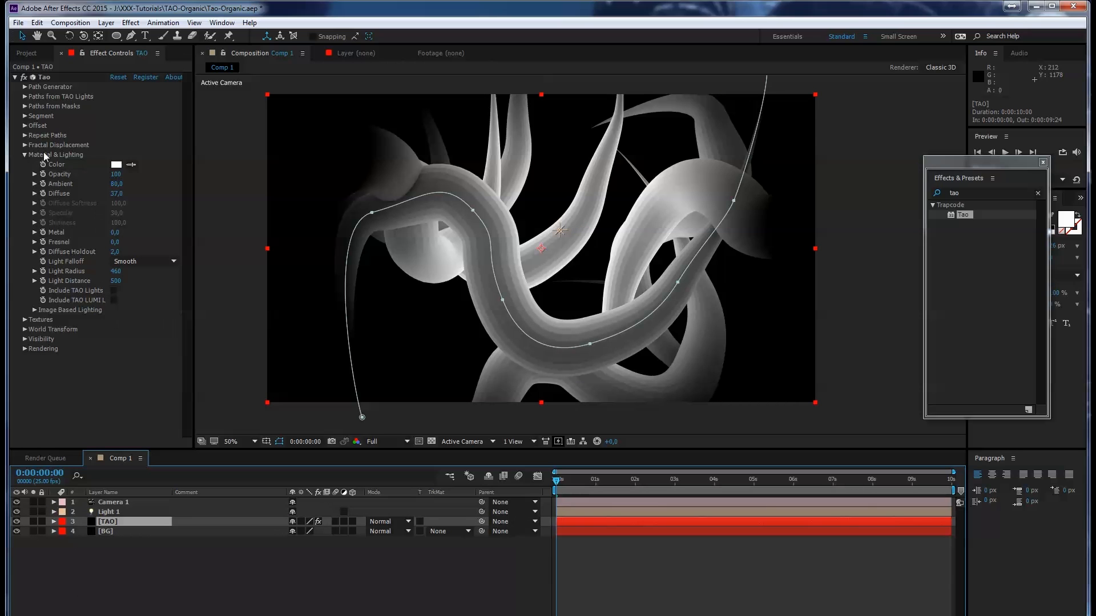
click(116, 165)
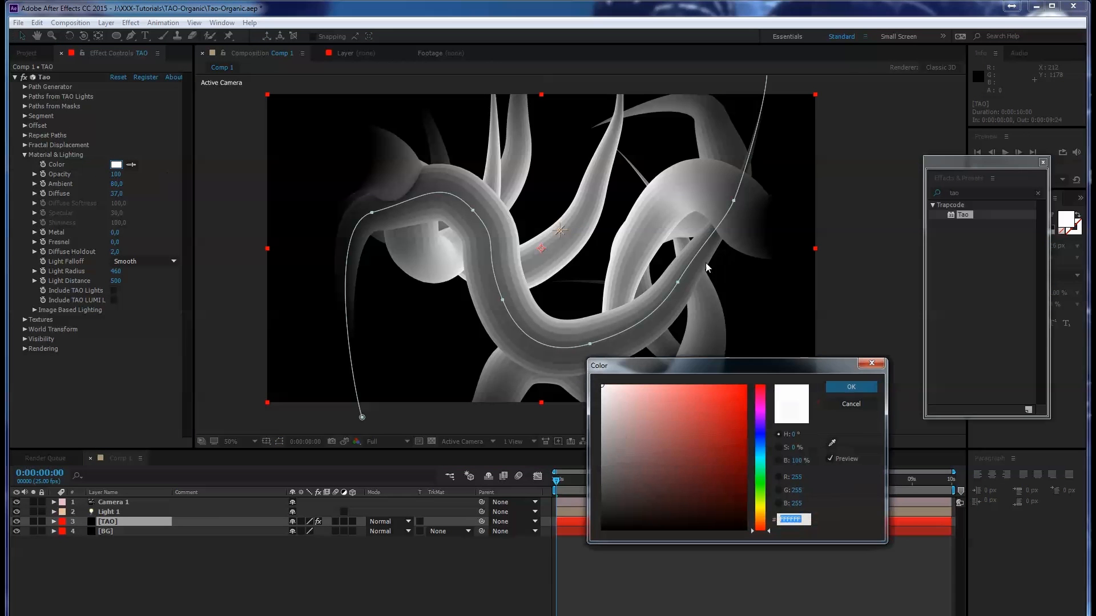
drag(764, 505, 762, 512)
click(750, 391)
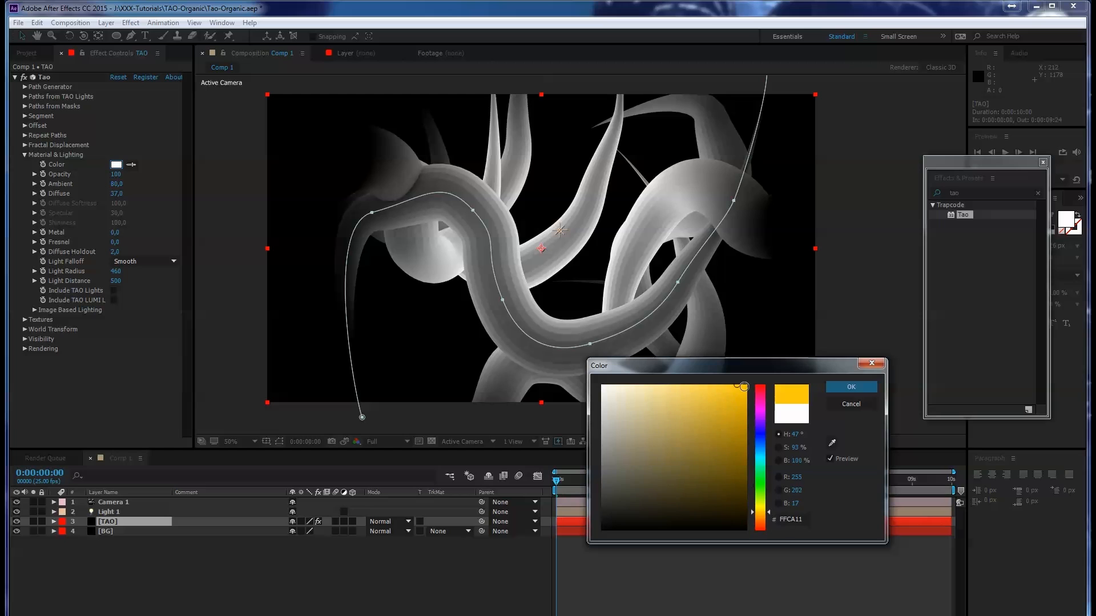
click(746, 405)
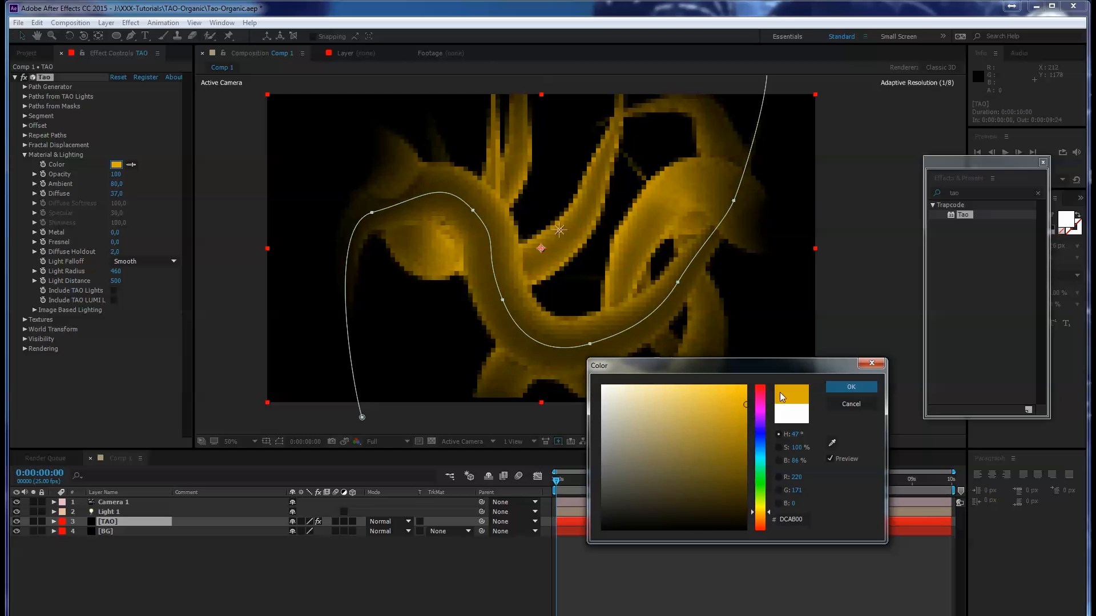
click(746, 387)
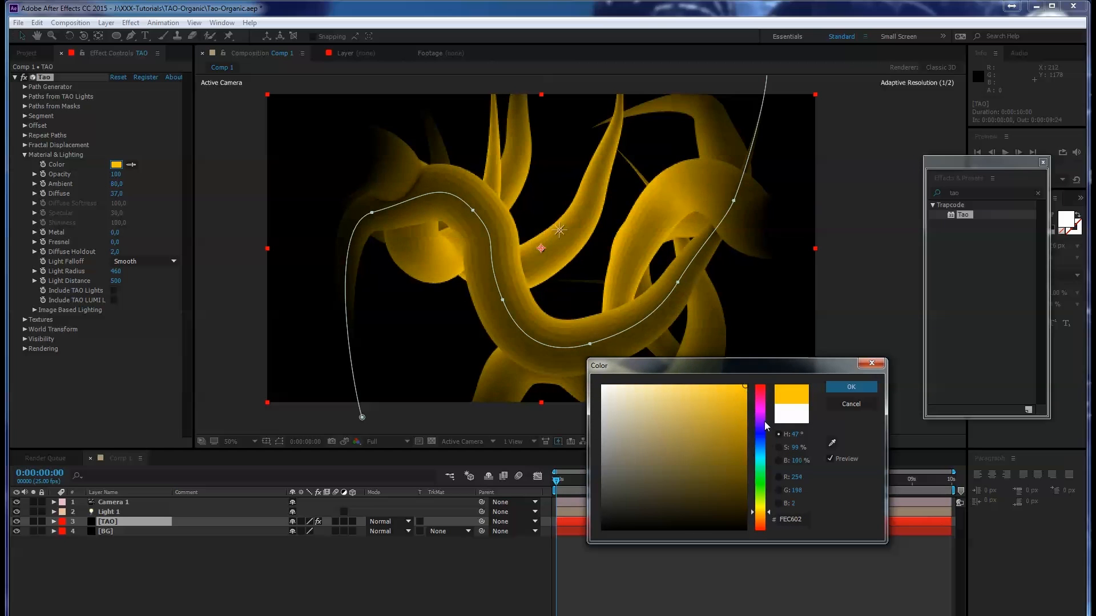
click(834, 386)
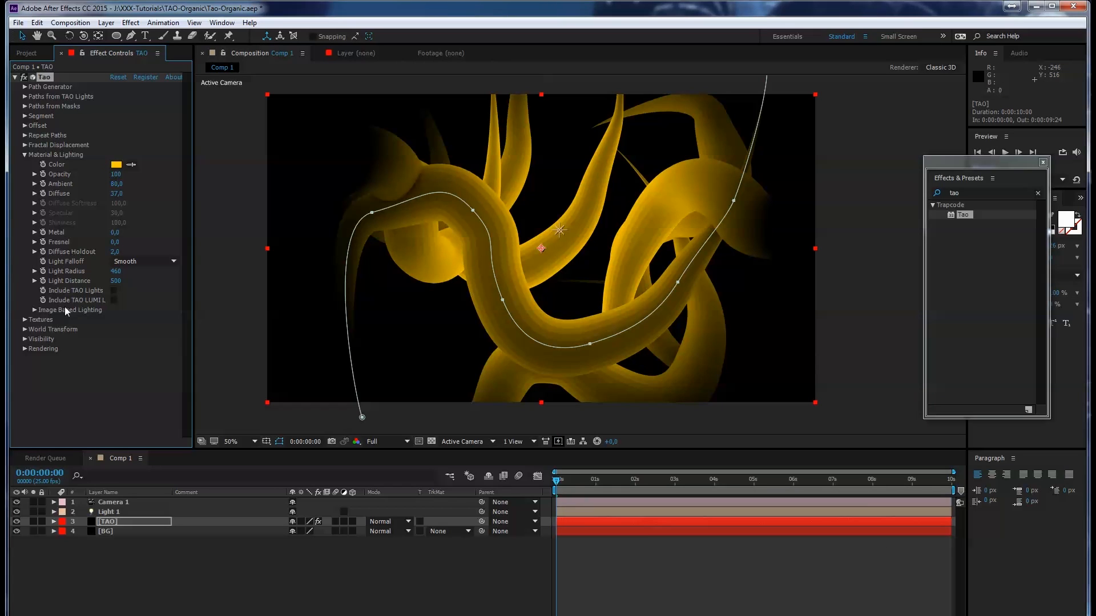
- Set Tao's built-in image-based lighting environment to Dark Industrial and reduce the Light Radius to 370
click(35, 311)
click(150, 321)
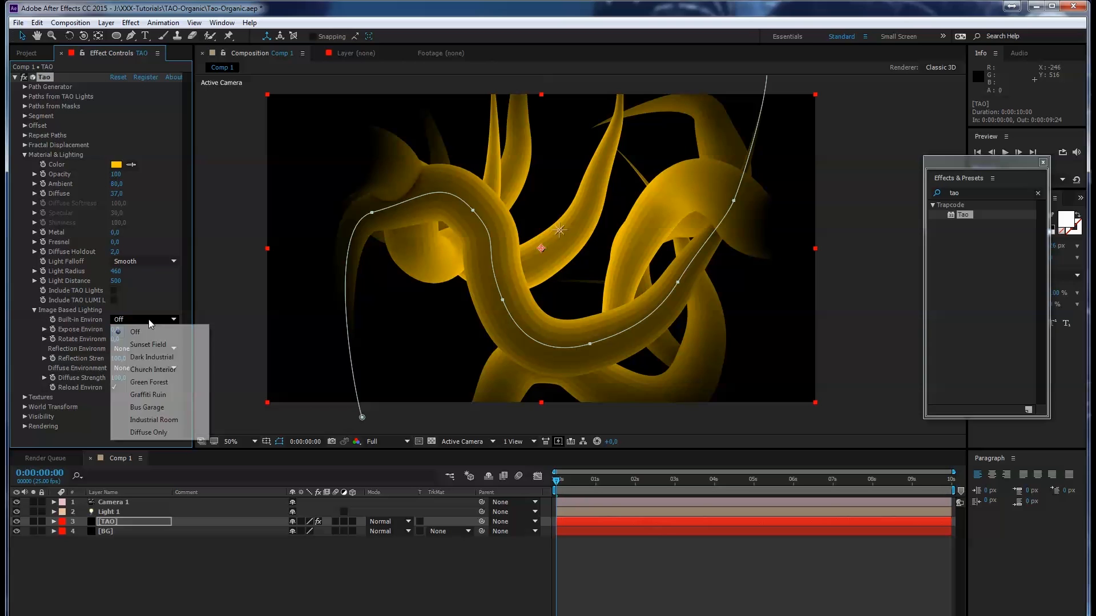
click(153, 360)
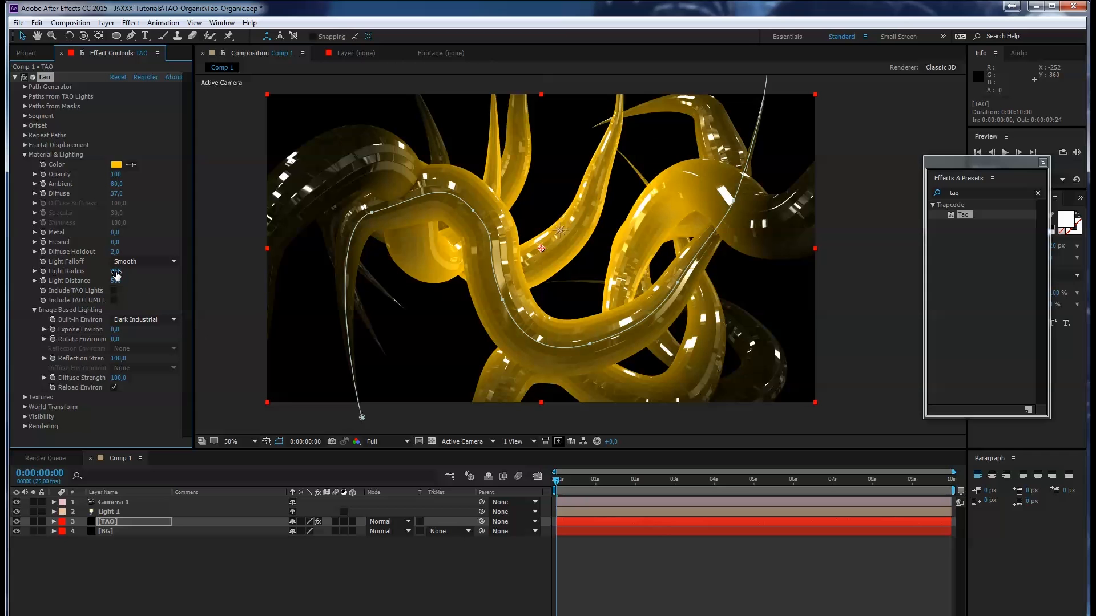
drag(115, 271, 108, 272)
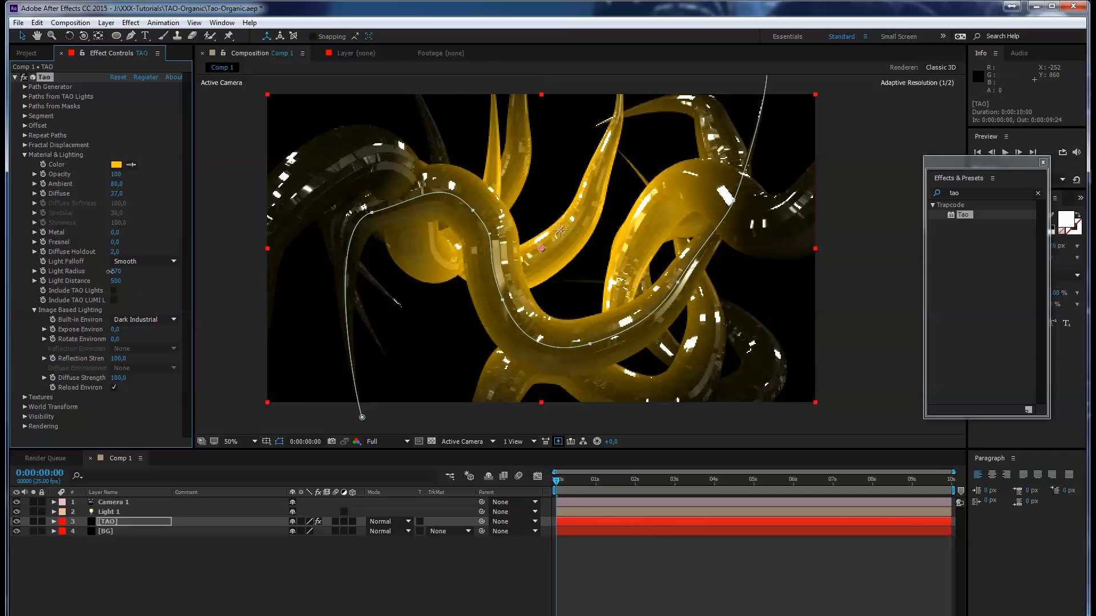
- Raise Light 1's Intensity to 364%
click(54, 512)
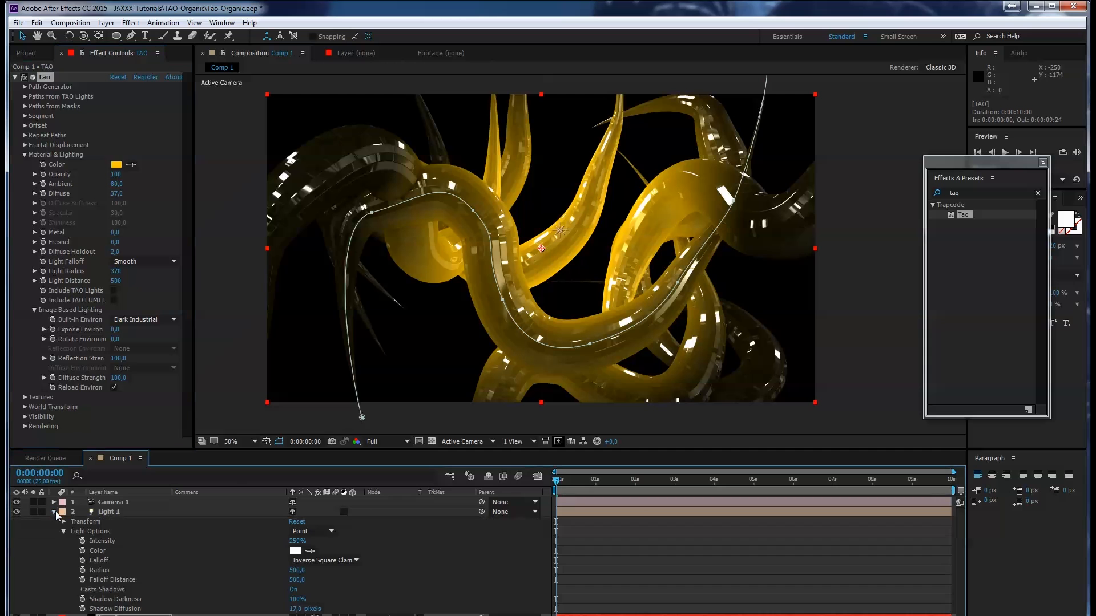
drag(293, 546, 345, 537)
click(214, 511)
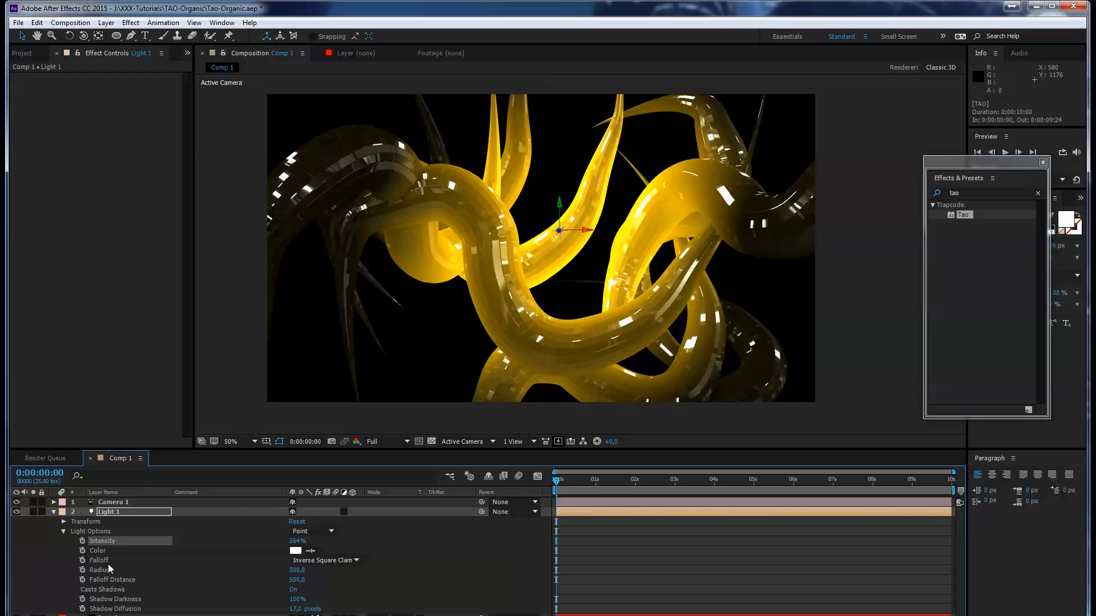
click(54, 512)
- On the TAO layer, lower the material's Diffuse to 36 and Ambient to 75
click(105, 522)
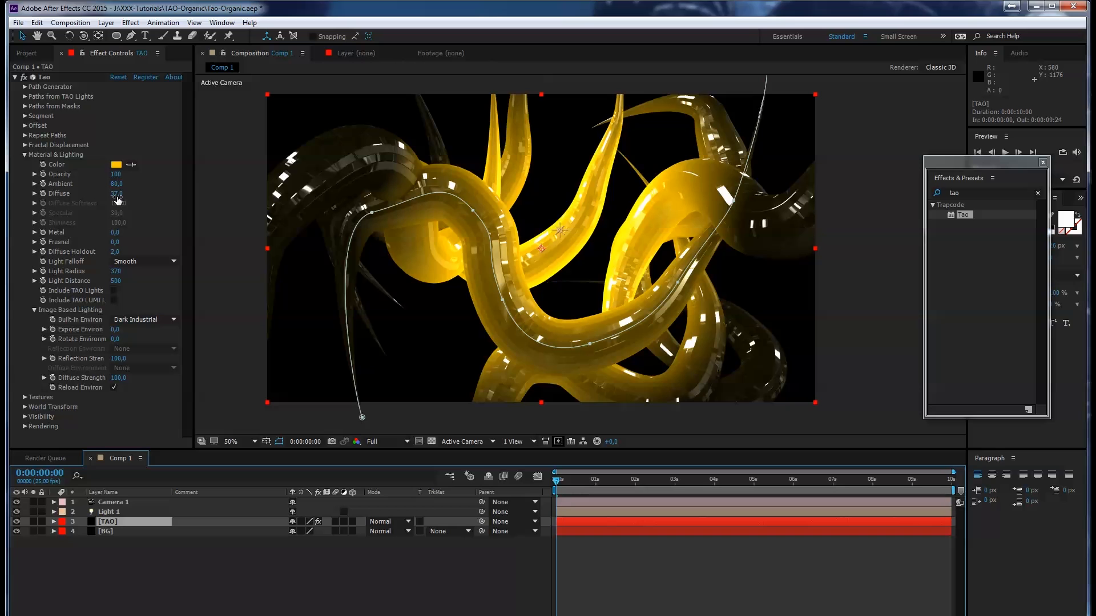
mouse_move(116, 195)
mouse_down()
mouse_move(103, 187)
mouse_move(117, 186)
mouse_up()
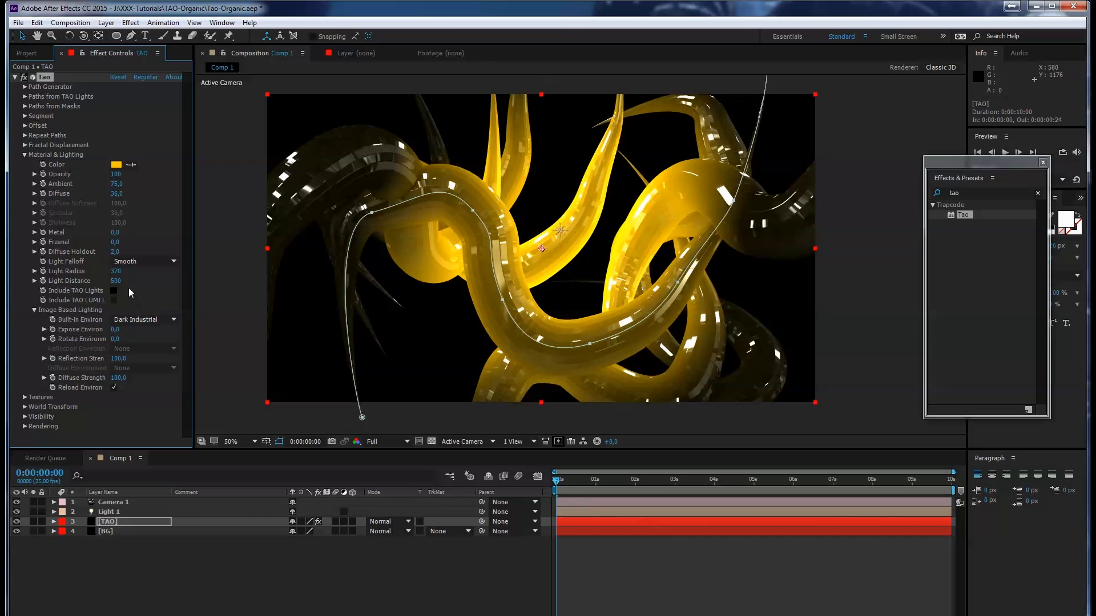
click(25, 155)
- In Tao's Rendering settings, try a Normal Affect of 25 and raise the value again
click(25, 194)
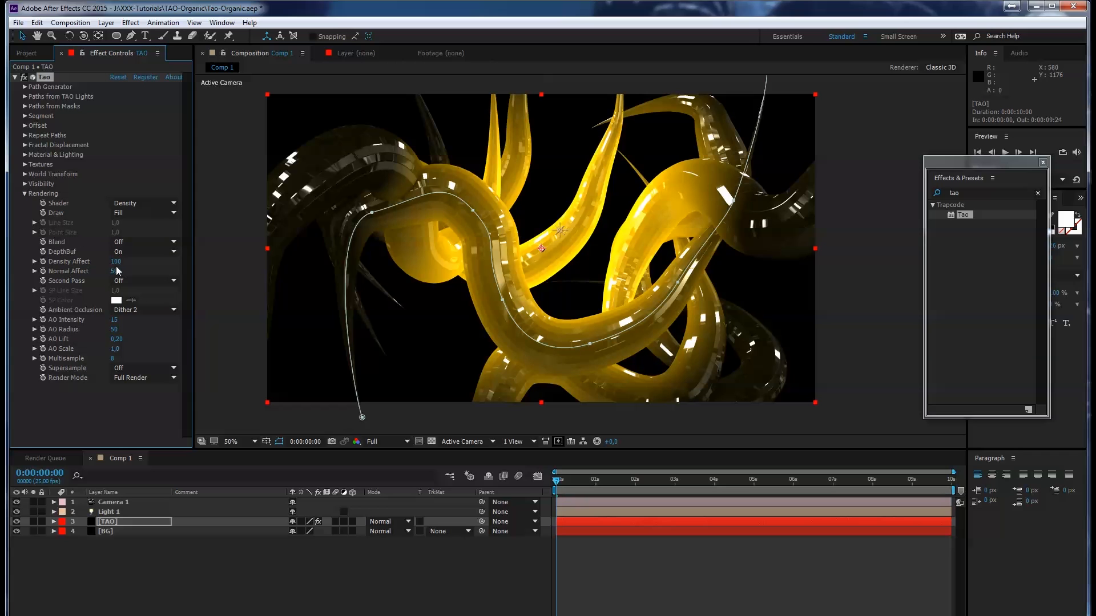
drag(117, 270, 105, 273)
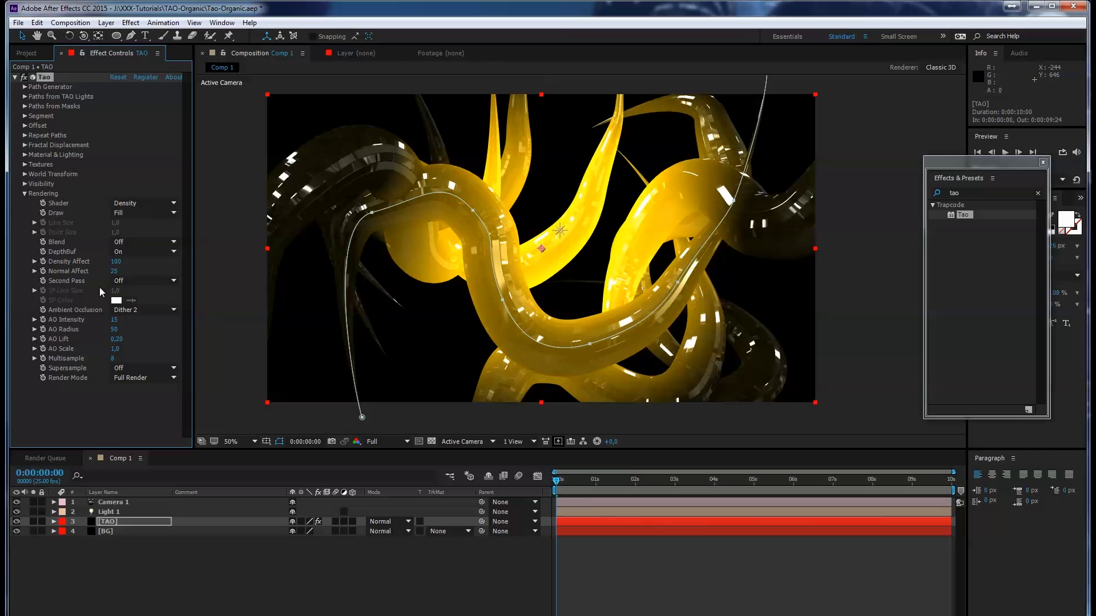
drag(114, 271, 147, 261)
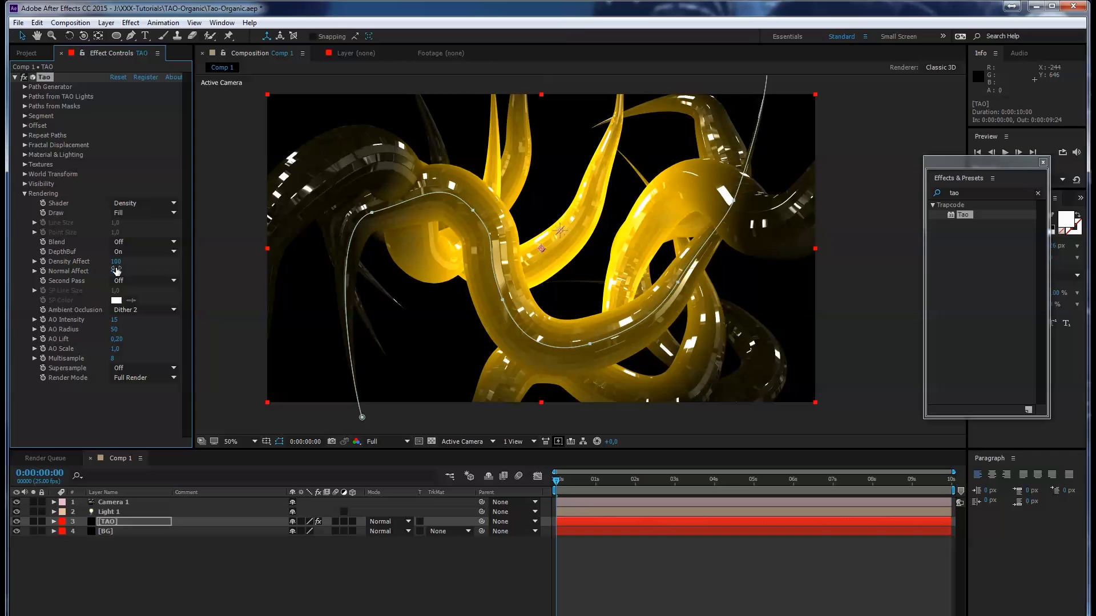
- Apply the 4-Color Gradient effect to the BG layer
click(25, 193)
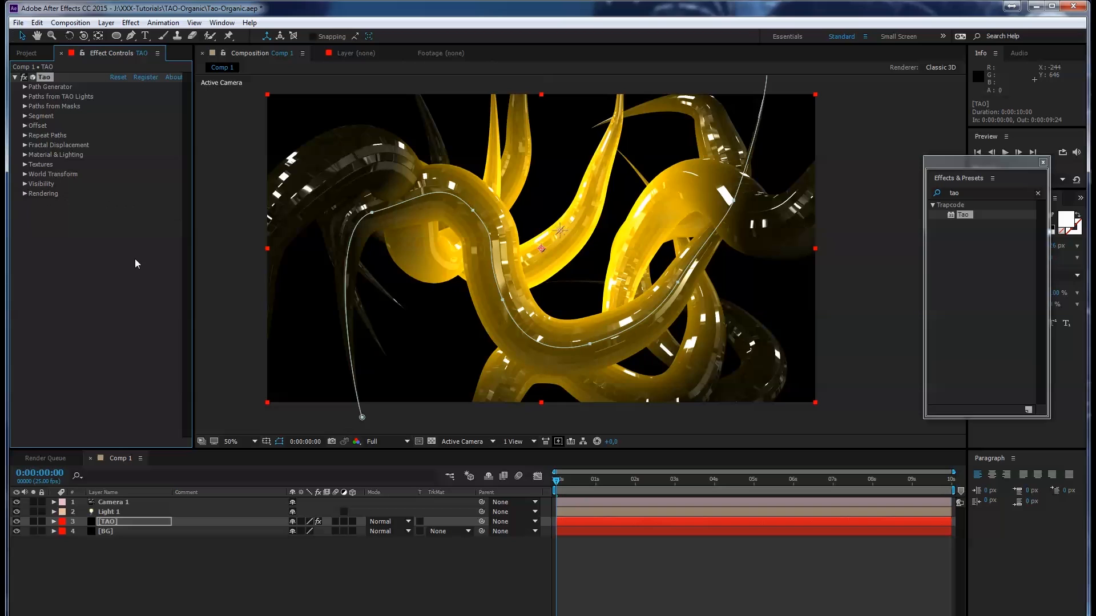
click(122, 531)
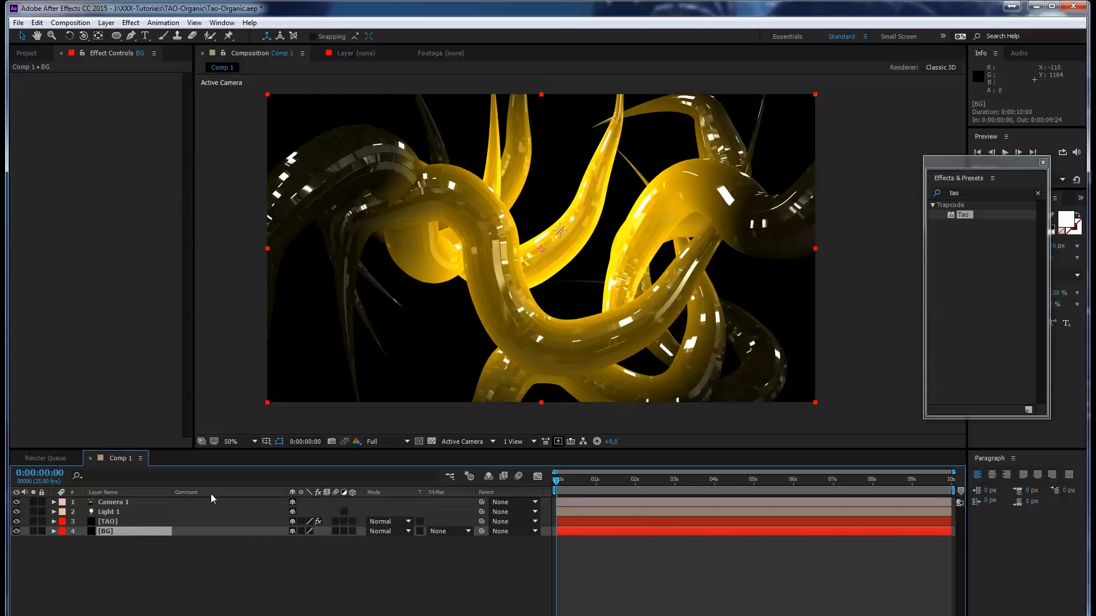
drag(967, 192, 882, 199)
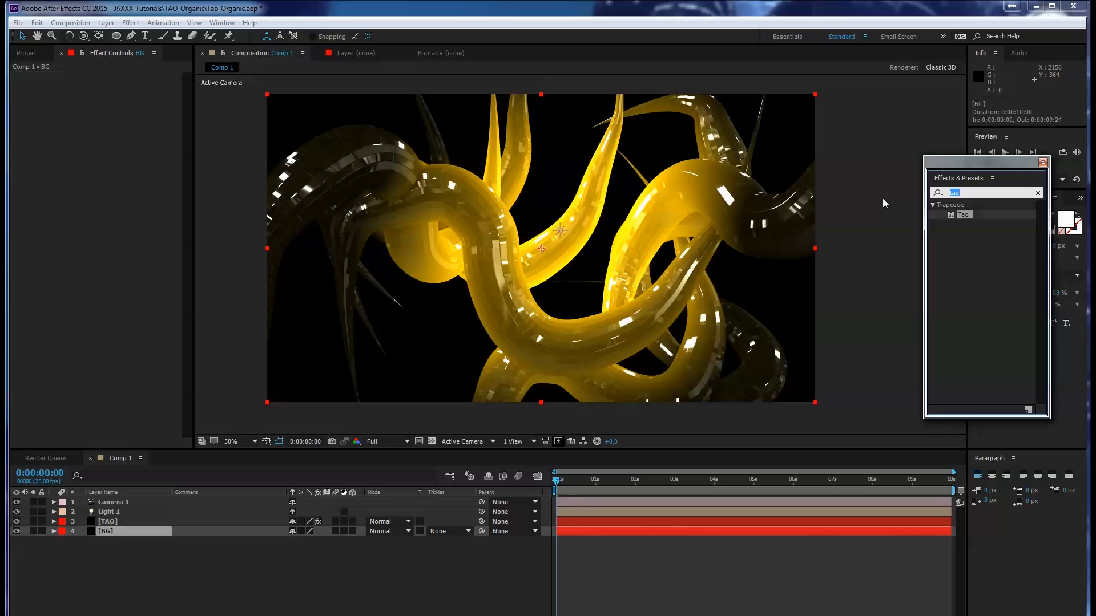
text(4-c)
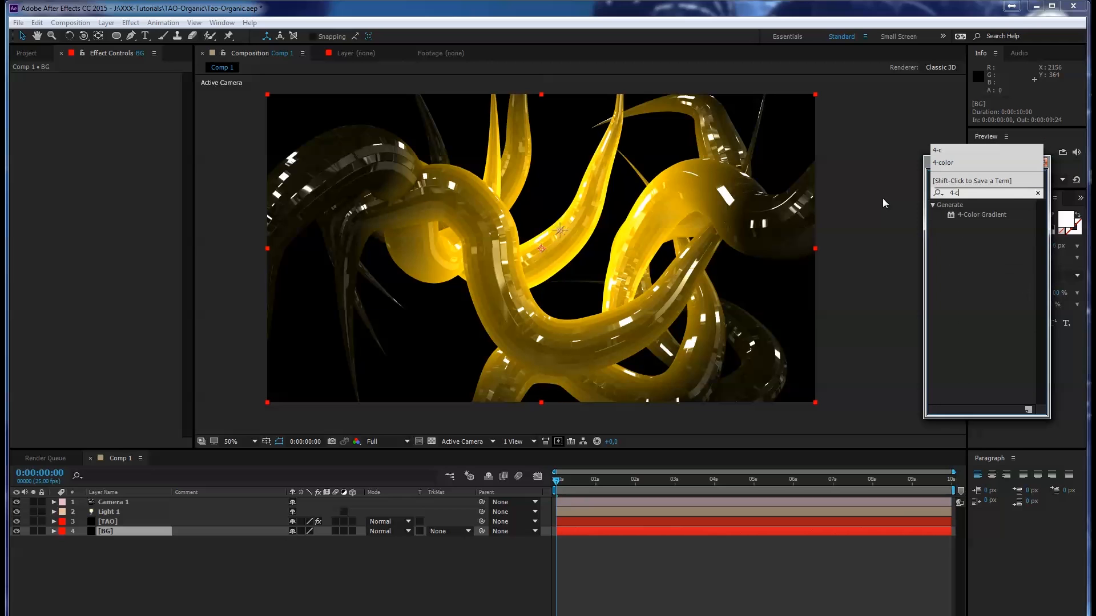
double_click(1000, 215)
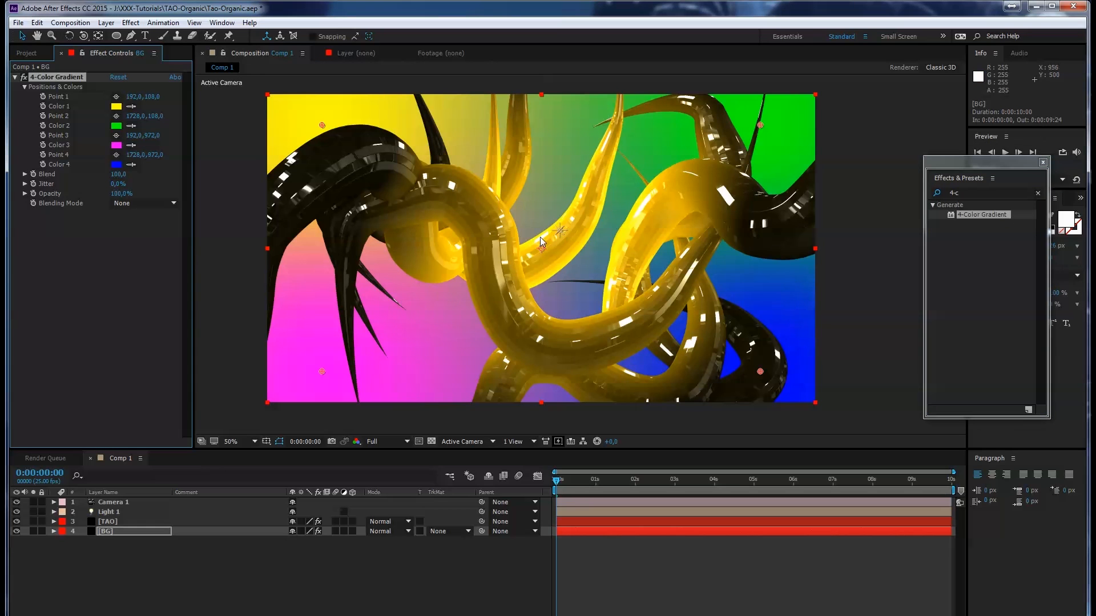
- Set the gradient's Color 2 to black (000000) and sample the same black for Color 3
click(117, 126)
drag(612, 525, 591, 550)
click(860, 388)
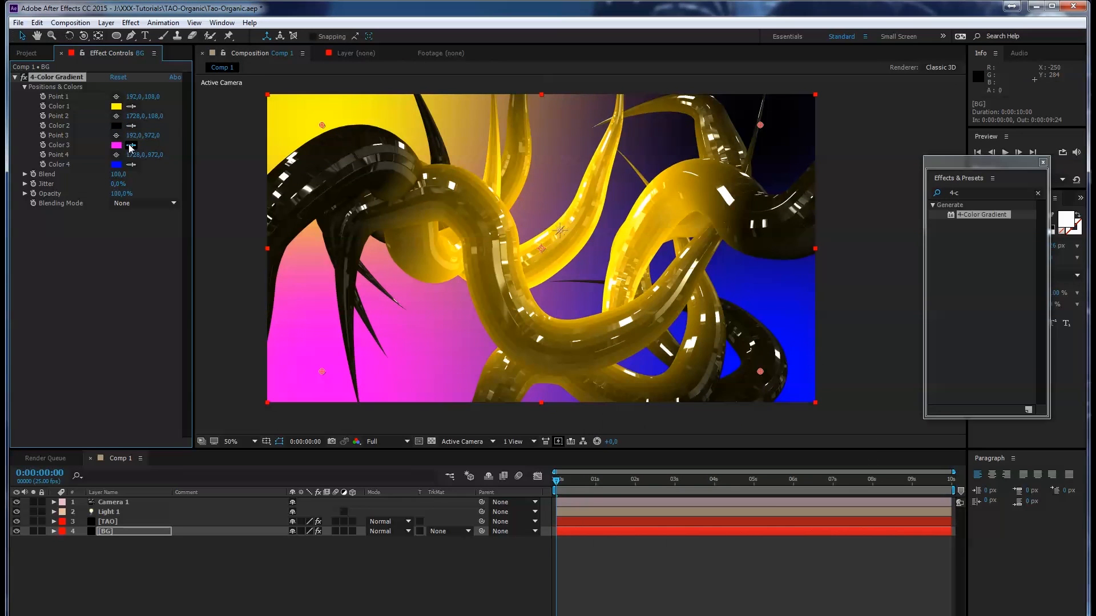
click(118, 125)
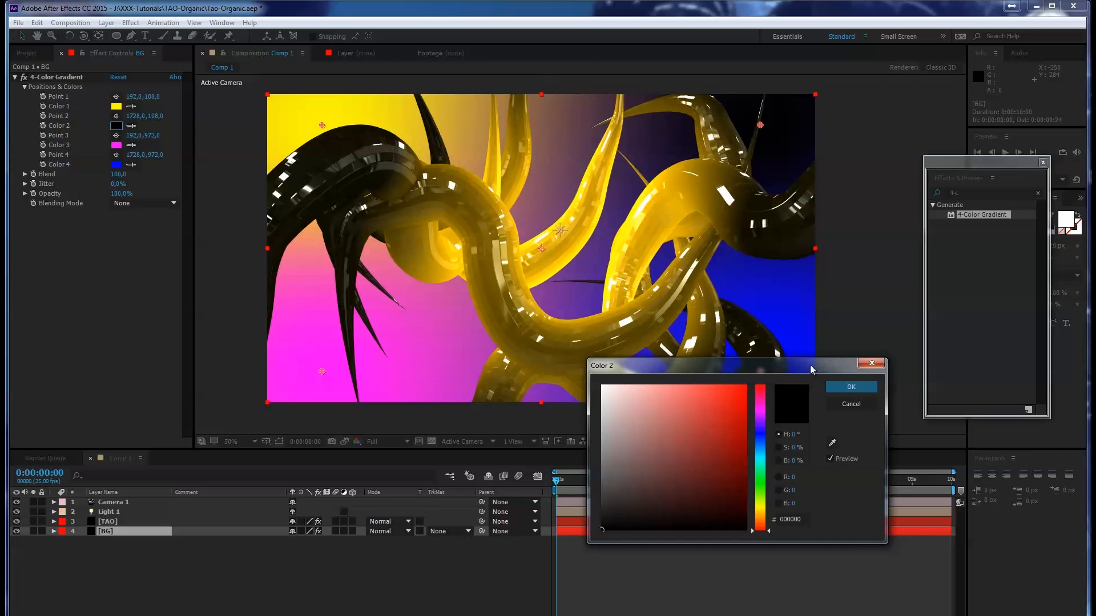
click(849, 388)
click(131, 144)
click(120, 125)
- Set the gradient's Color 4 to a dark gold (A27F04) sampled from the tubes, and match Color 1 to it
click(131, 165)
click(117, 106)
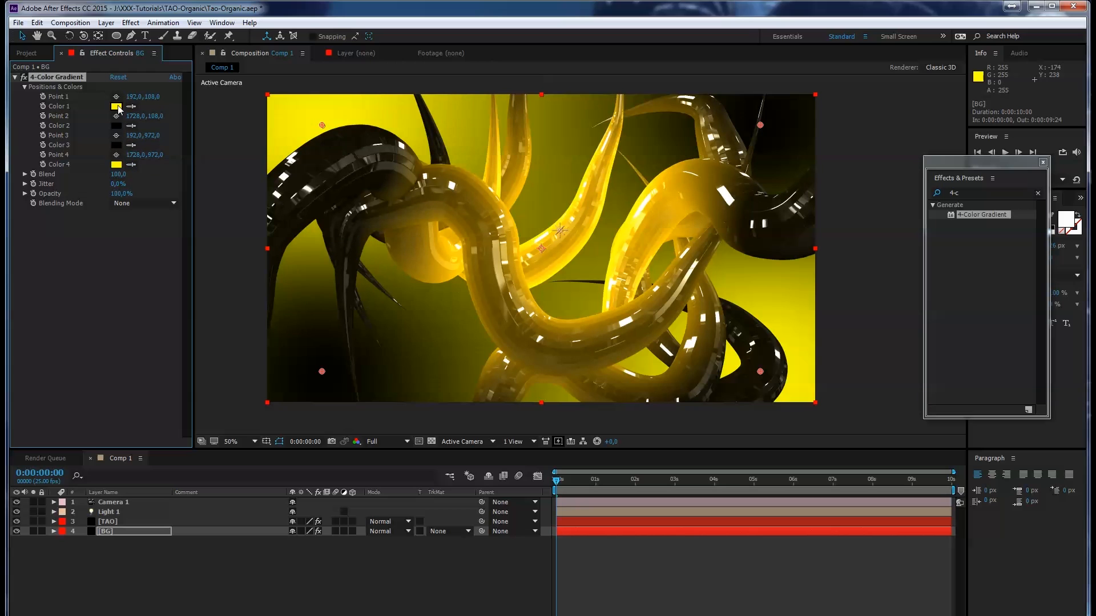
click(116, 165)
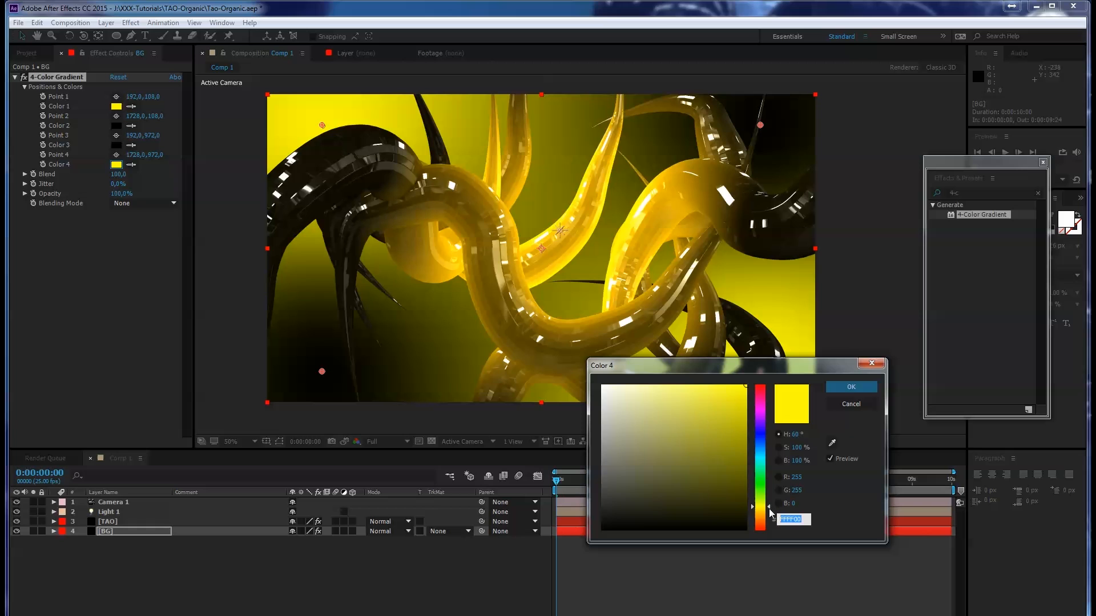
drag(769, 508, 770, 512)
click(832, 443)
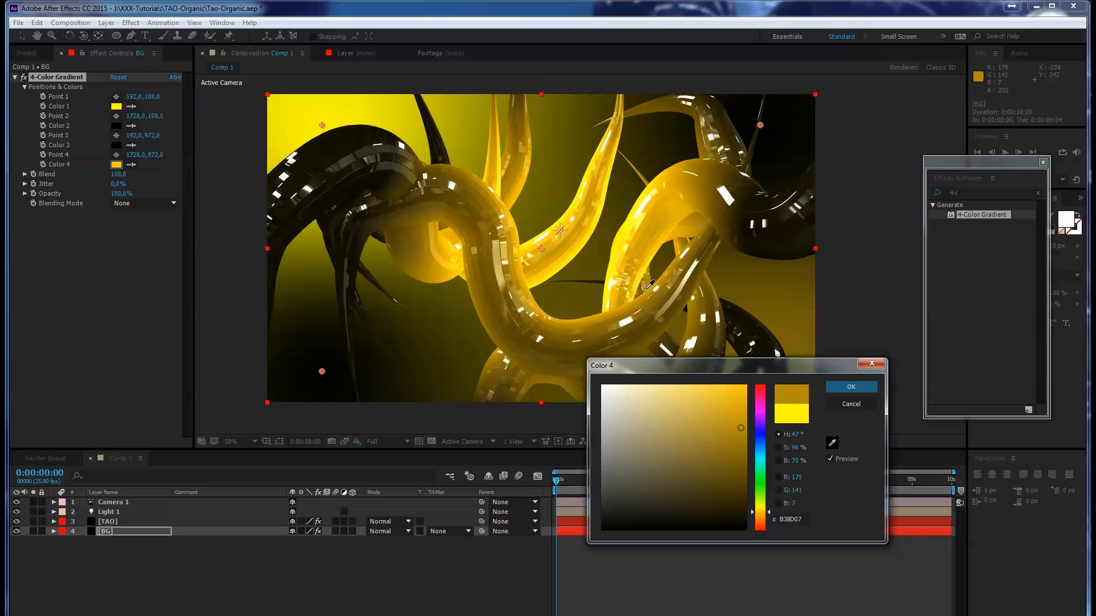
click(697, 171)
click(849, 387)
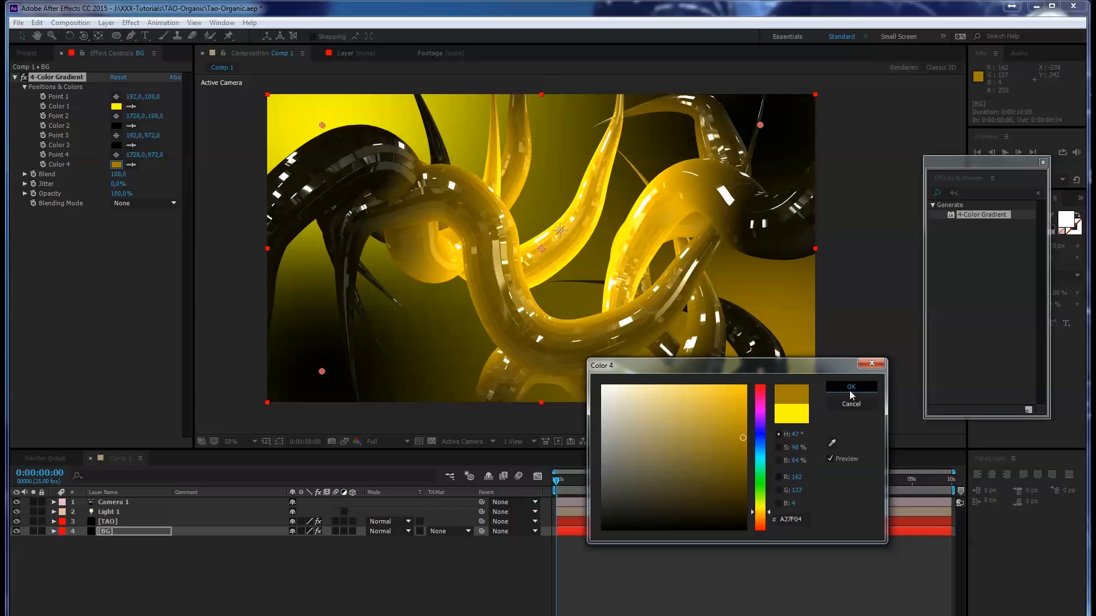
click(132, 106)
click(116, 164)
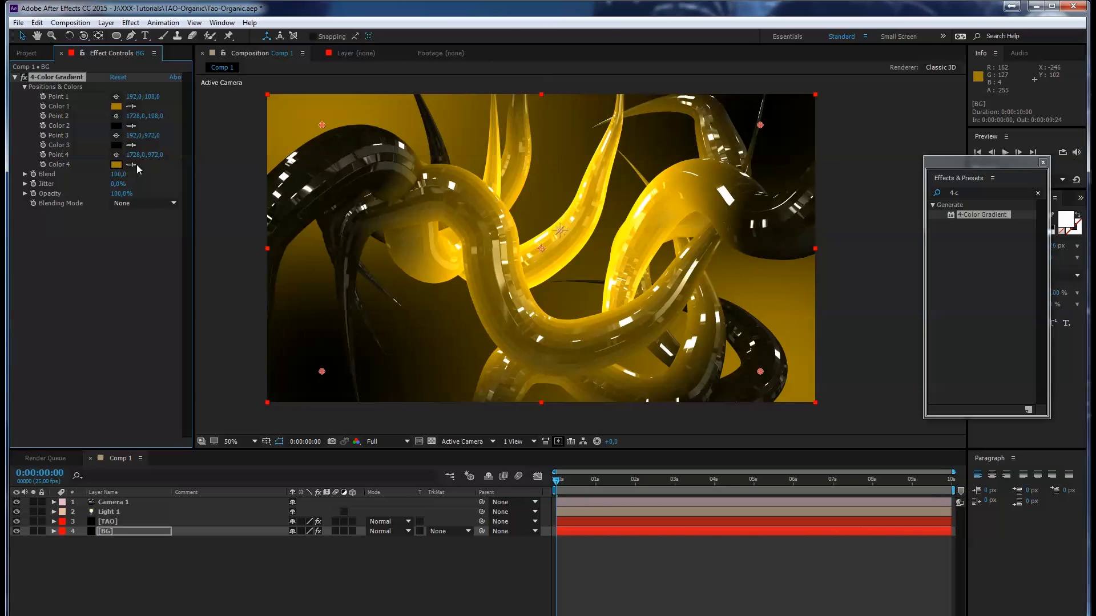
- Move the gradient's Point 1 to about 42, 32 and Point 4 to about 1936, 1034 in the composition
drag(321, 122, 278, 100)
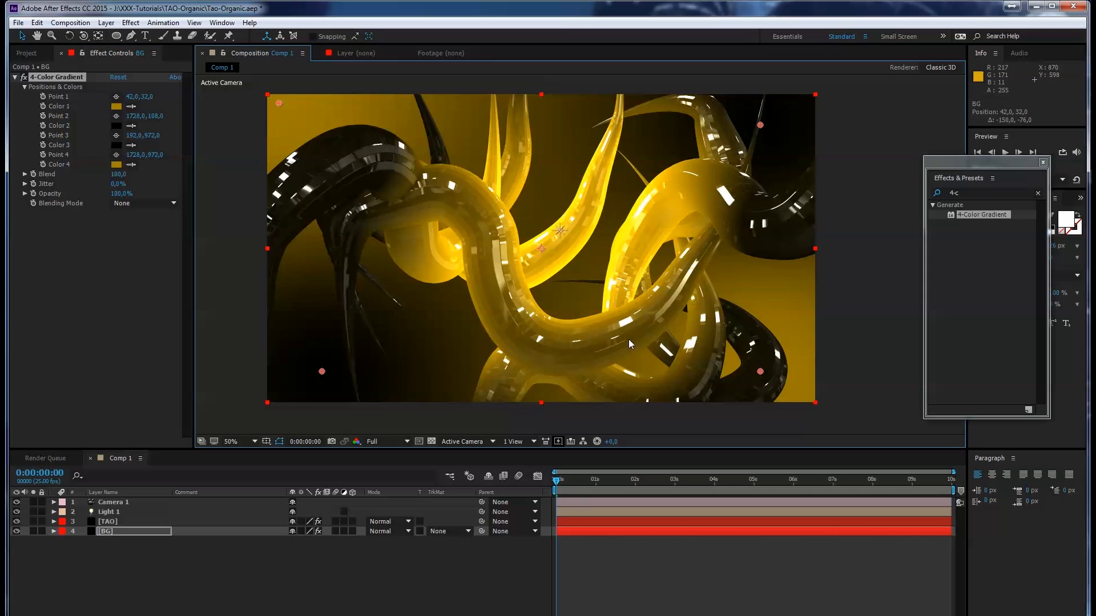
drag(815, 402, 841, 413)
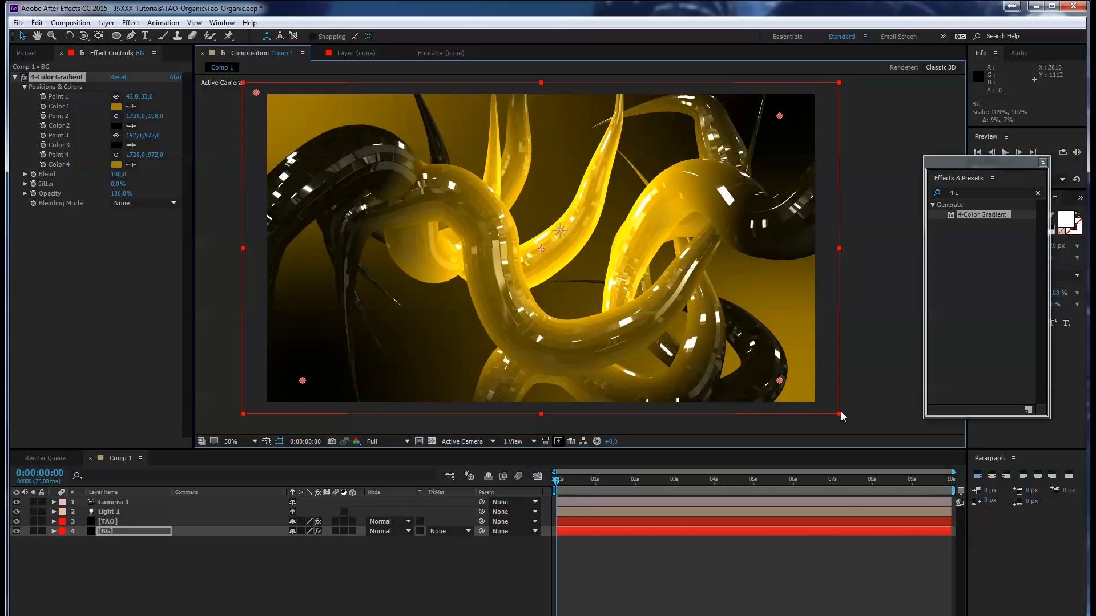
key(ctrl+z)
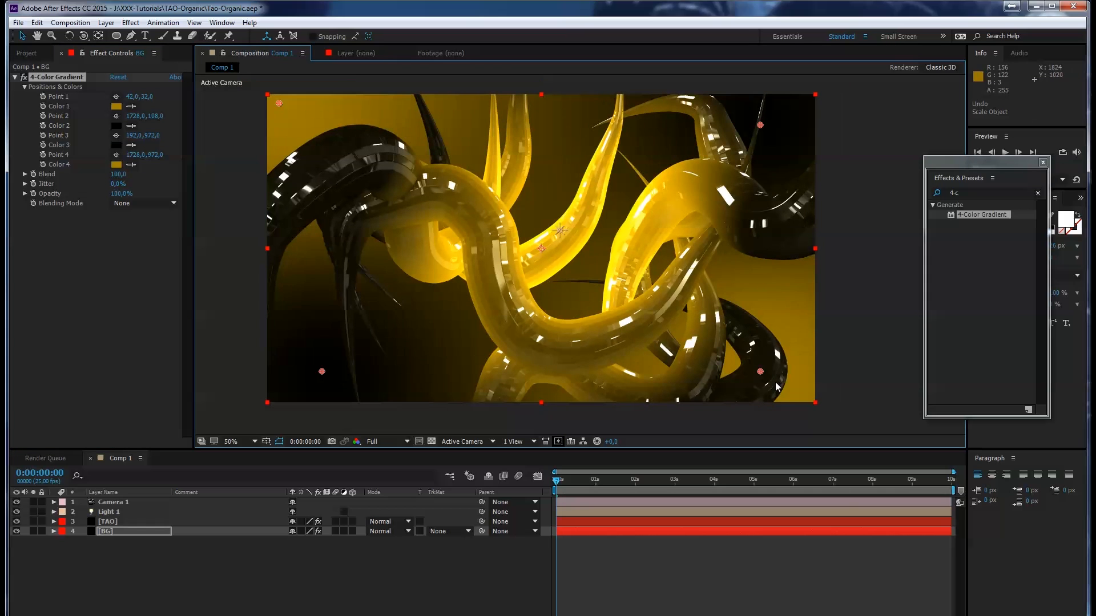
drag(760, 372, 819, 389)
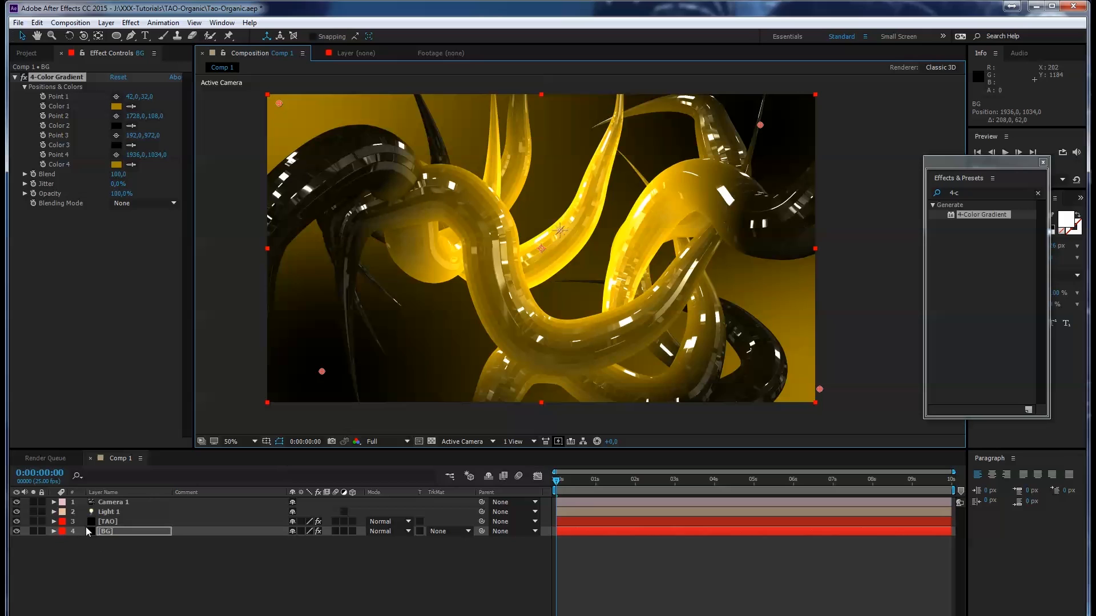
- On the TAO layer, try 64 Sides in Tao's Segment settings, and raise Sides to 128
click(102, 522)
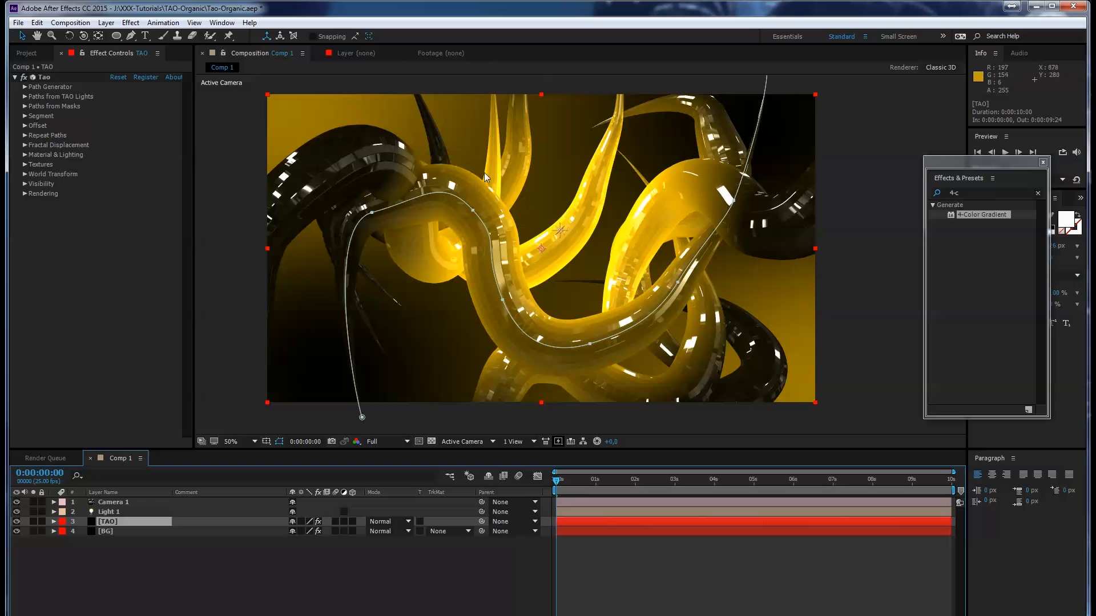
click(25, 116)
click(114, 145)
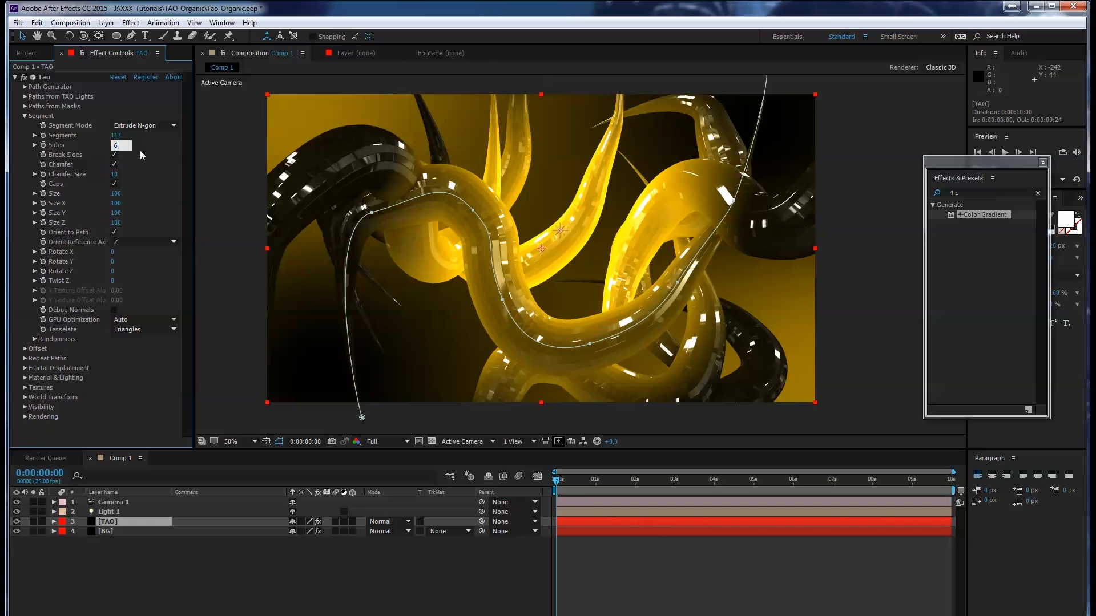
key(Tab)
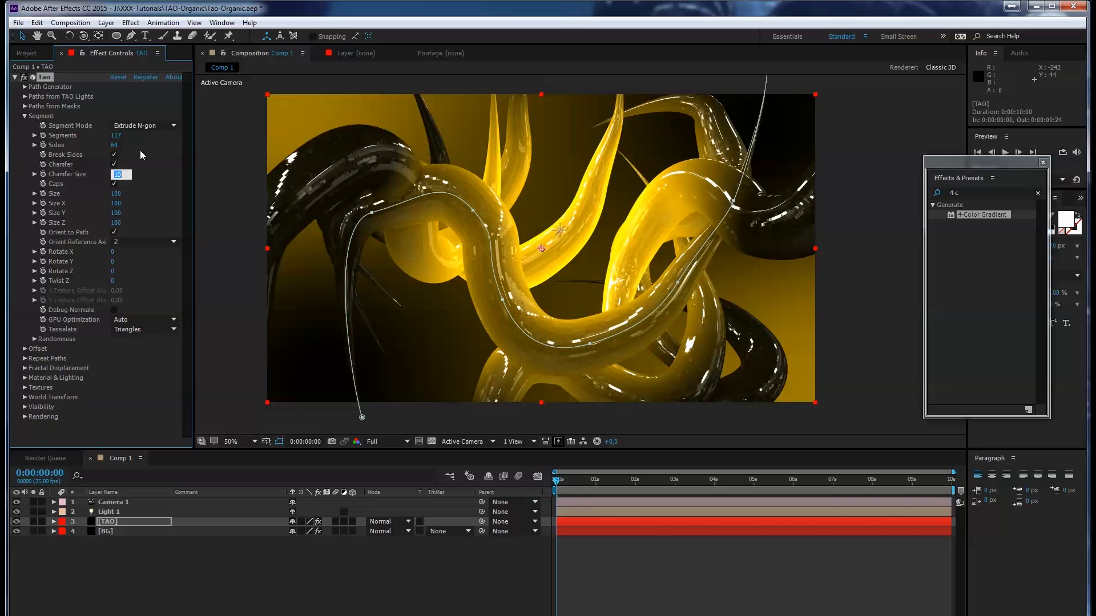
click(118, 146)
text(125)
text(28)
key(Return)
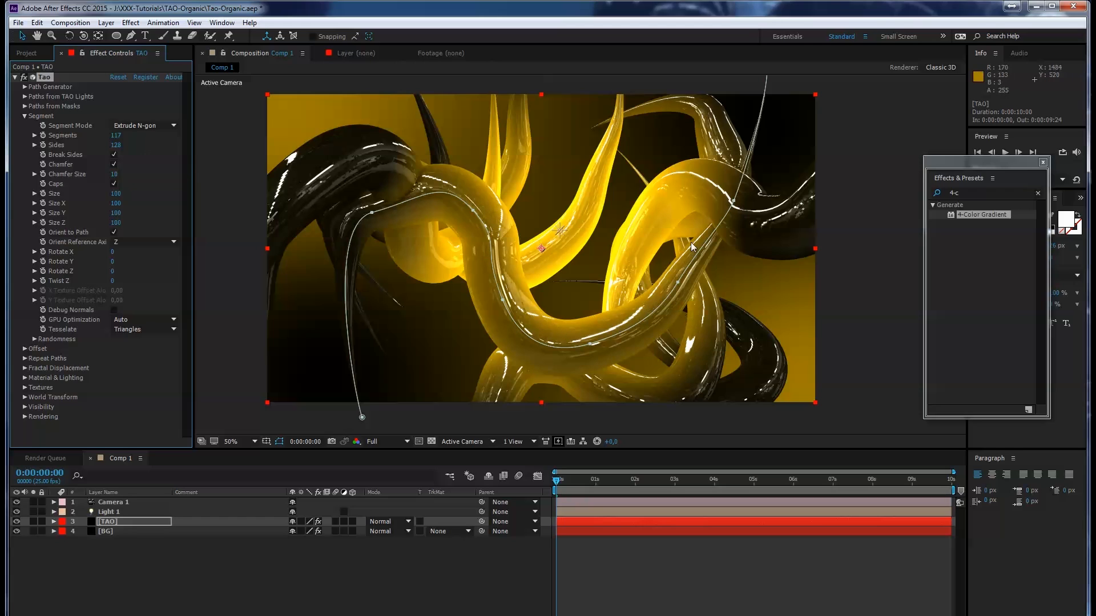
- Set Tao's number of Segments to 250
click(116, 136)
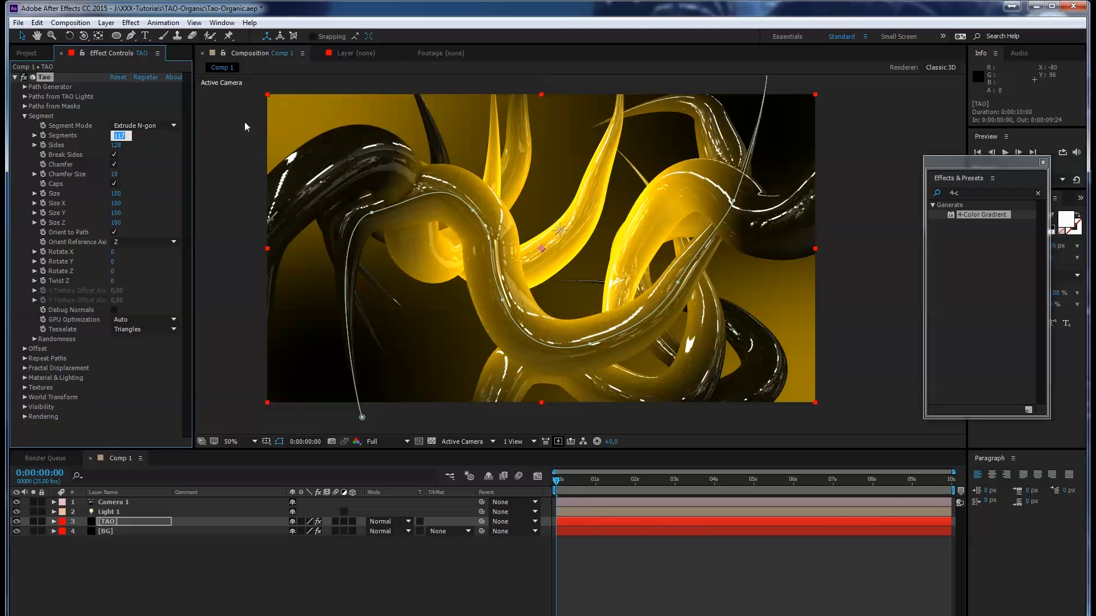
text(250)
key(Tab)
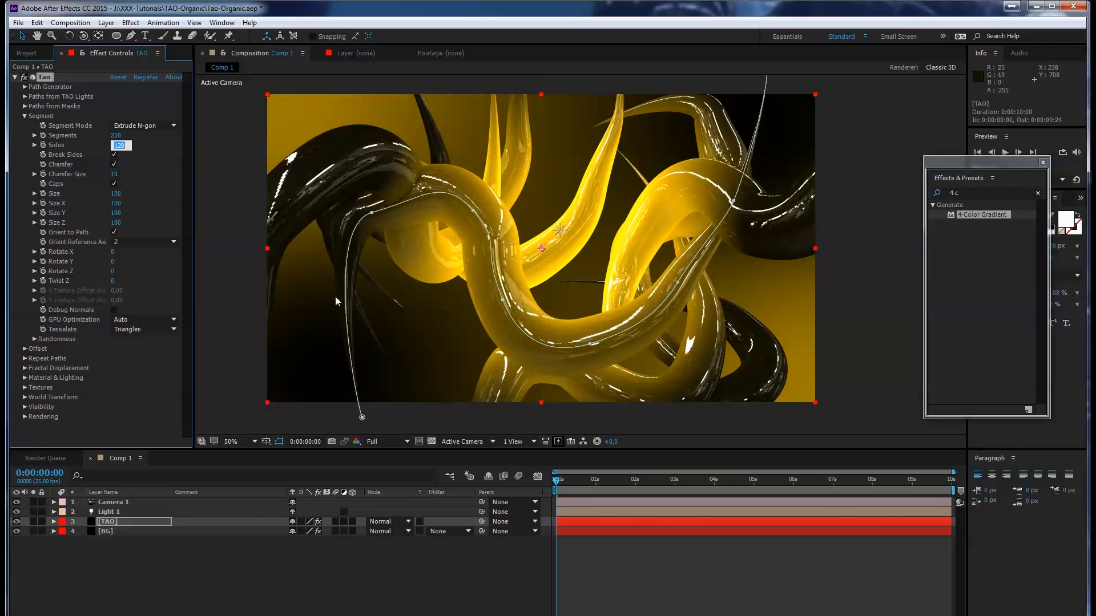
- Add a new adjustment layer above Camera 1
click(132, 503)
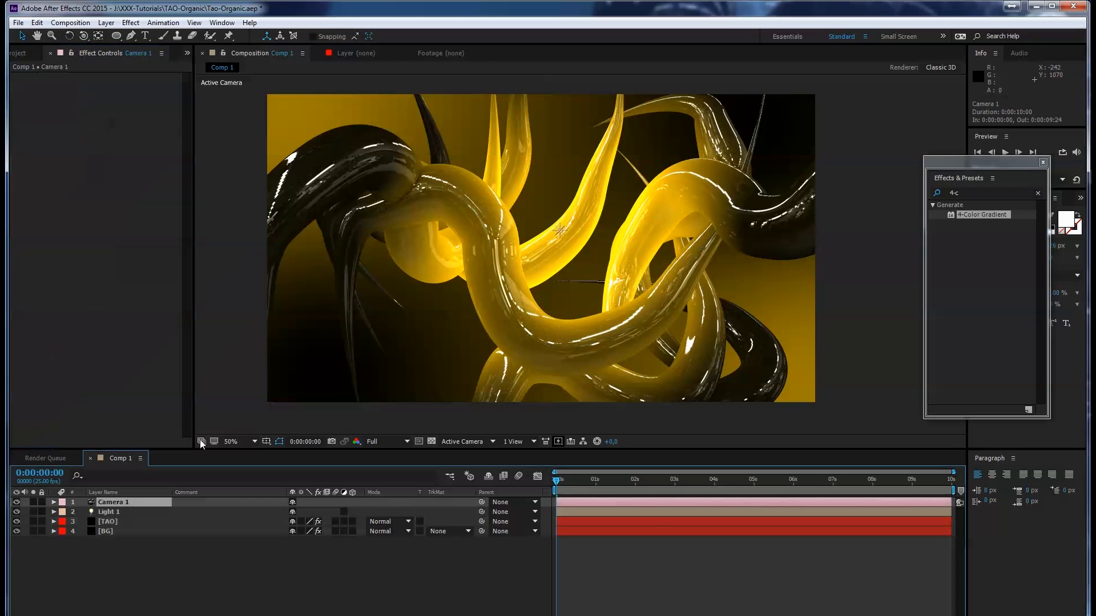
click(70, 23)
mouse_move(108, 26)
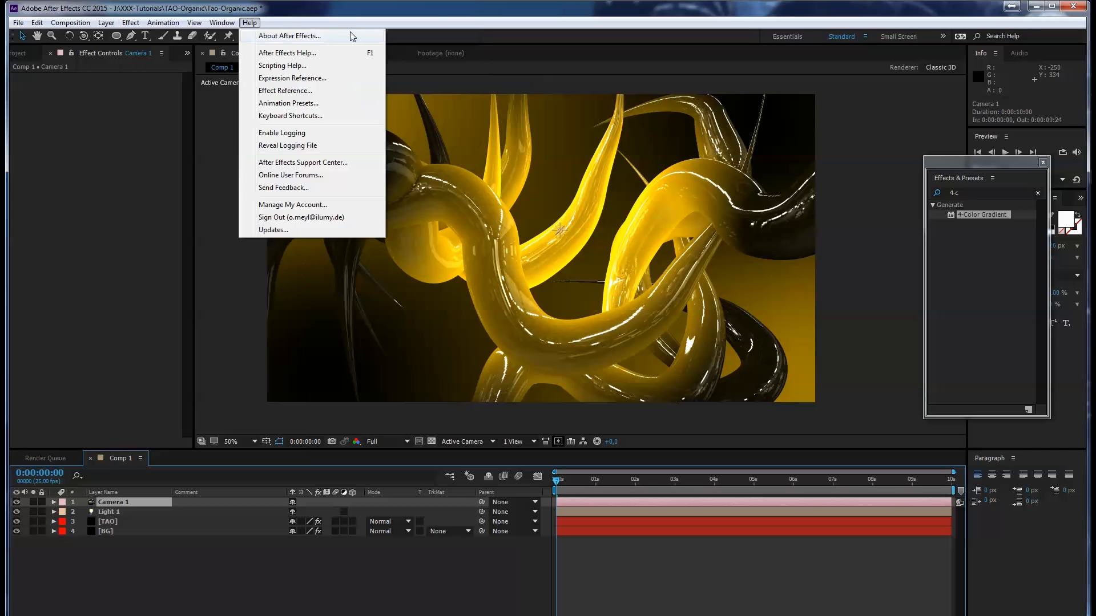
mouse_move(288, 39)
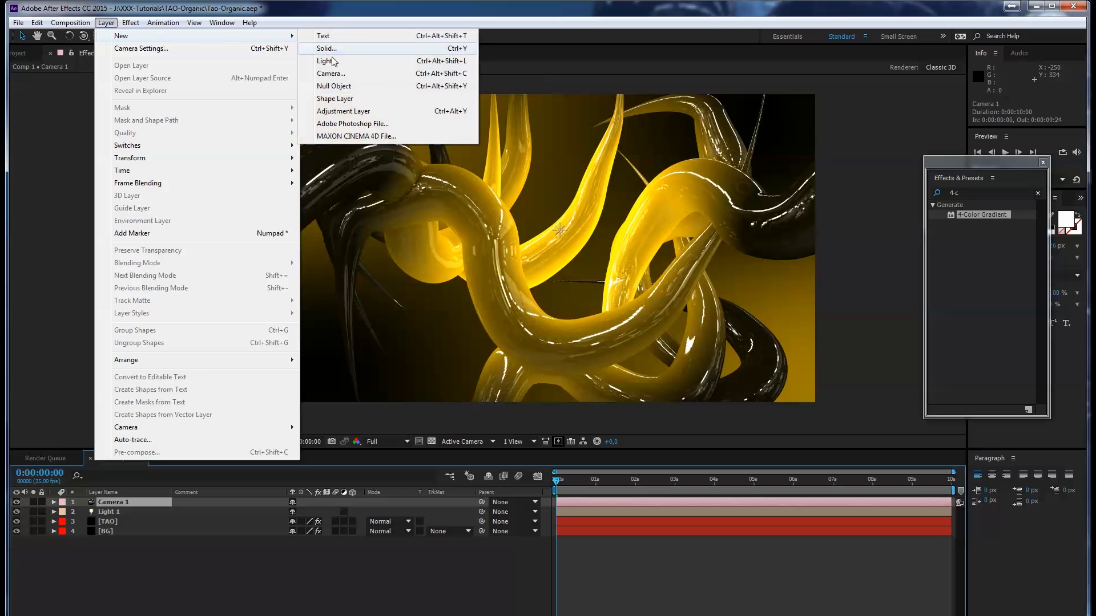
click(345, 111)
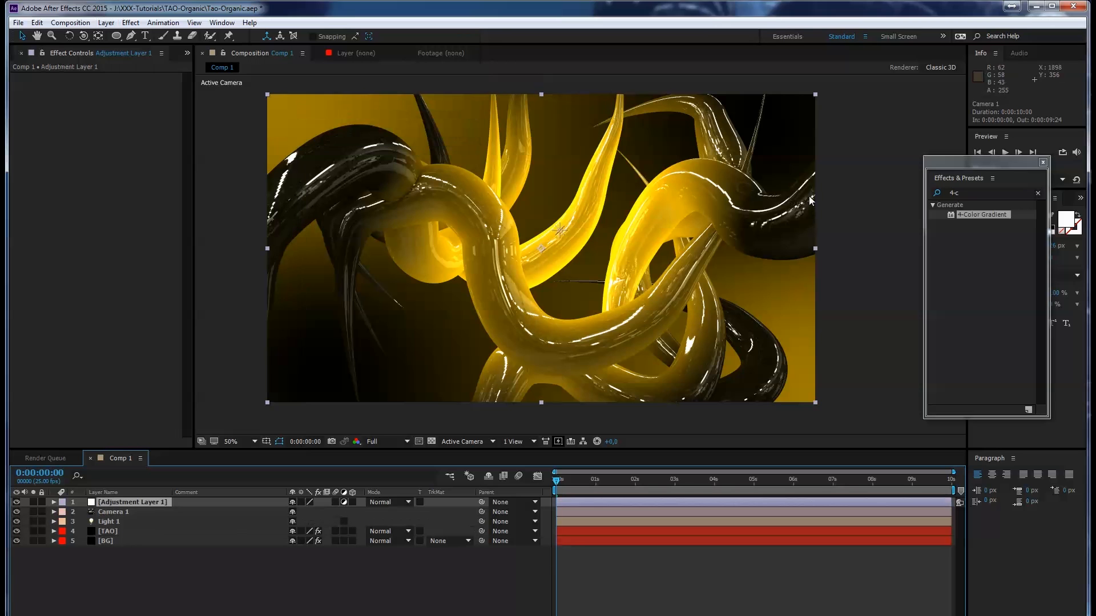
- Rename the adjustment layer to "shine" and return to the Comp 1 view
double_click(118, 504)
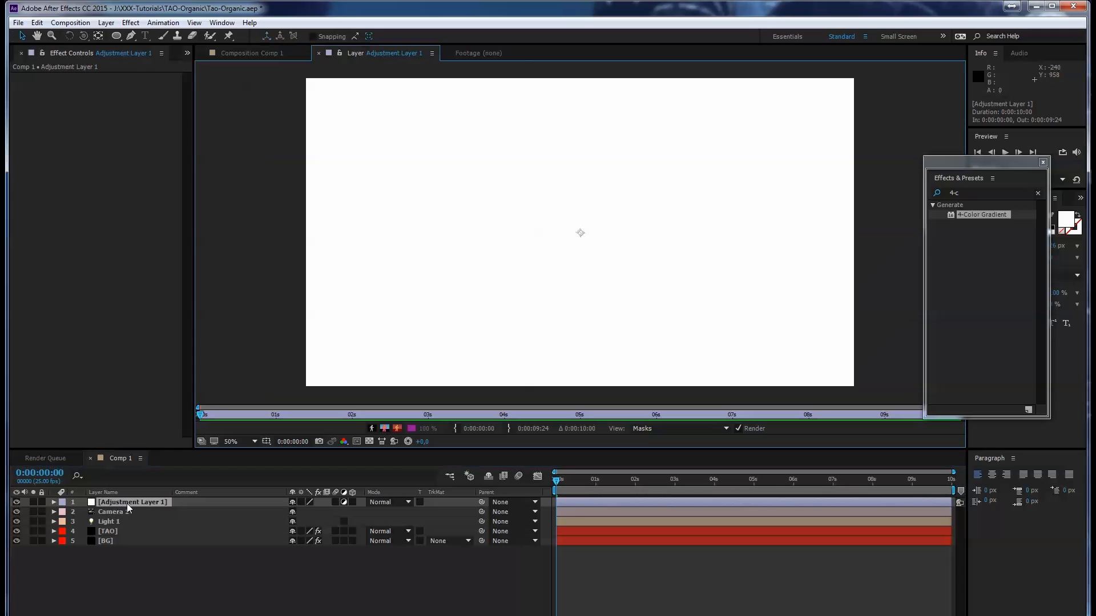
key(Return)
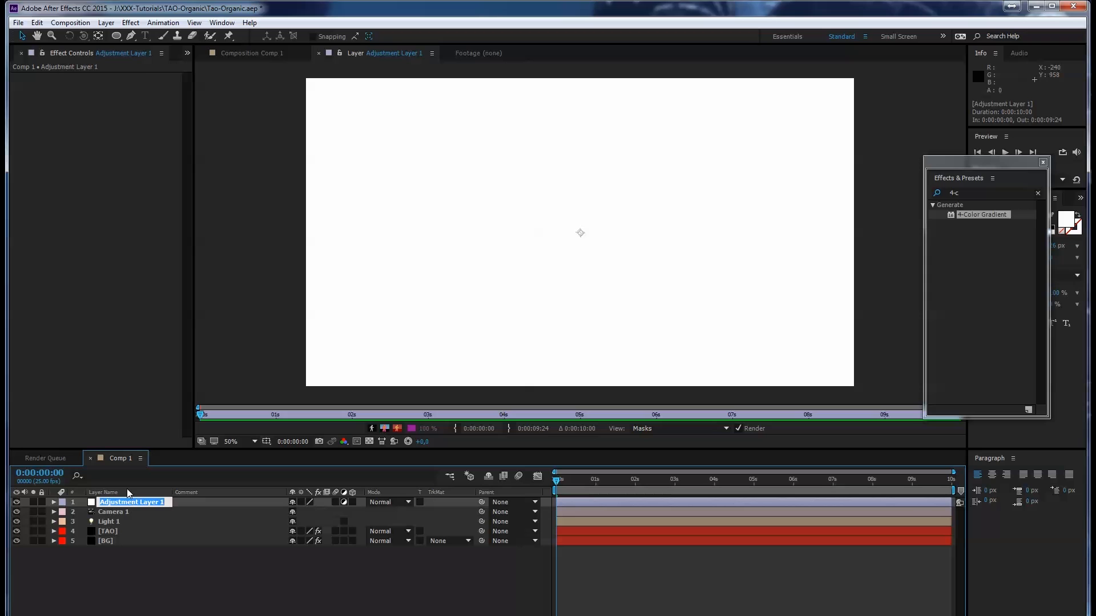
text(shine)
click(124, 588)
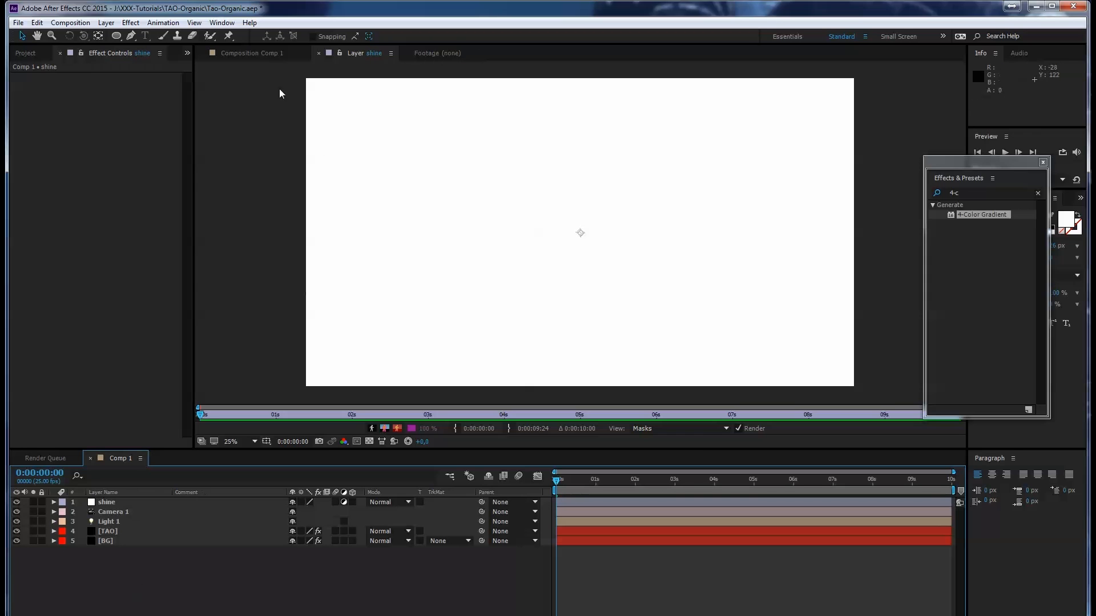
scroll(279, 88, down, 4)
click(250, 53)
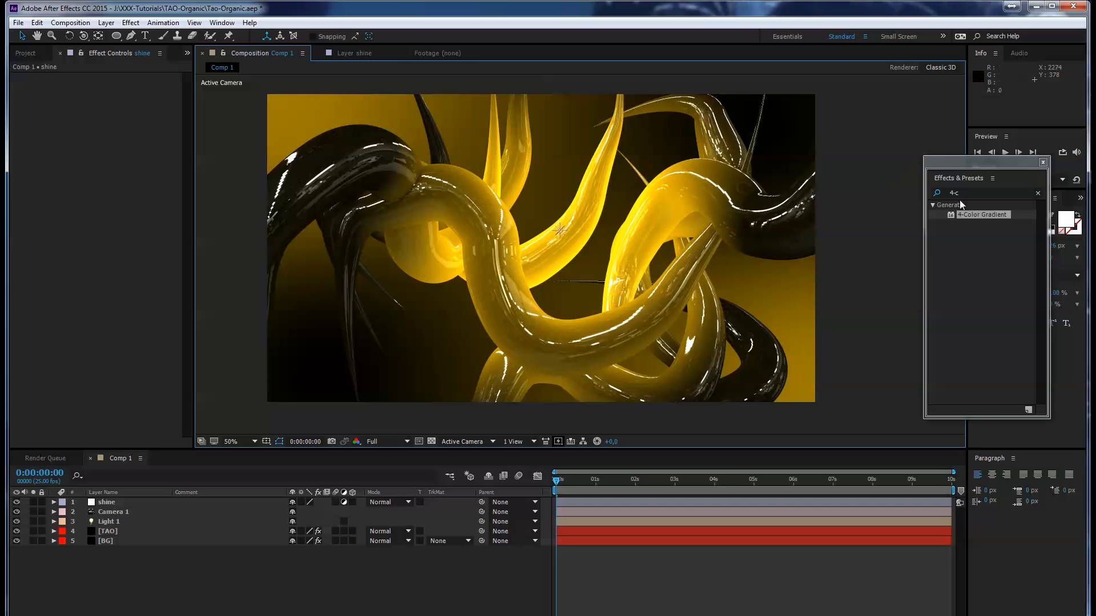
- Find the Trapcode Shine effect and apply it to the shine adjustment layer
drag(962, 193, 915, 192)
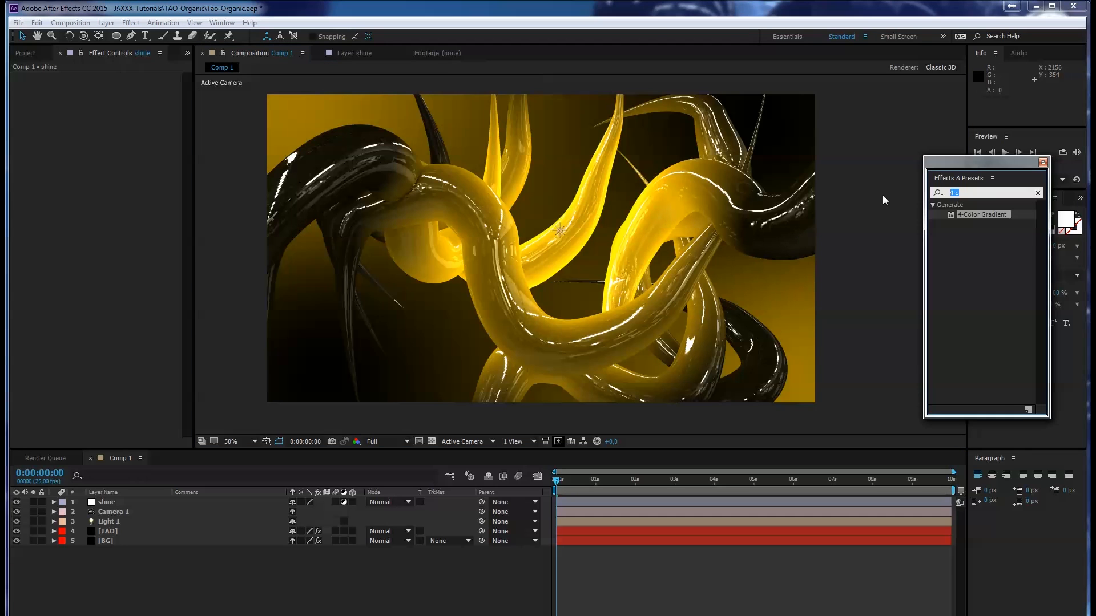
text(shin)
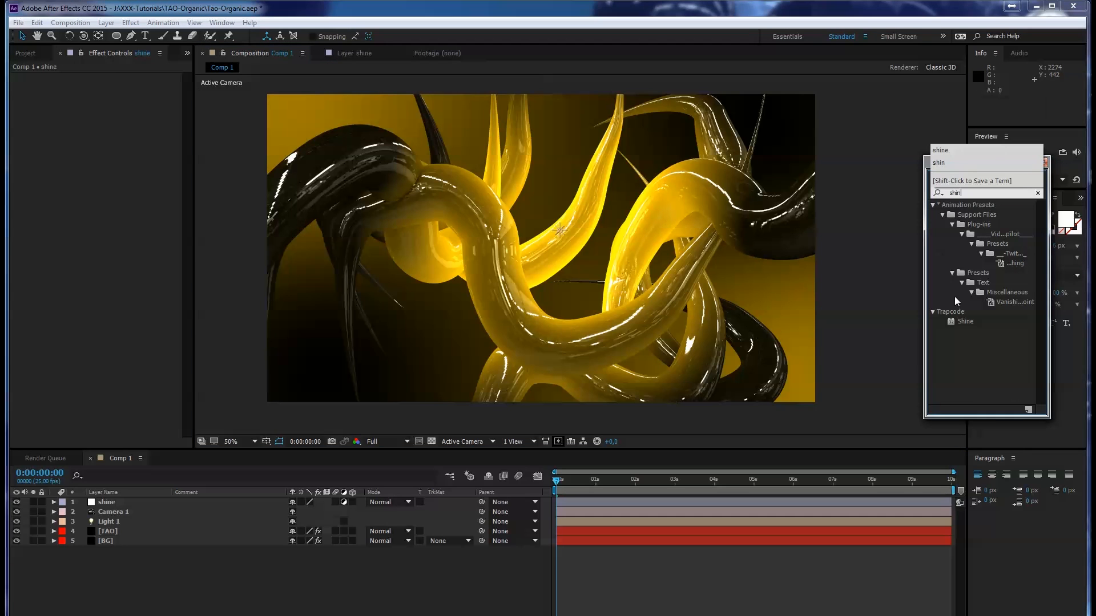
click(964, 321)
drag(967, 321, 120, 505)
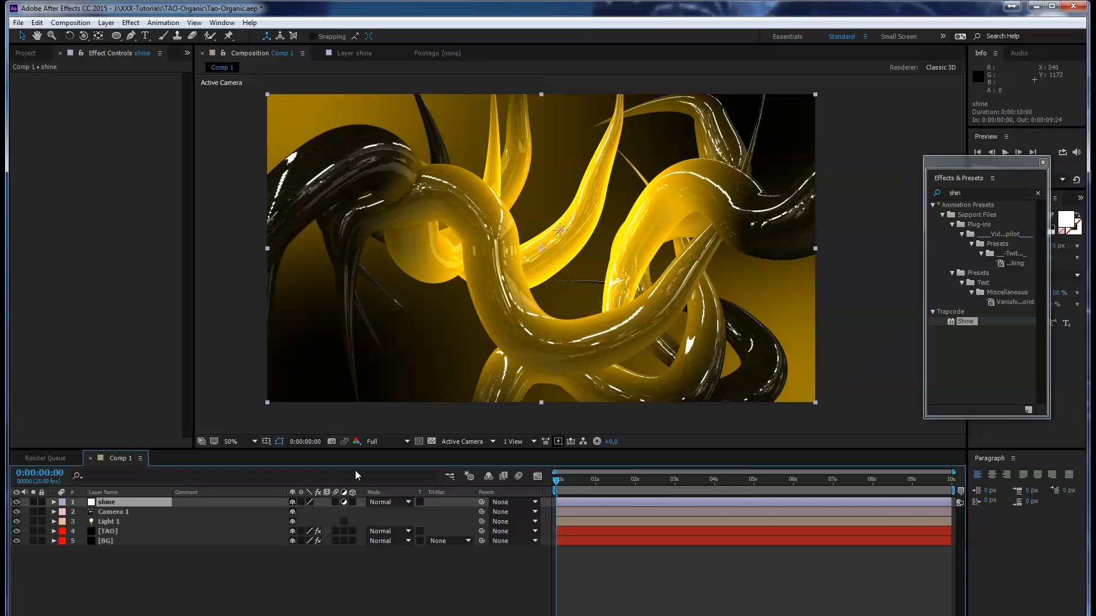
double_click(965, 322)
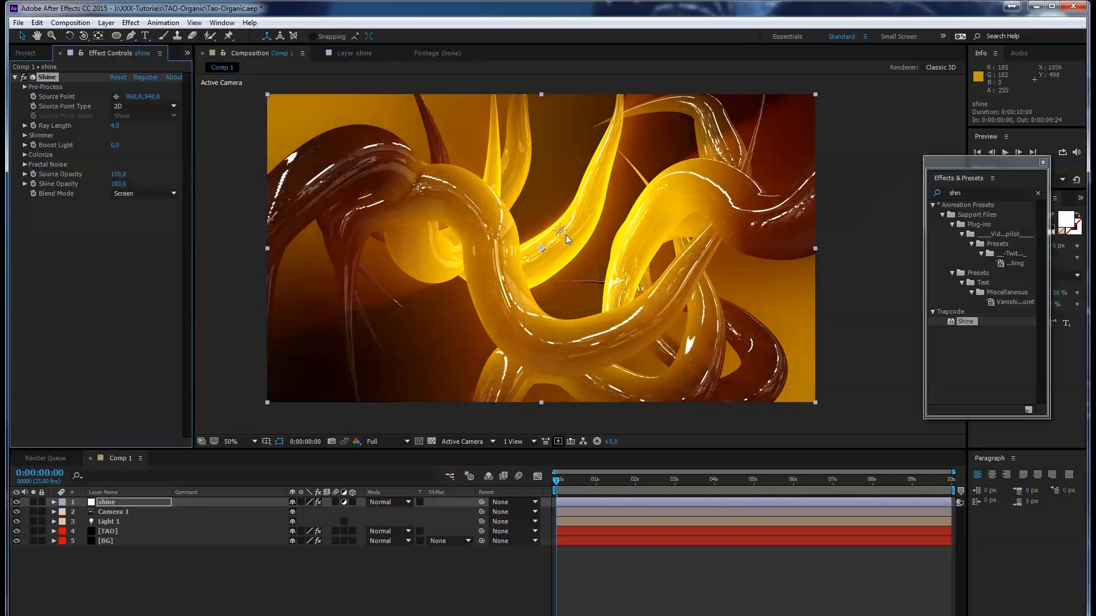
- Move Light 1 to about 933.5, 487.2, 445.3, near the centre of the composition
drag(556, 231, 531, 239)
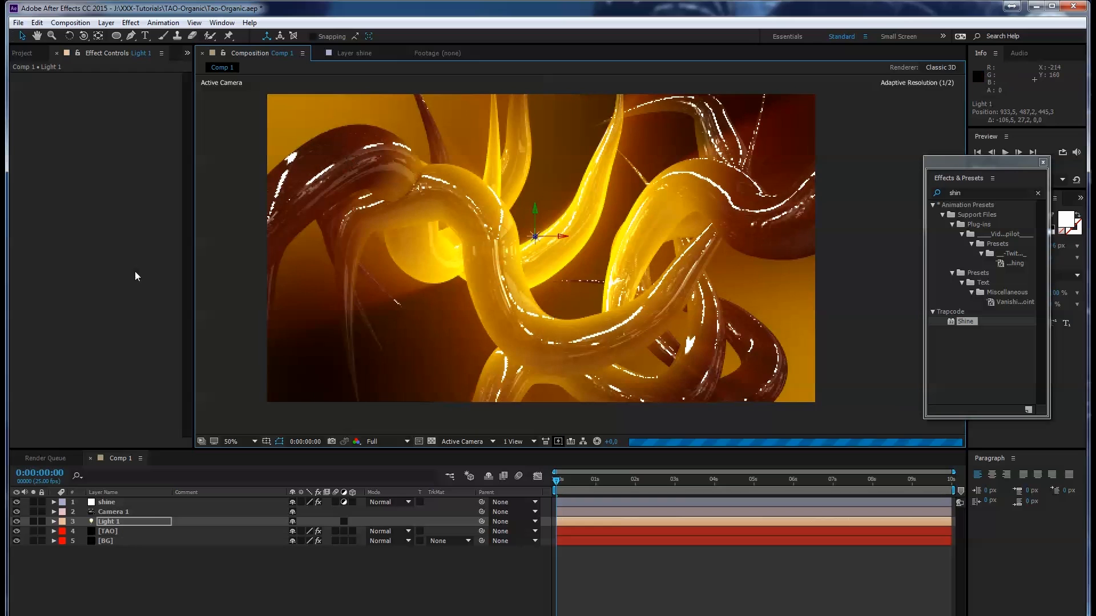
- On the shine layer, set the Shine effect's Colorize to Fire, Ray Length to 6.6 and Boost Light to 0.7
click(121, 519)
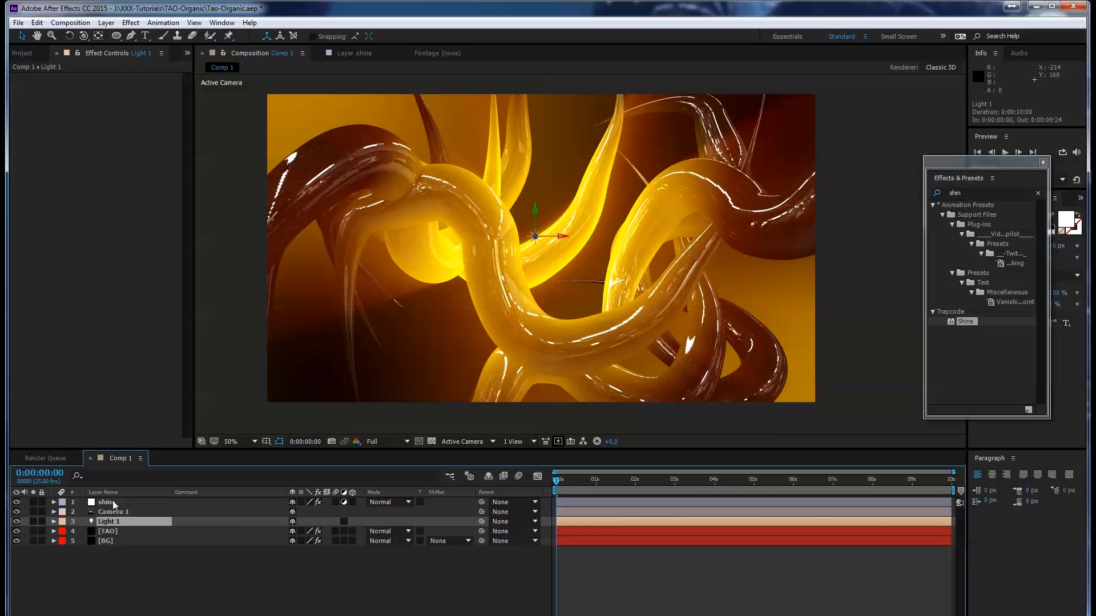
click(118, 497)
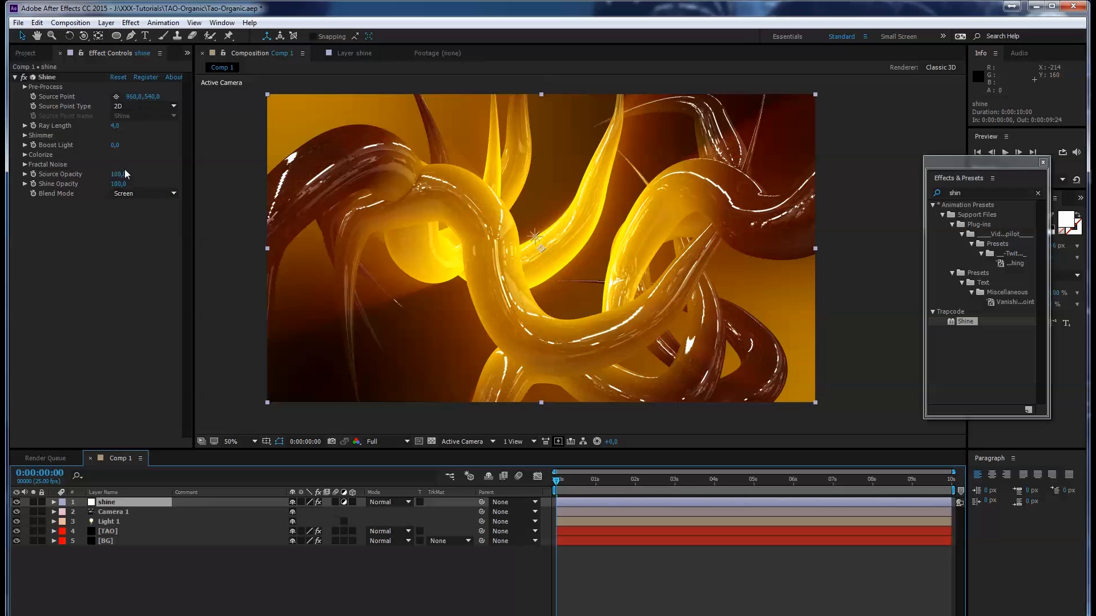
click(23, 155)
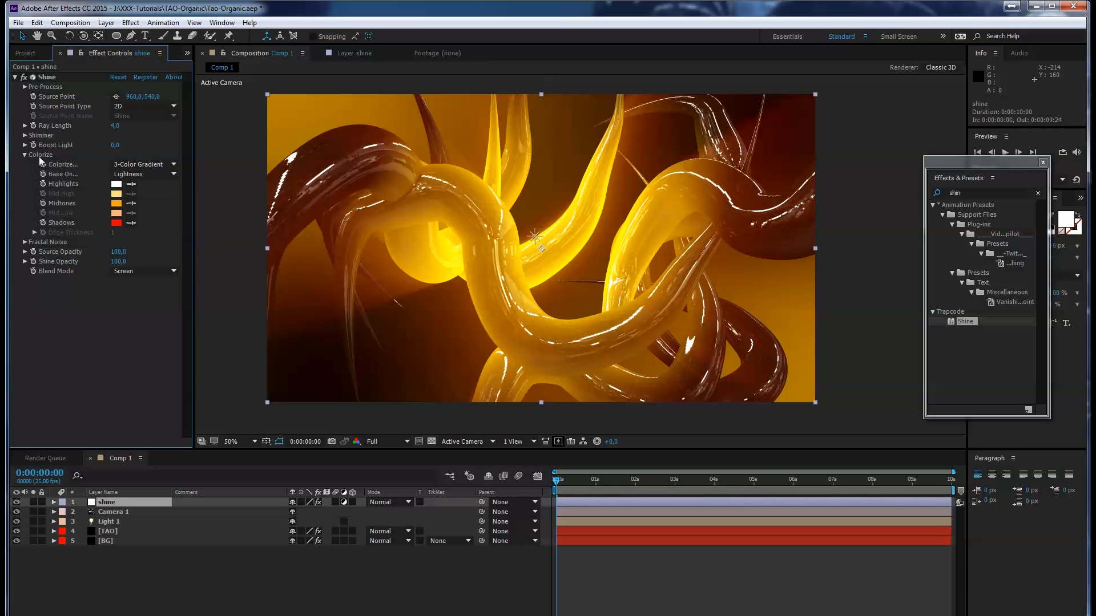
click(153, 164)
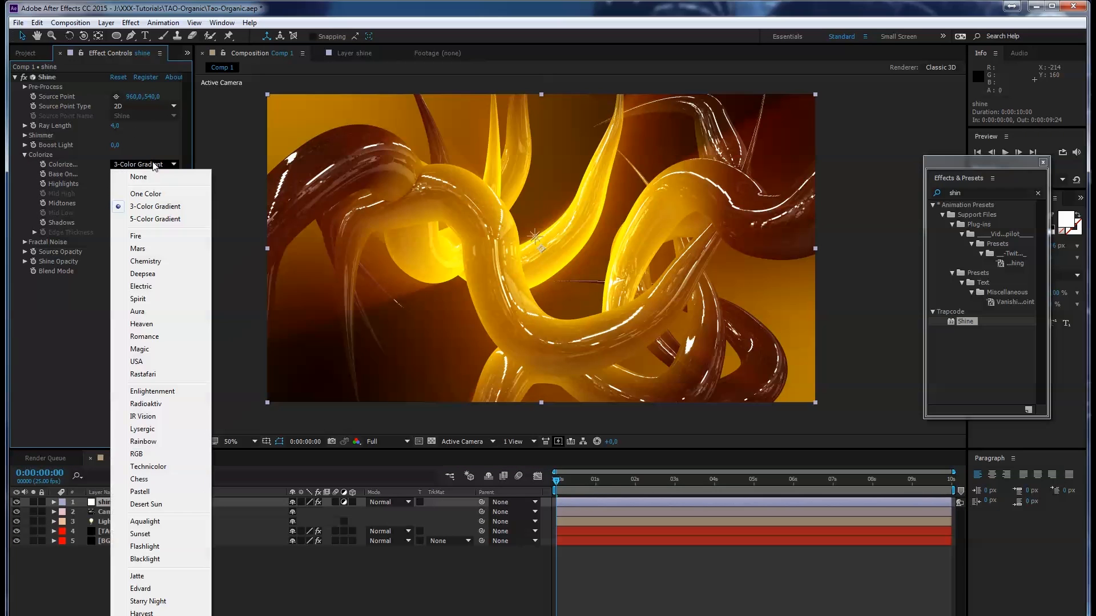
click(153, 237)
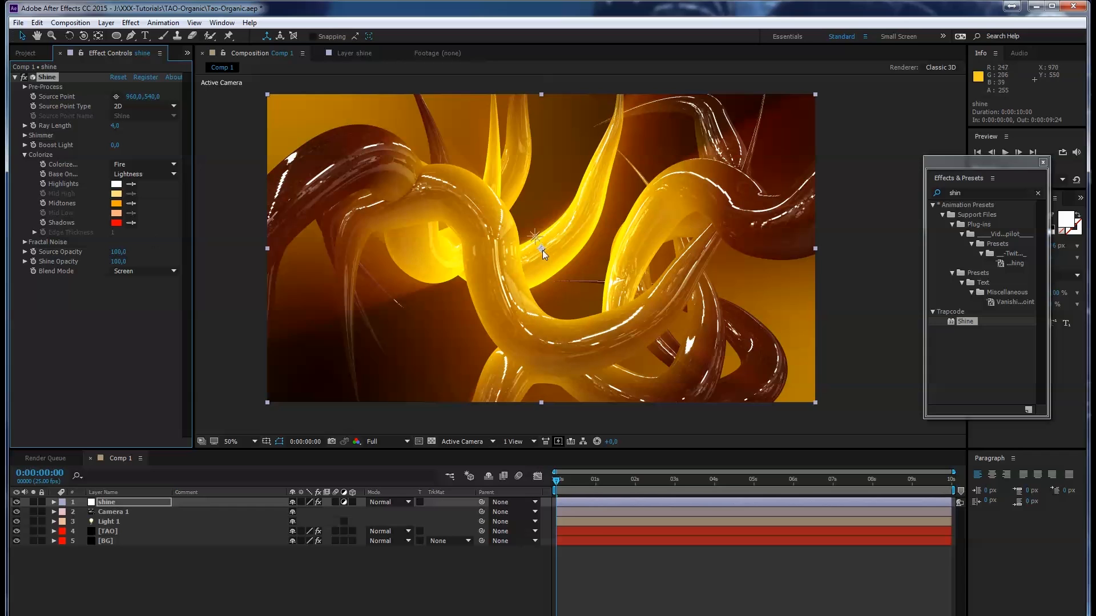
mouse_move(113, 127)
mouse_down()
mouse_move(129, 128)
mouse_move(120, 145)
mouse_up()
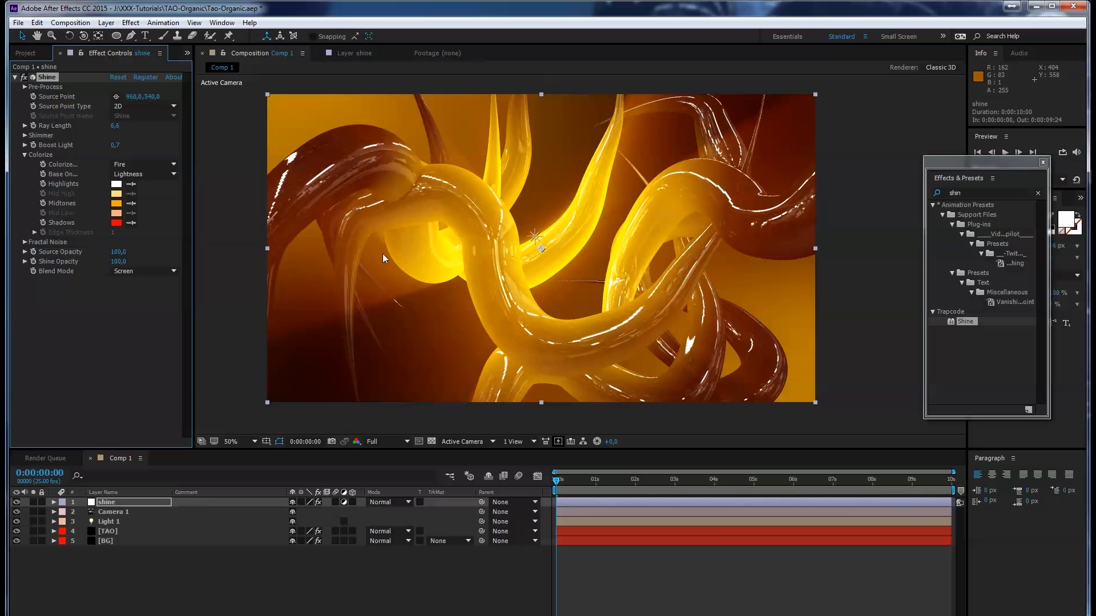
- Track Camera 1 closer to the tubes along Z, to a position of about 960, 540, -1442.7
click(122, 512)
drag(85, 36, 118, 71)
drag(539, 295, 538, 225)
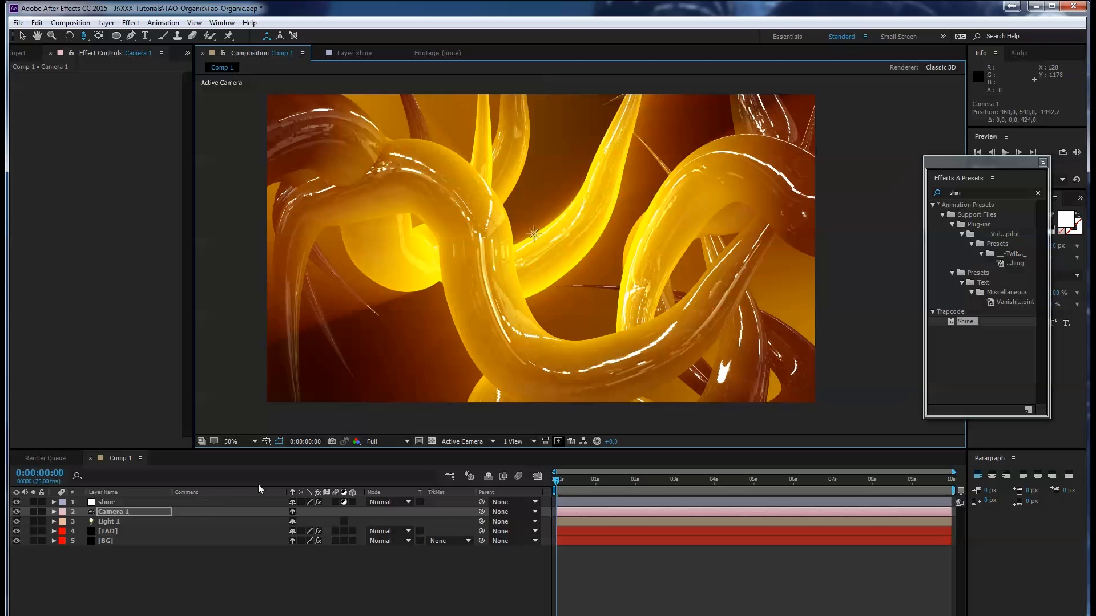
- Set Supersample to 49x in the Tao effect's Rendering settings on the TAO layer
click(112, 531)
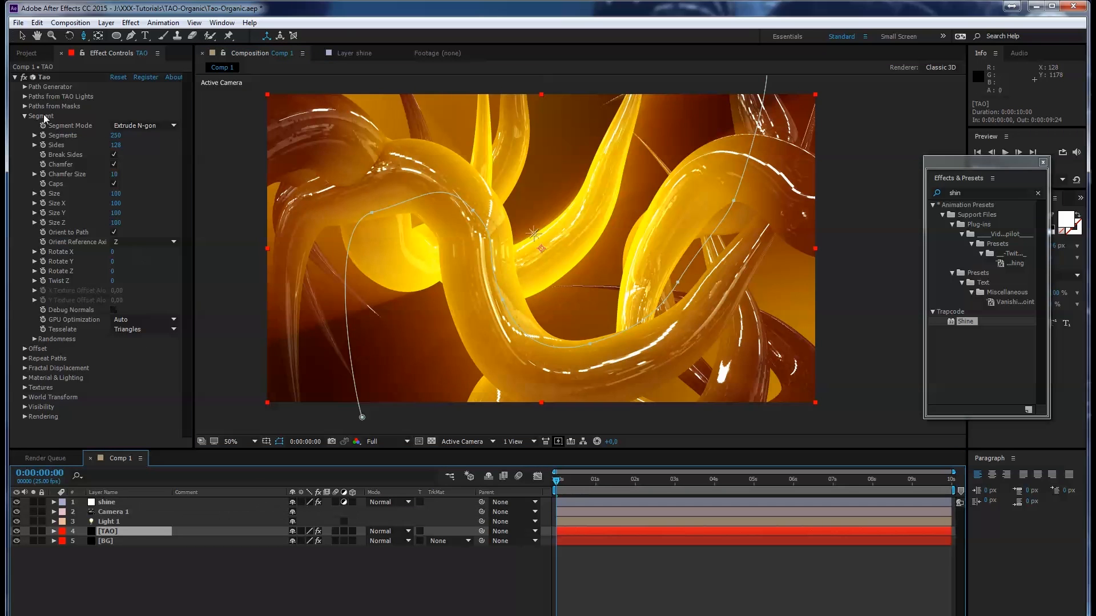
click(24, 116)
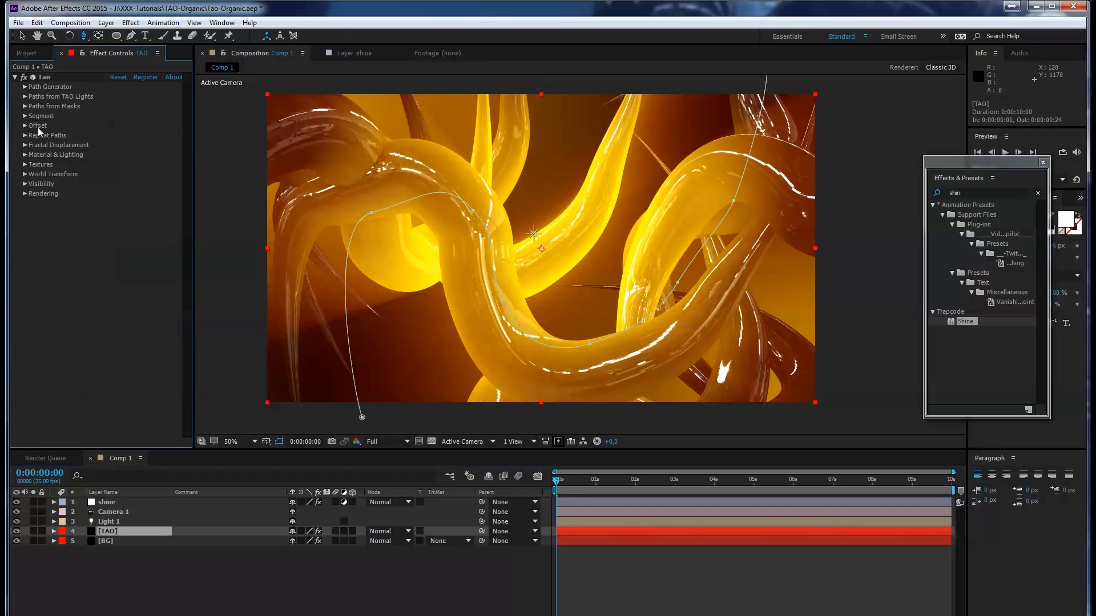
click(25, 193)
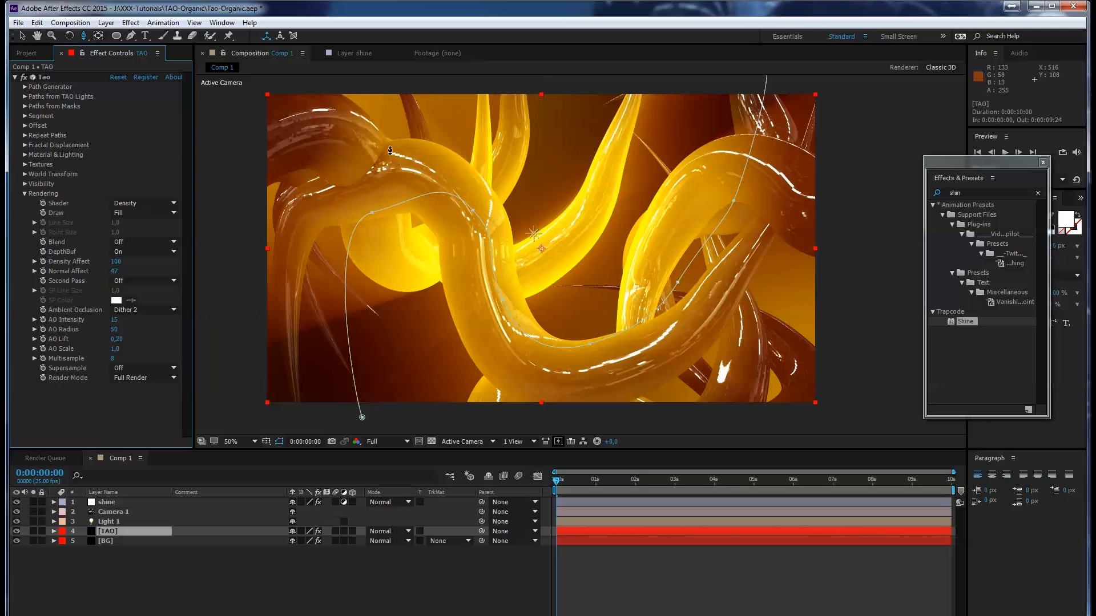
click(140, 369)
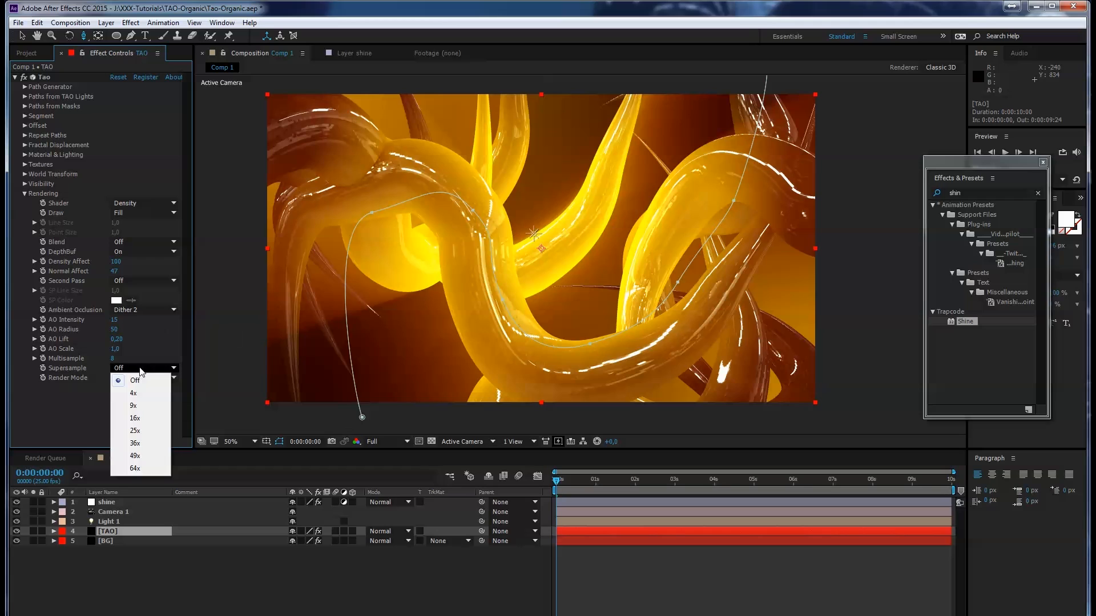
click(140, 461)
click(140, 459)
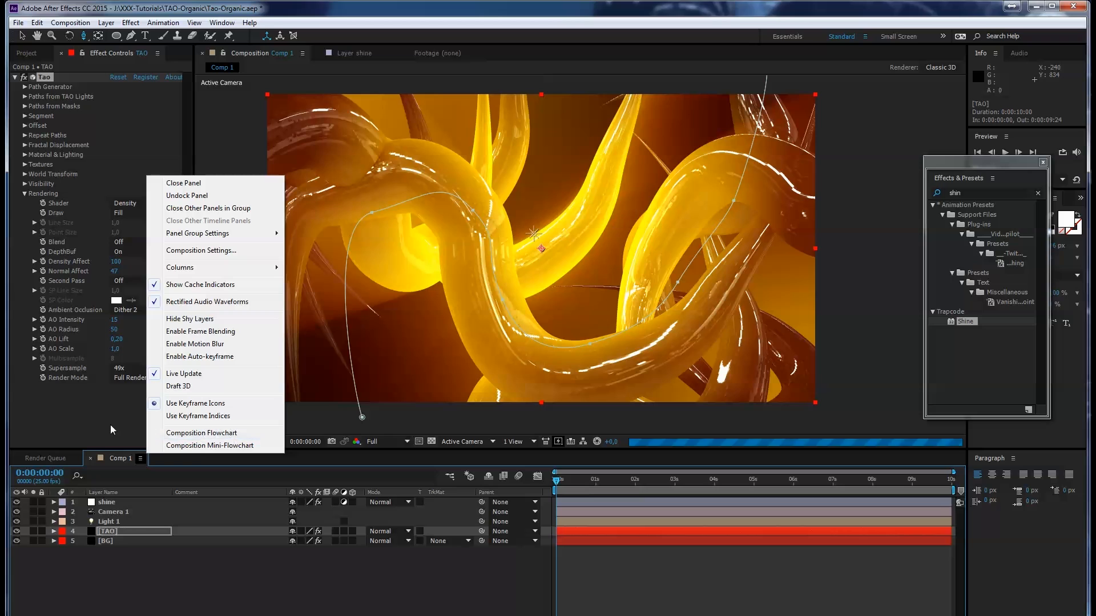
click(177, 147)
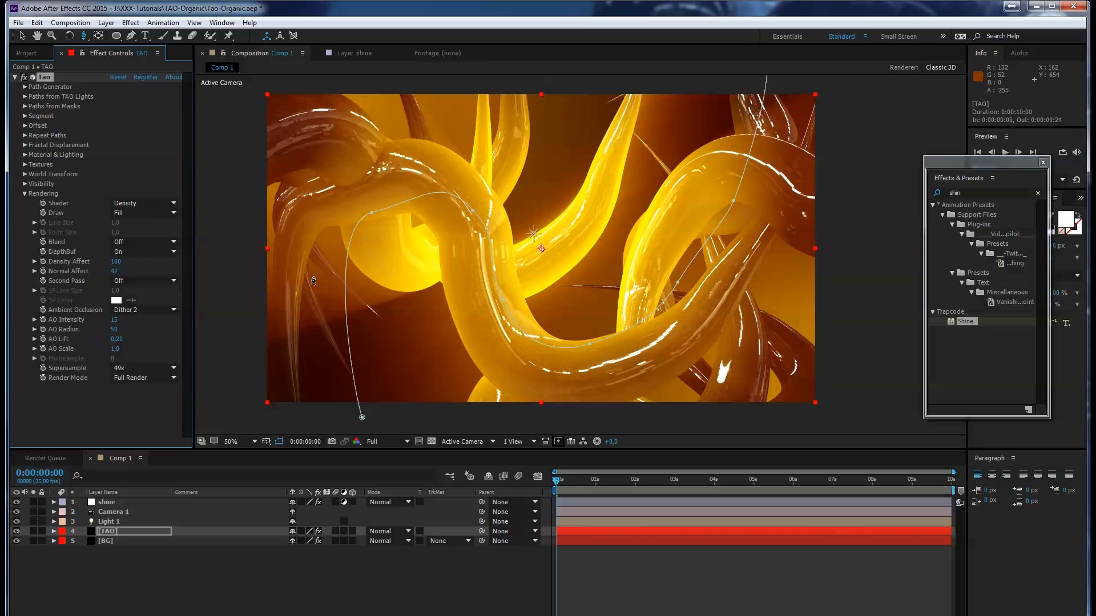
- Duplicate the BG layer and remove the 4-Color Gradient effect from the upper copy
click(131, 541)
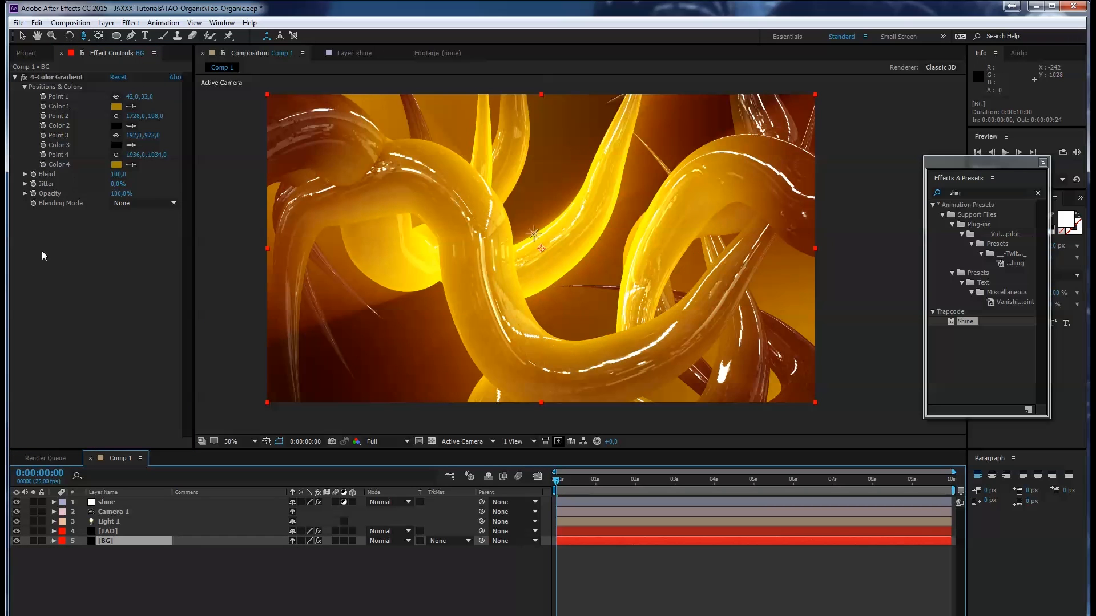
key(ctrl+d)
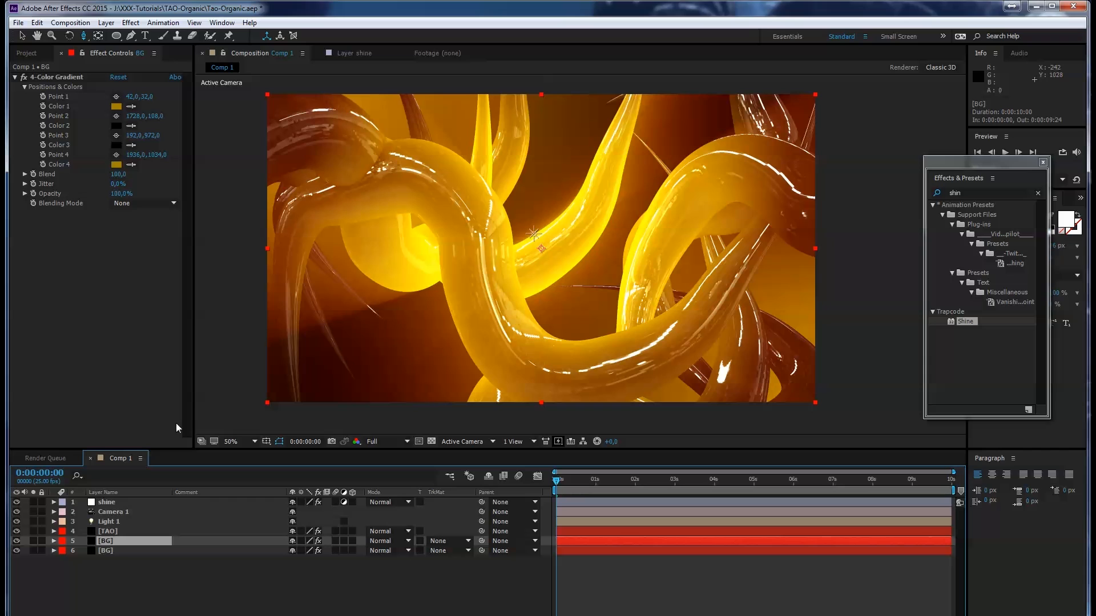
click(71, 78)
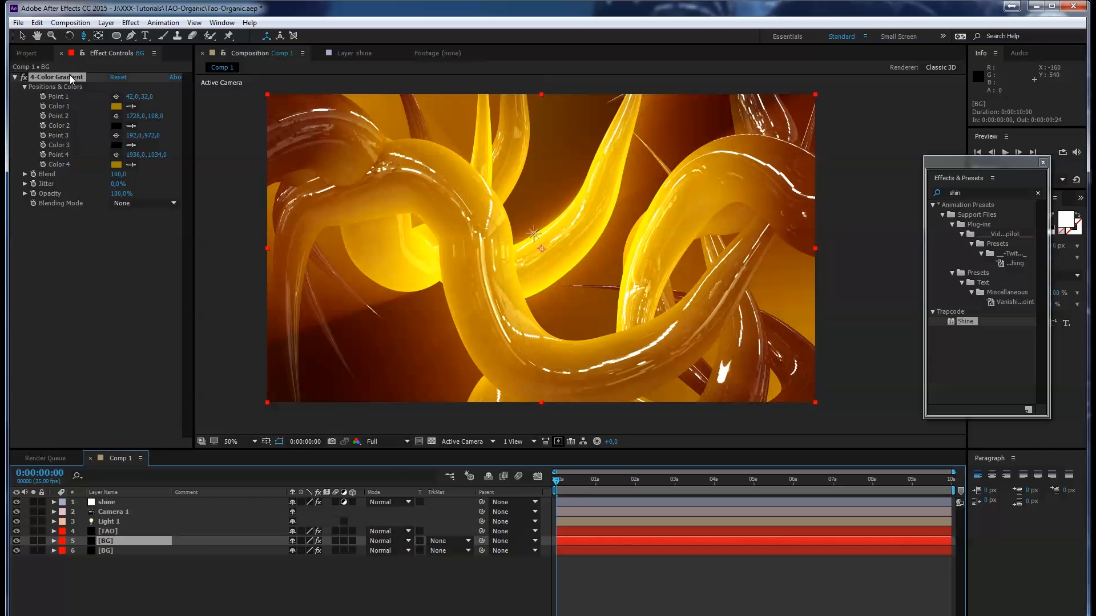
key(Delete)
- Find the CC Star Burst effect and apply it to the upper BG layer
drag(978, 194, 867, 200)
text(c)
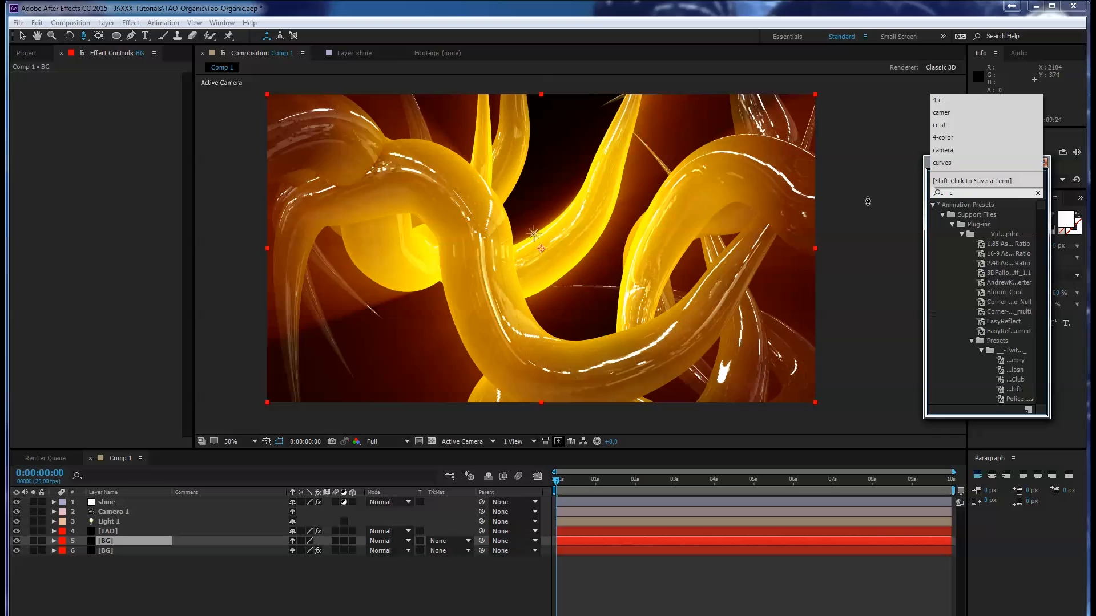
text(c s)
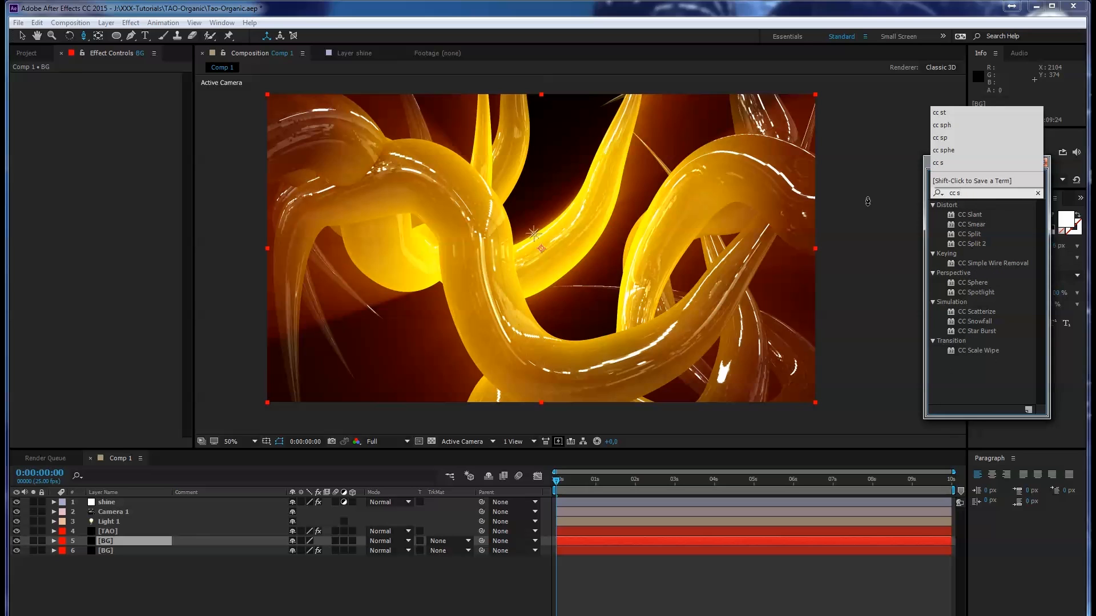
text(t)
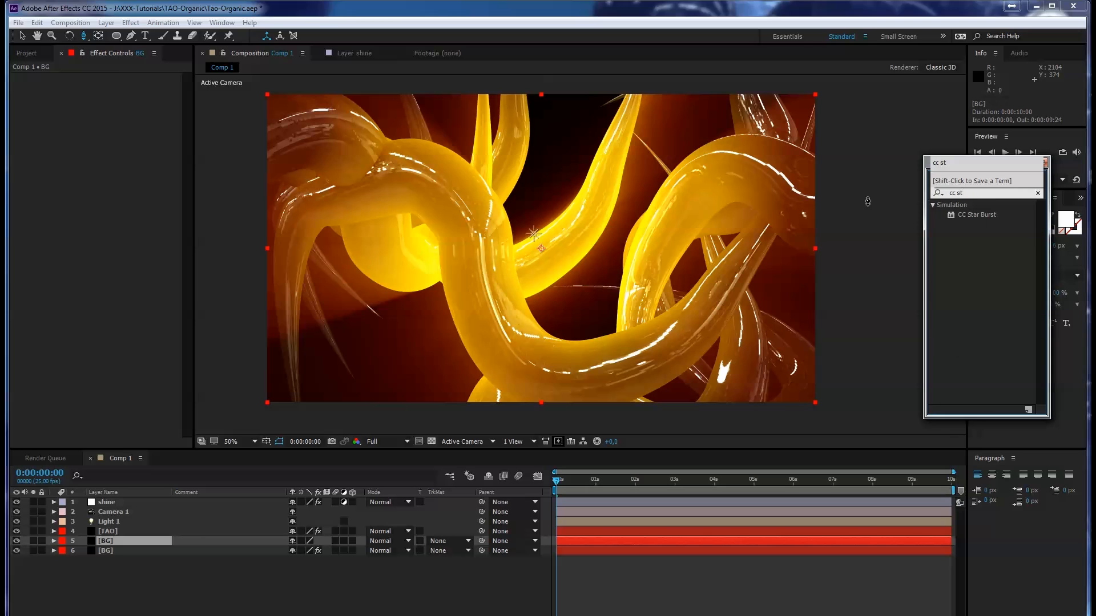
click(967, 215)
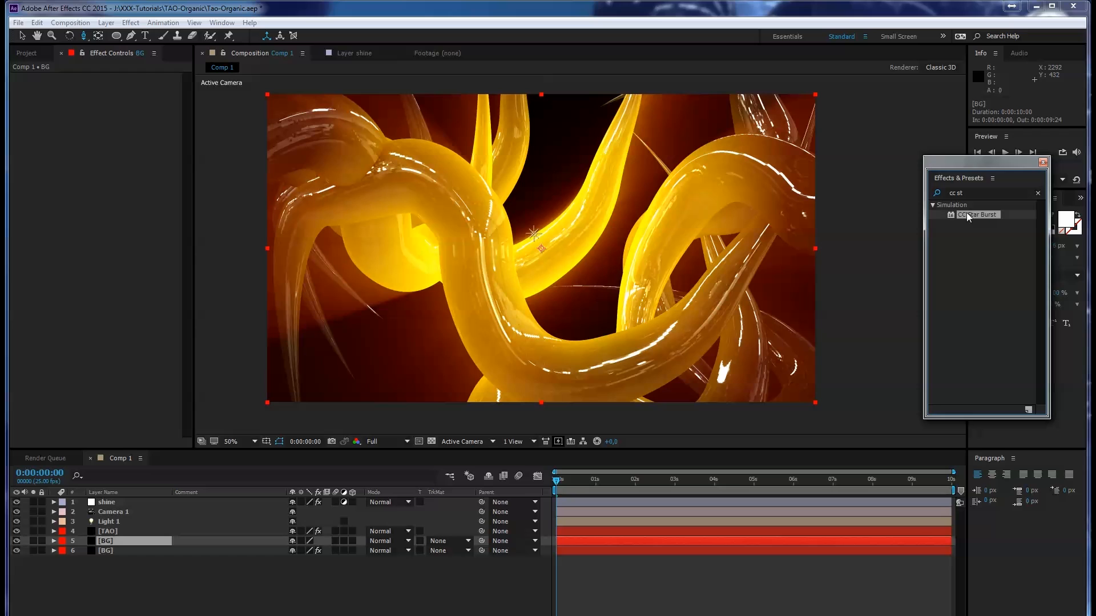
double_click(967, 213)
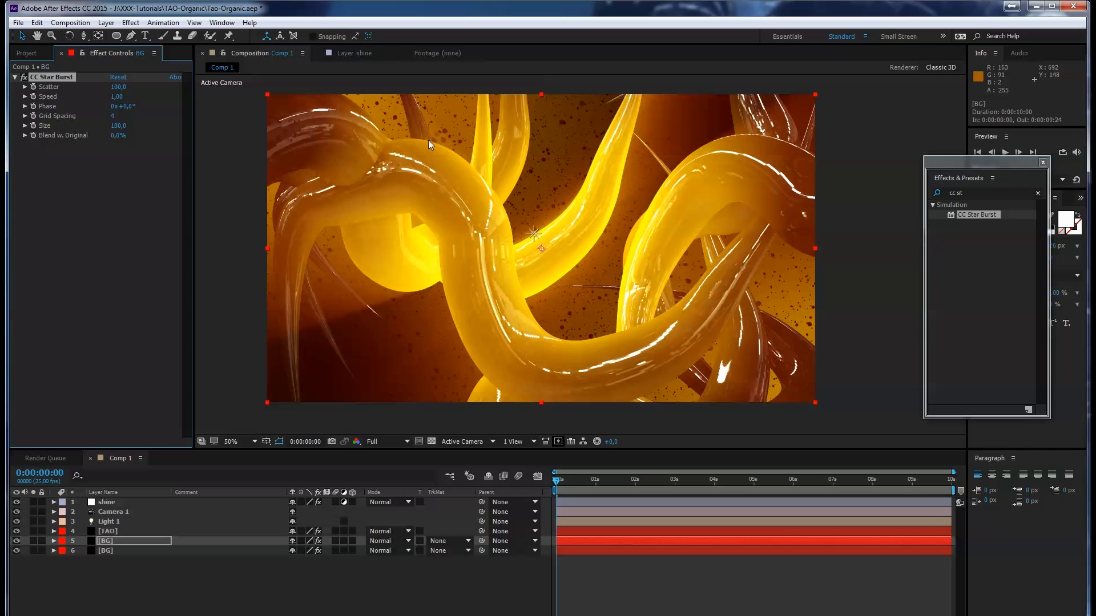
- Set CC Star Burst's Scatter to 195 and Speed to 0.01 on the upper BG layer
drag(128, 88, 149, 94)
click(120, 97)
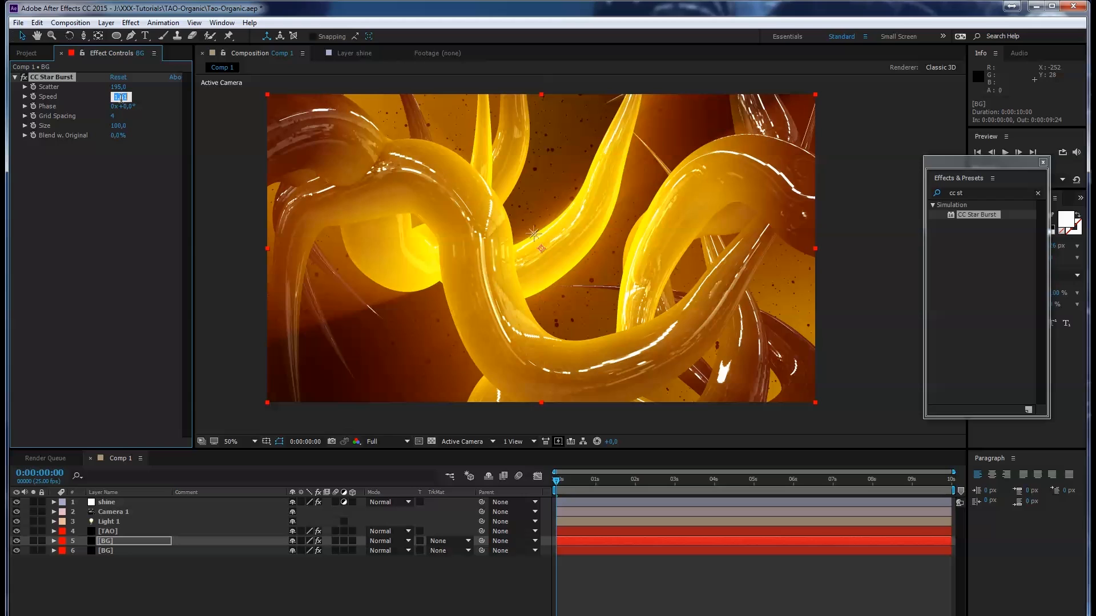
text(,01)
key(Tab)
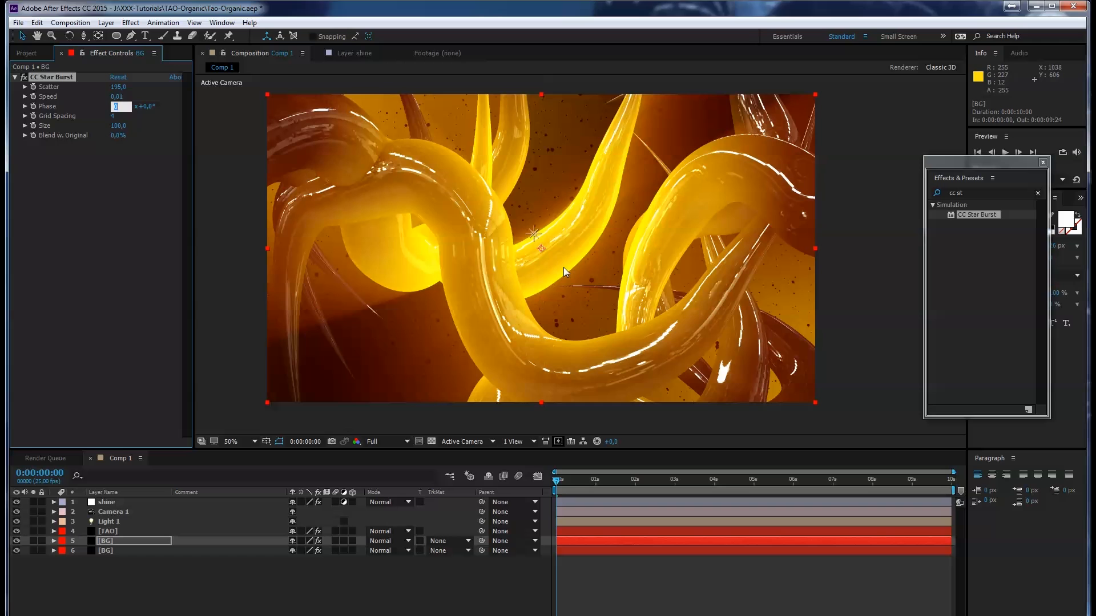
- Set the TAO layer's Render Mode to Depth Normalized and switch Supersample to Off
click(119, 530)
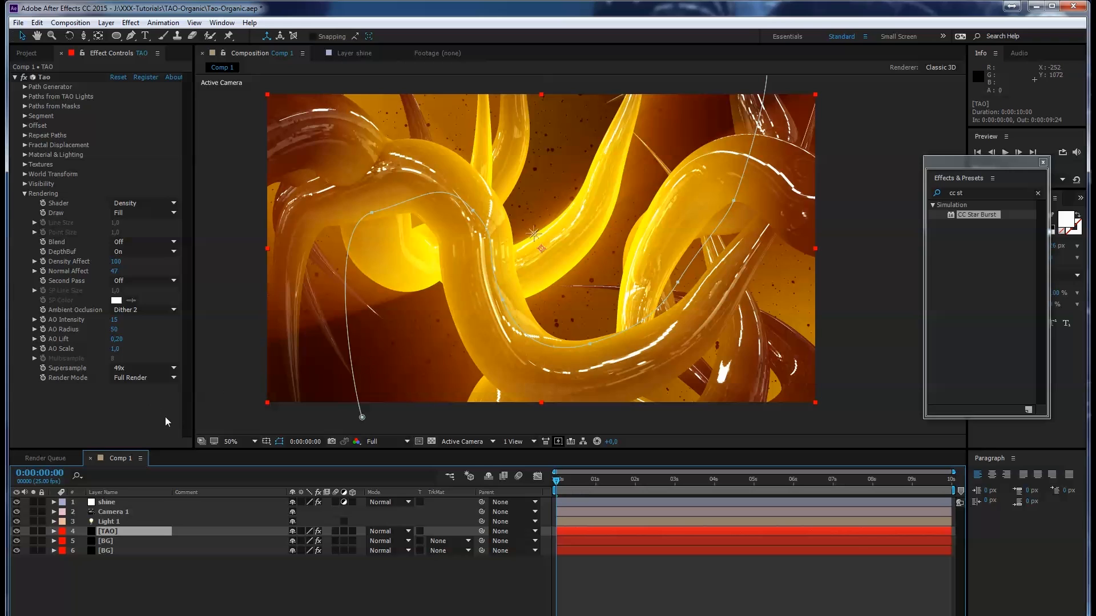
click(25, 194)
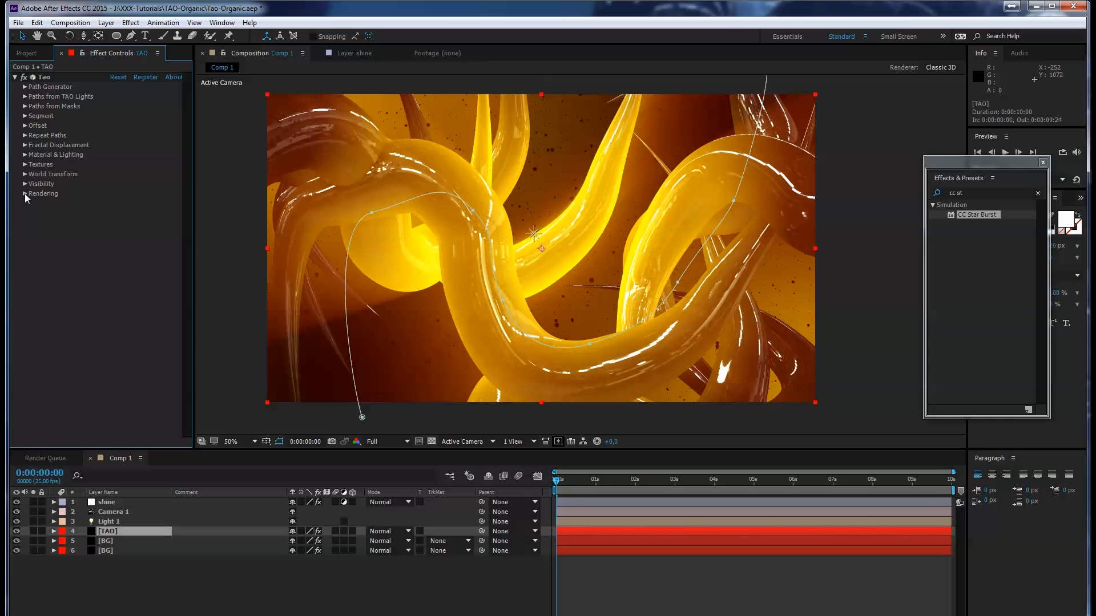
click(25, 194)
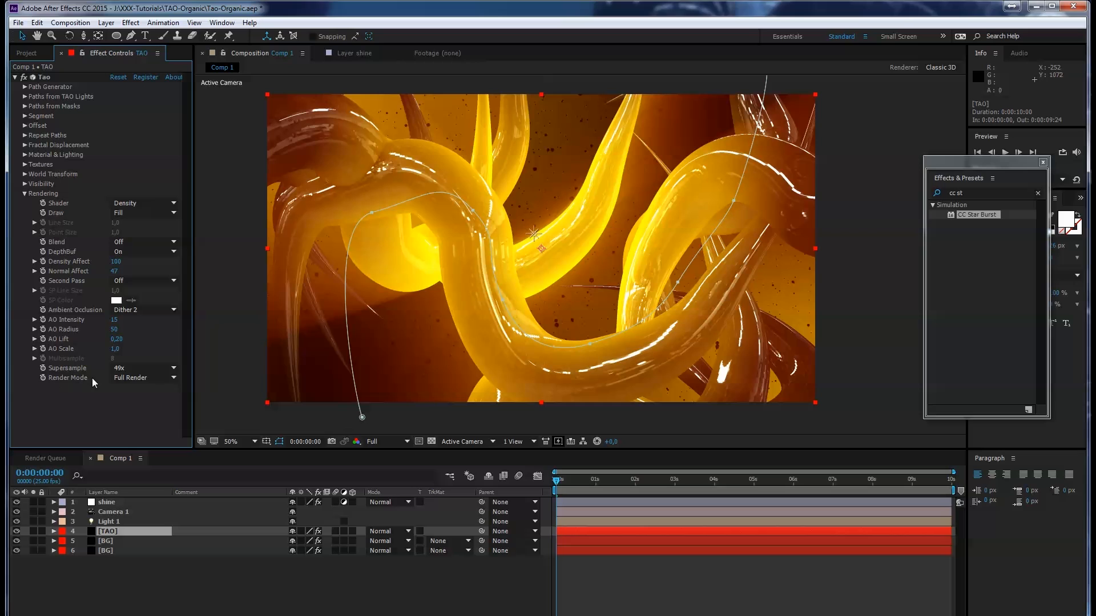
click(131, 378)
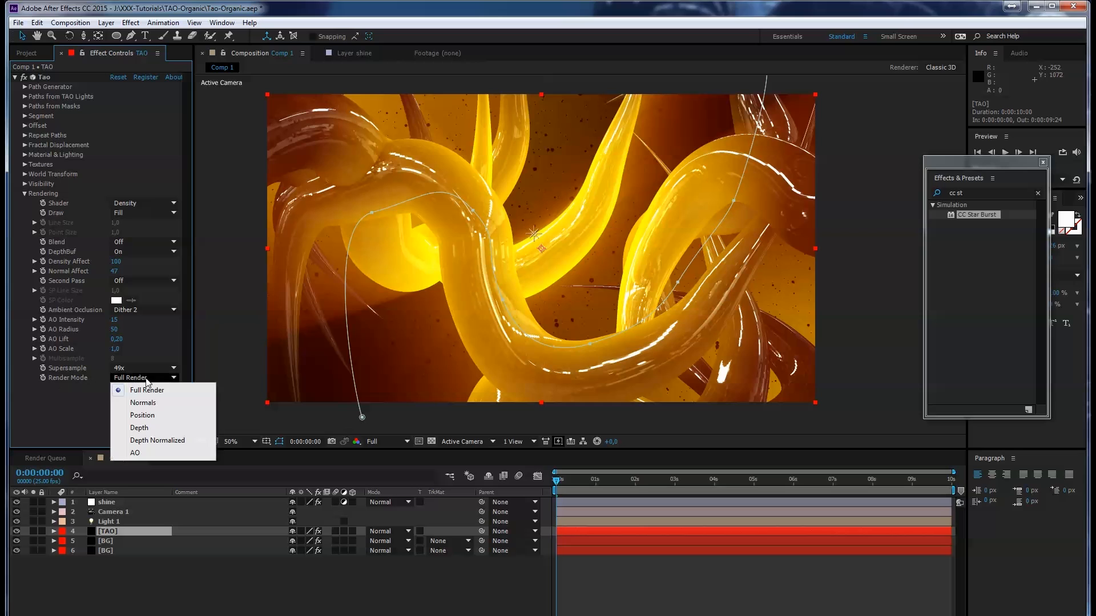
click(164, 440)
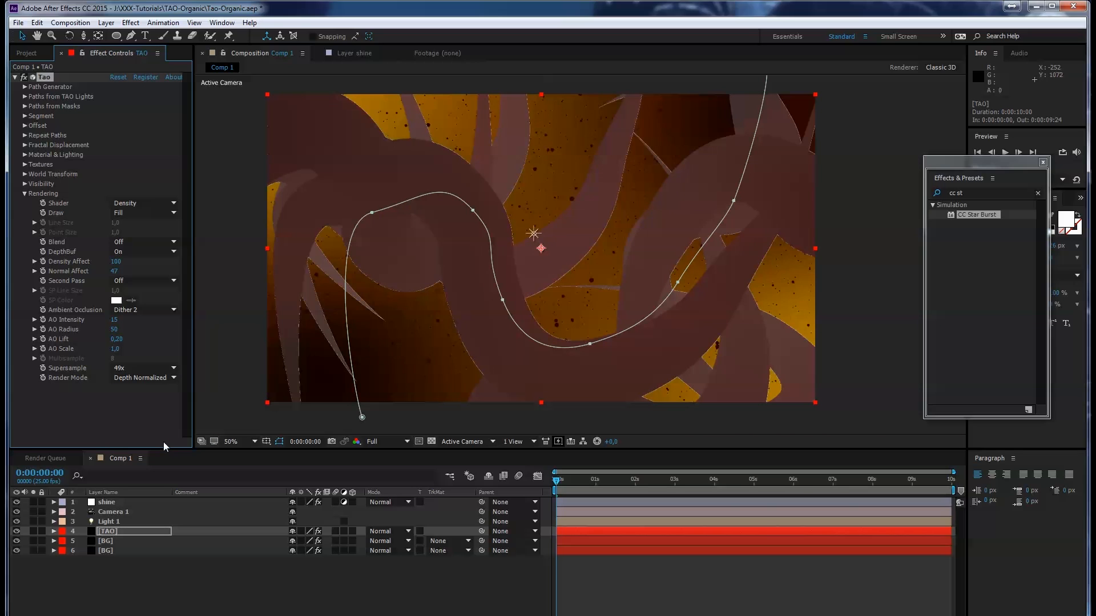
click(151, 368)
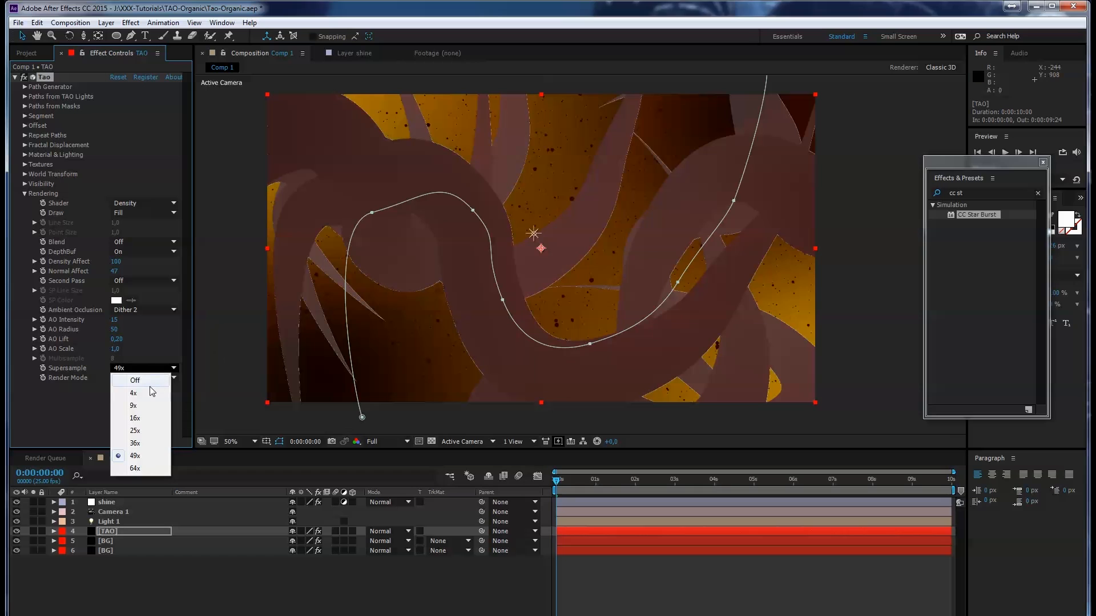
click(145, 381)
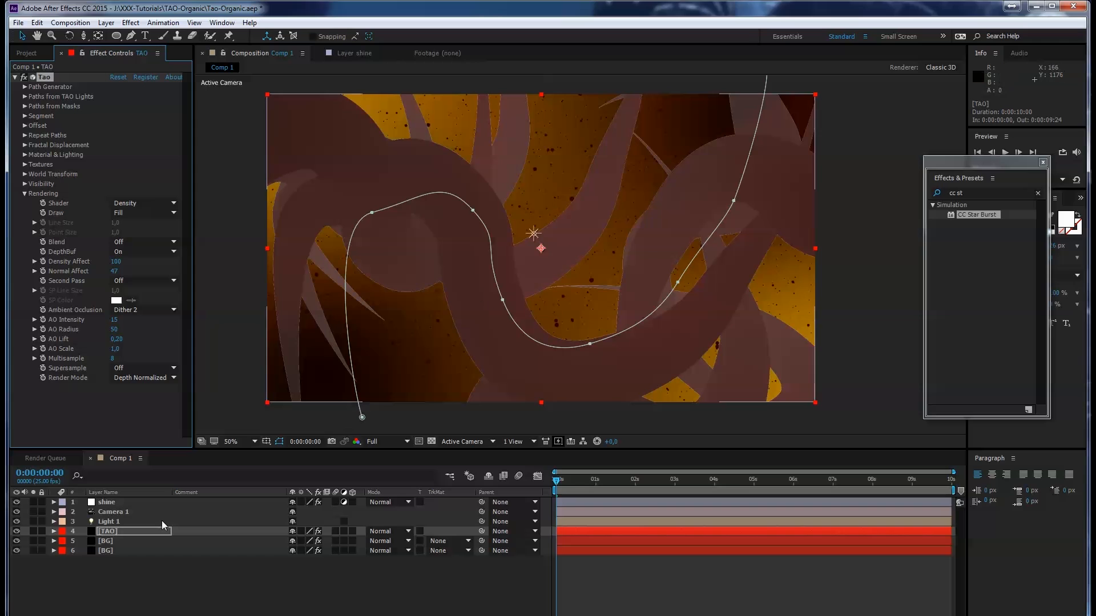
- Hide the lowest BG layer and search the effects for "came"
click(16, 551)
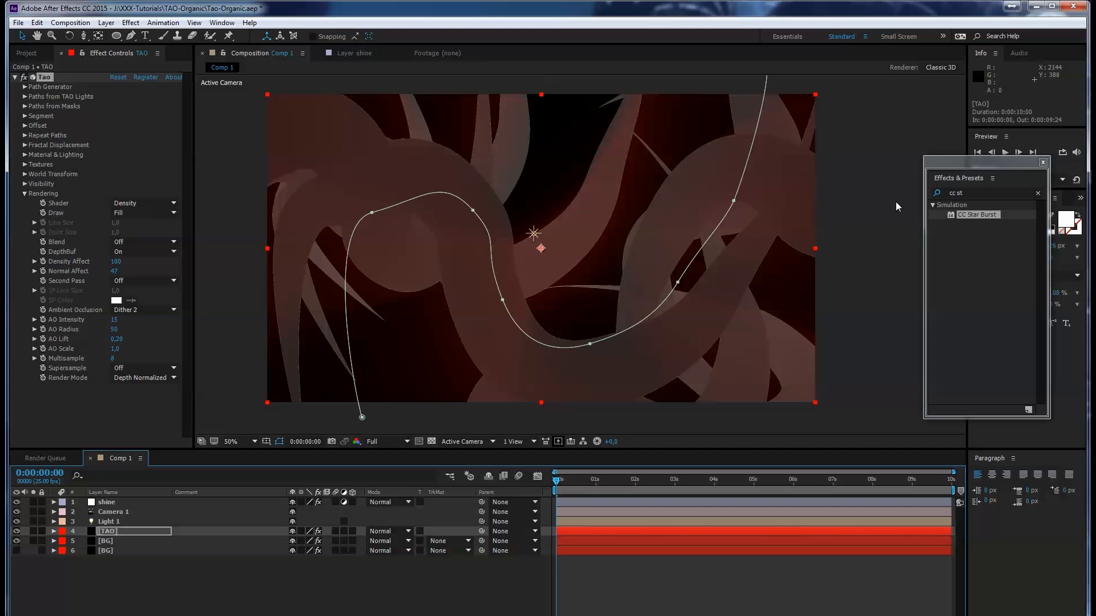
click(977, 193)
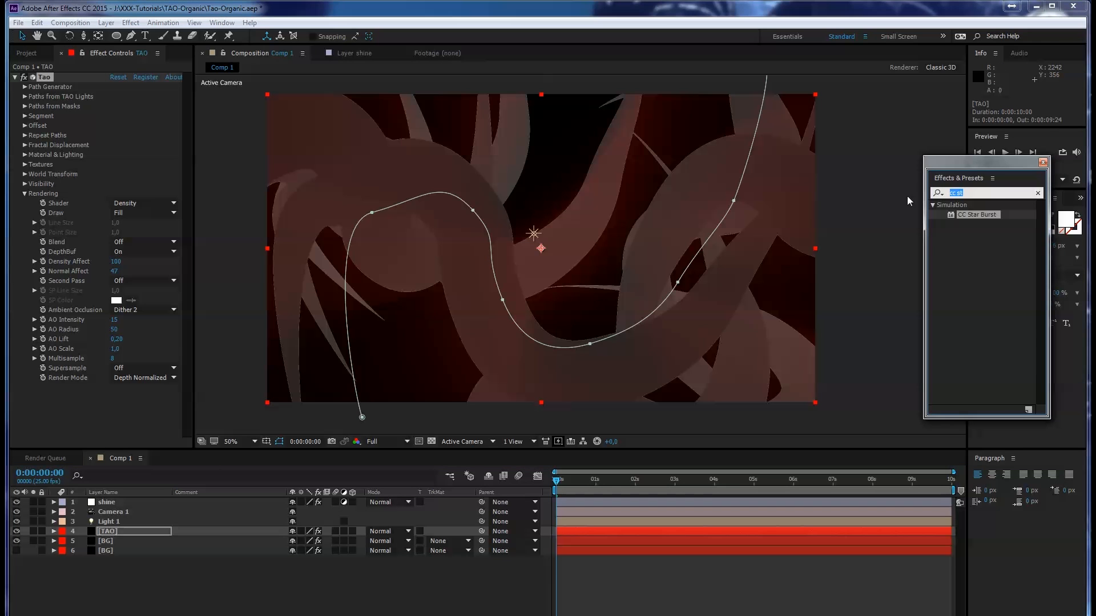
text(ck)
key(BackSpace)
key(BackSpace)
text(came)
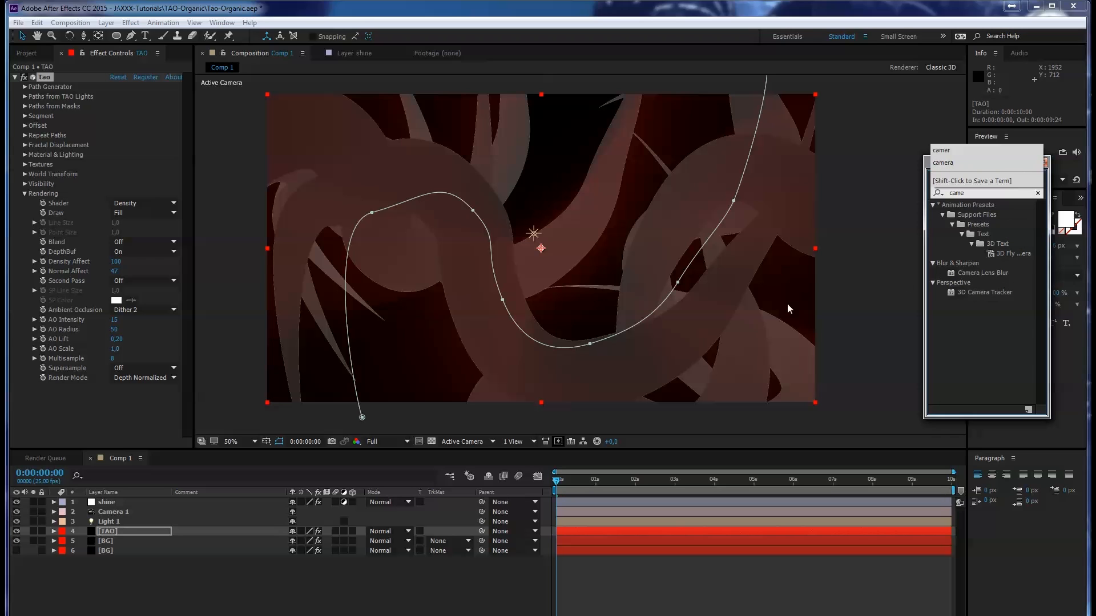
- Compare Tao's Depth and Depth Normalized render modes on the TAO layer and hide the shine layer
click(160, 378)
click(158, 429)
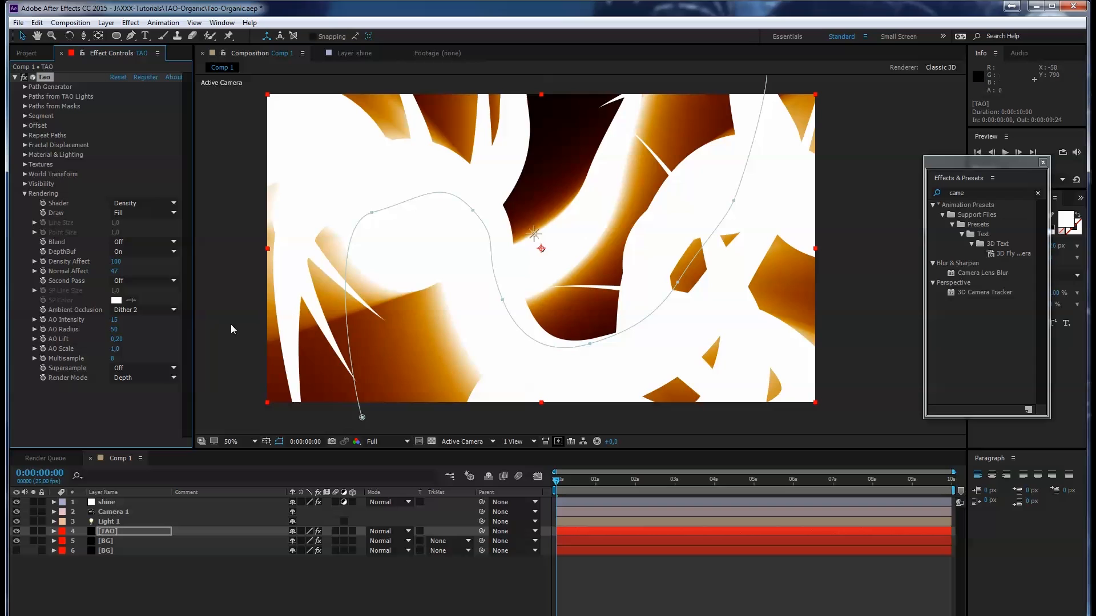
click(137, 378)
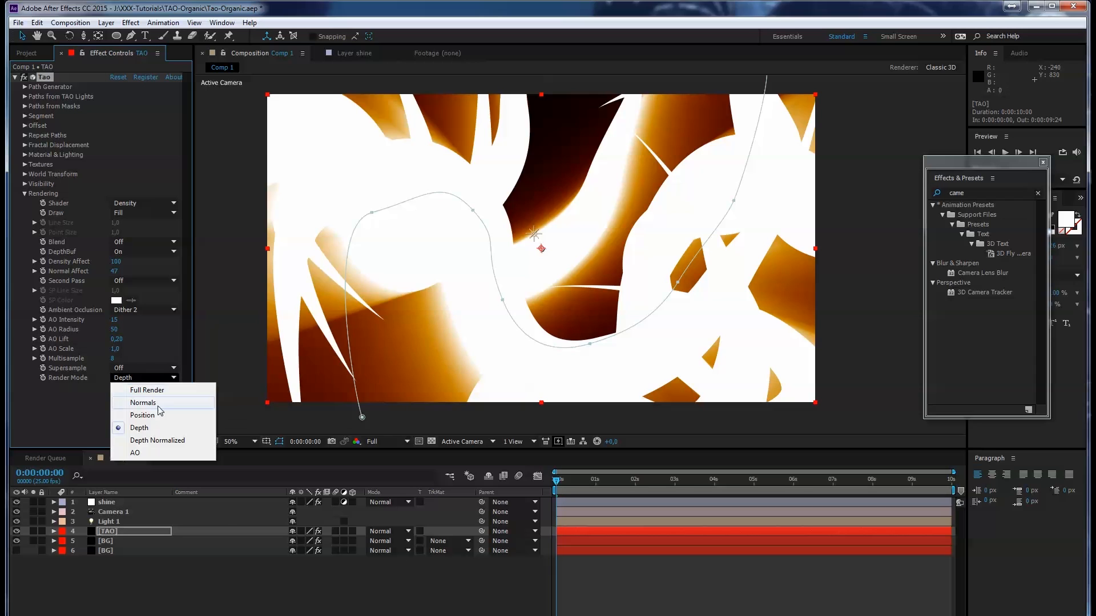
click(157, 440)
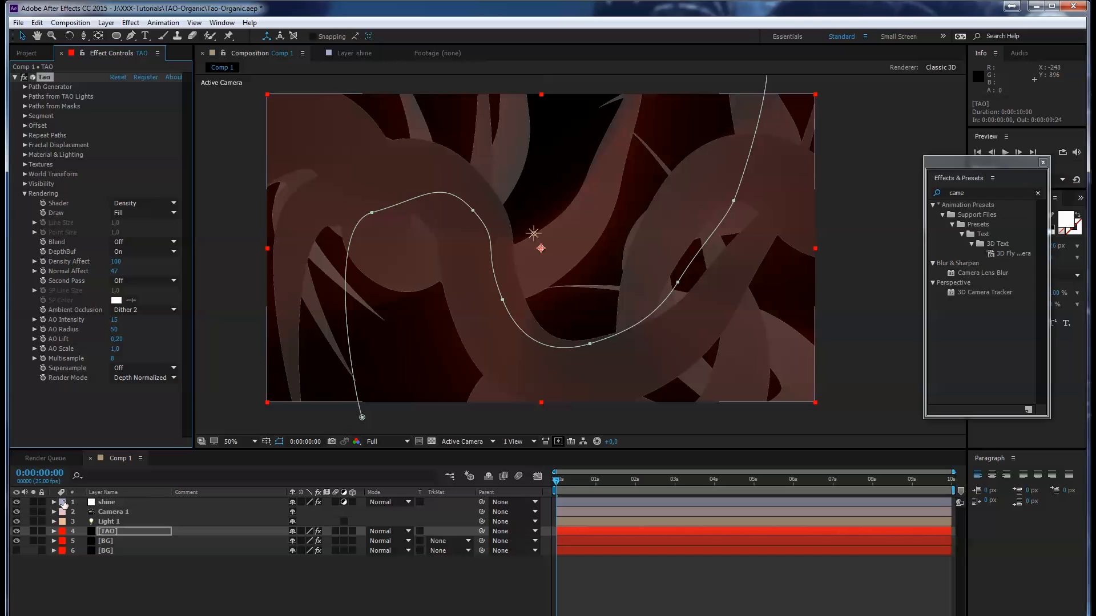
click(16, 502)
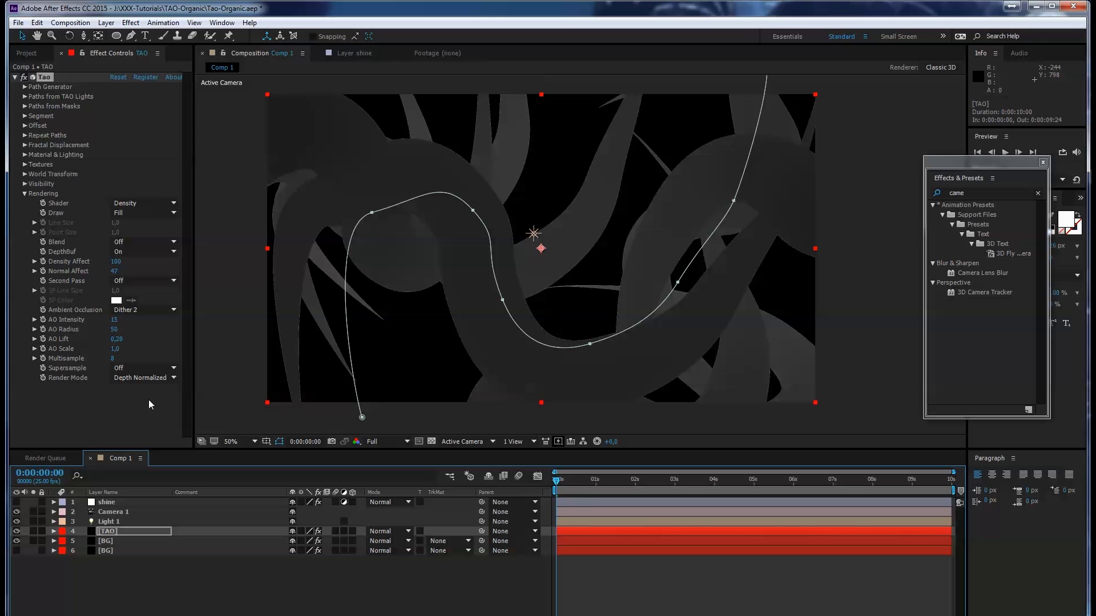
- Set Tao's Supersample to 49x and Render Mode to Full Render, and show the shine and lowest BG layers again
click(155, 367)
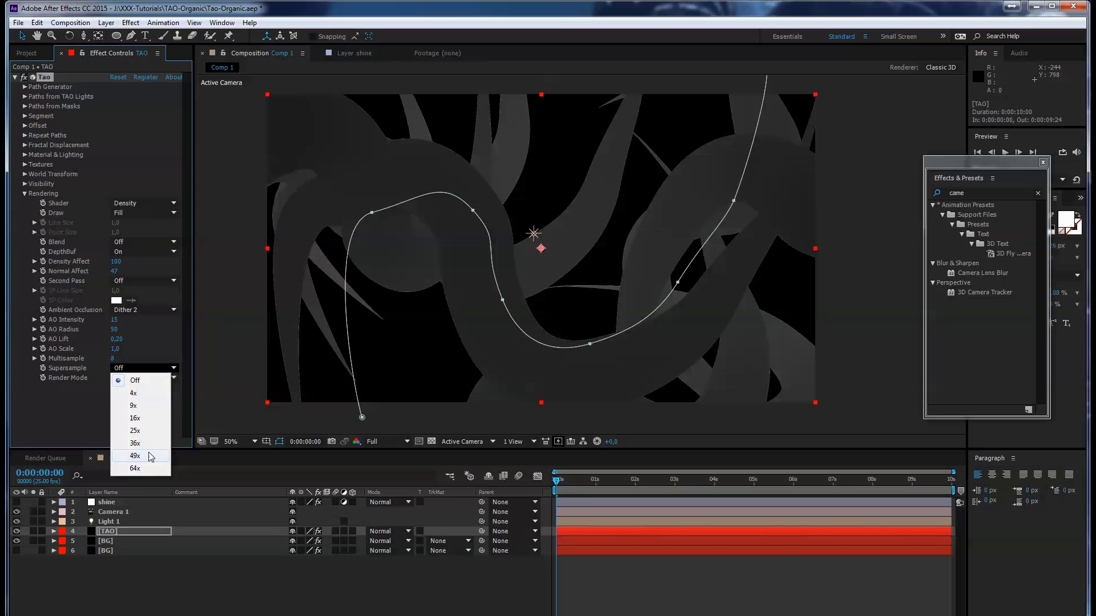
click(147, 455)
click(148, 378)
click(146, 390)
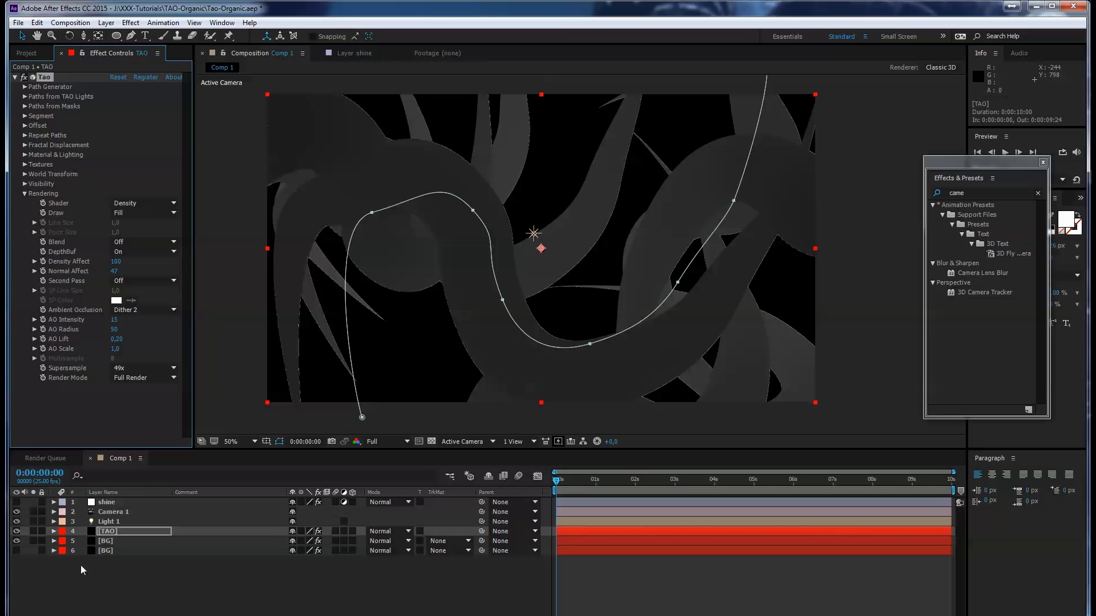
click(17, 502)
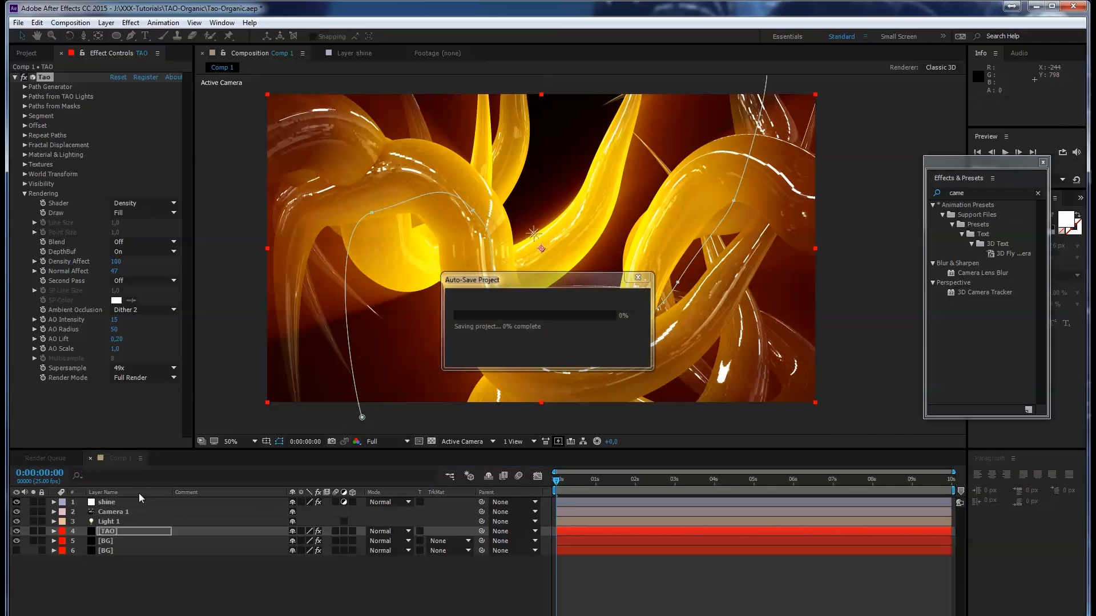
click(17, 551)
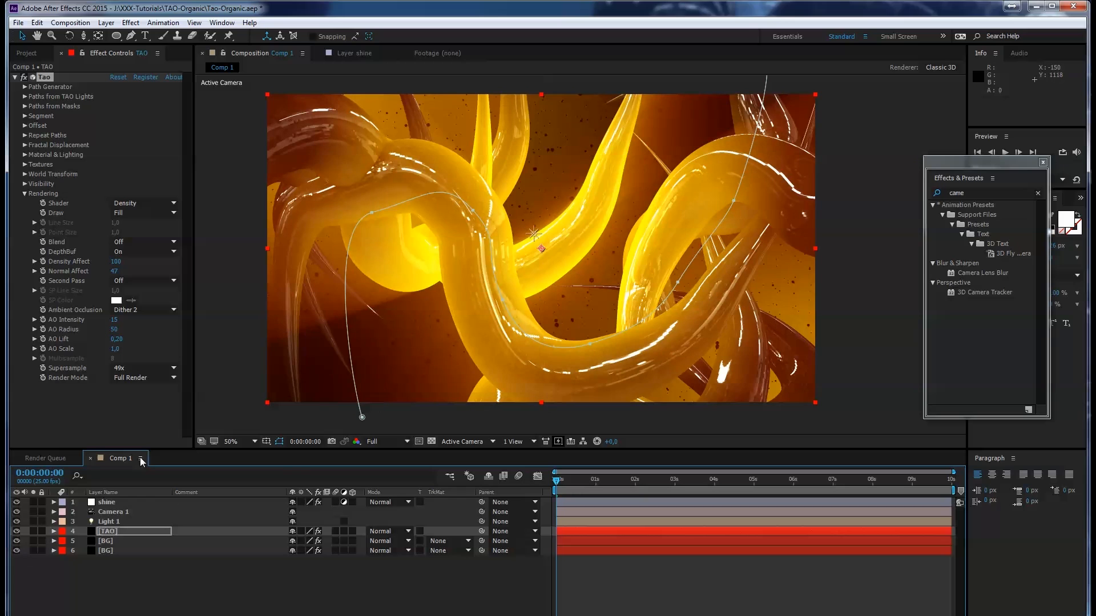
- Add a new adjustment layer above the shine layer and apply the Fast Blur effect to it
click(106, 502)
click(106, 23)
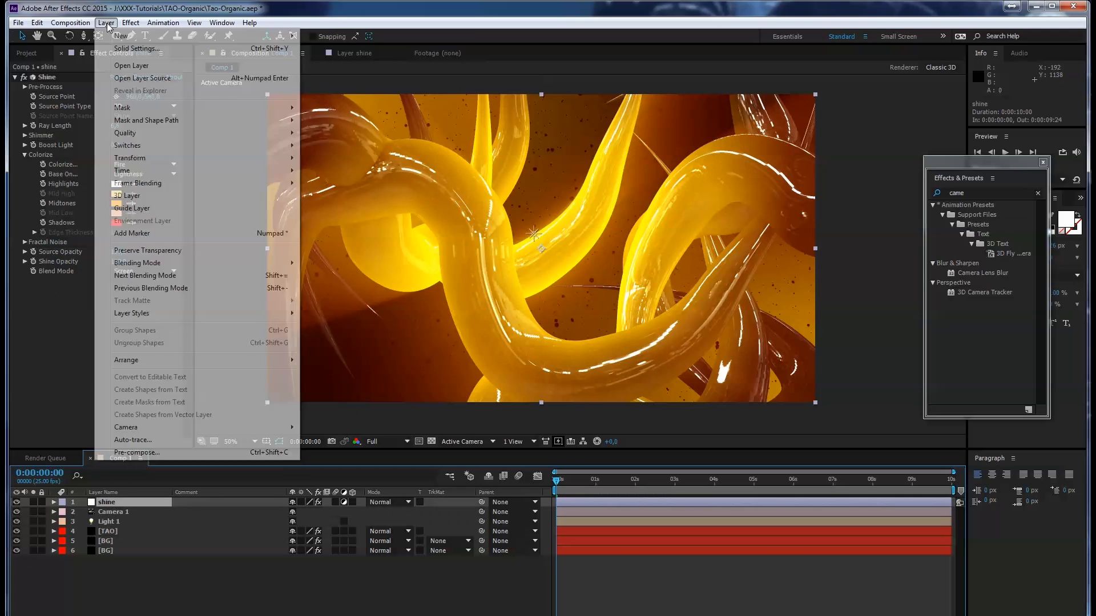
mouse_move(131, 36)
click(355, 111)
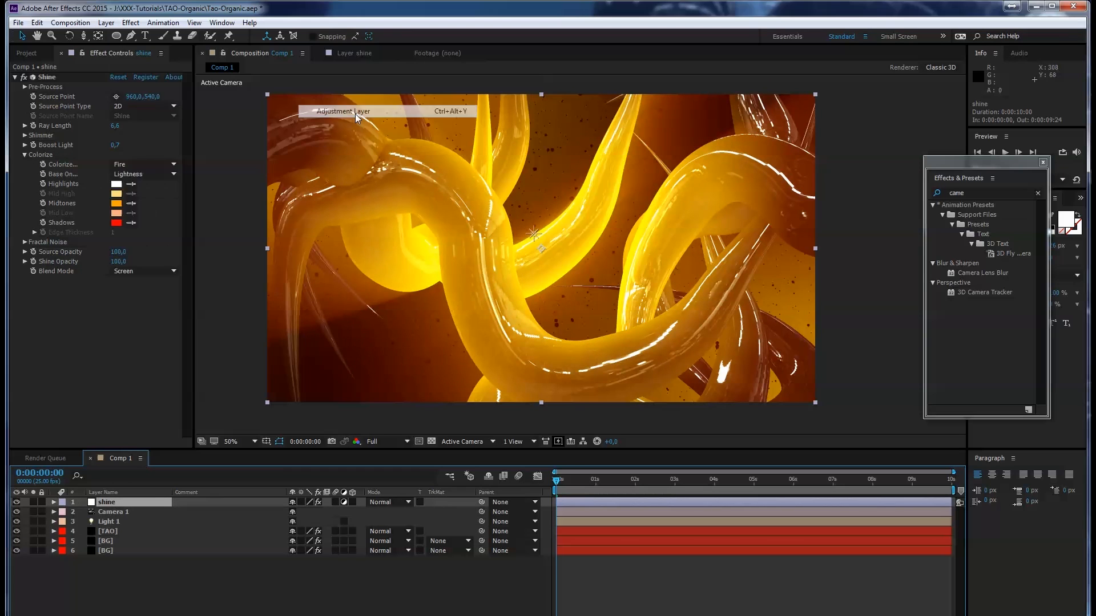
click(972, 195)
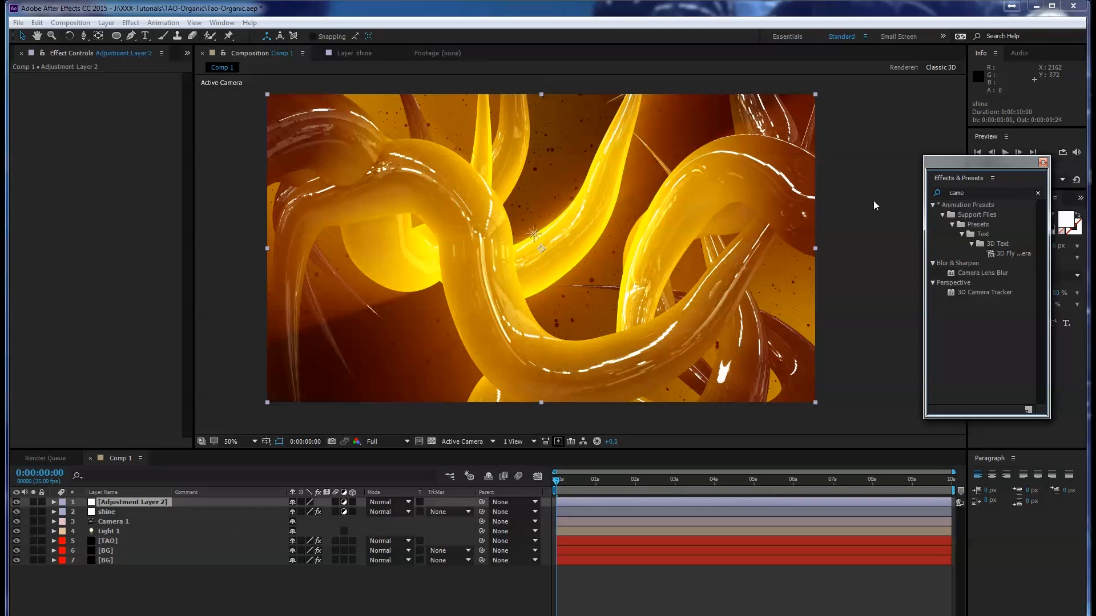
click(967, 193)
drag(969, 193, 923, 193)
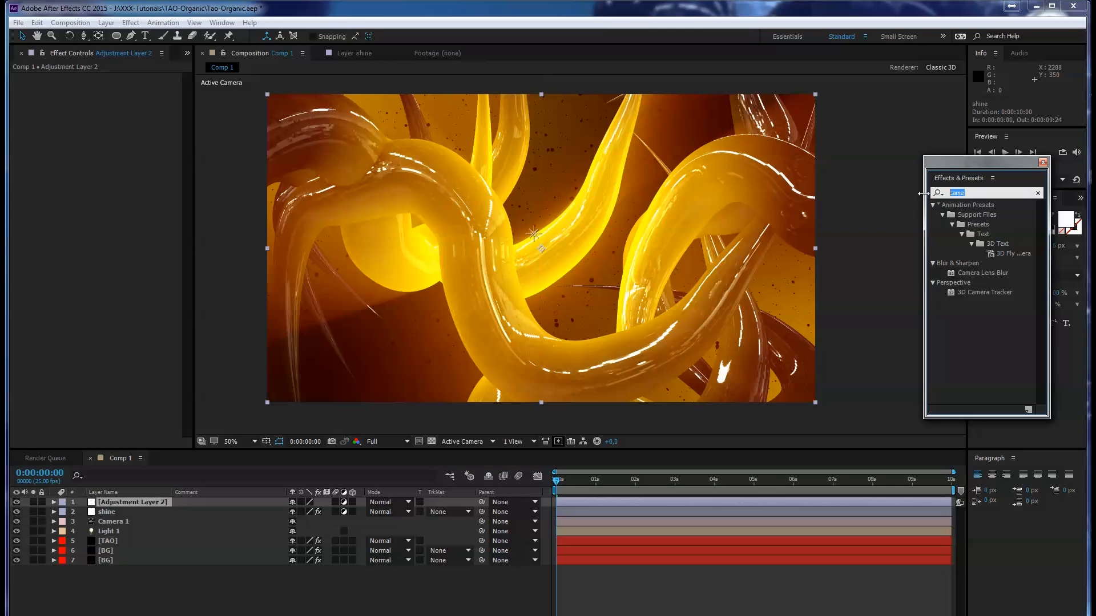
text(fast)
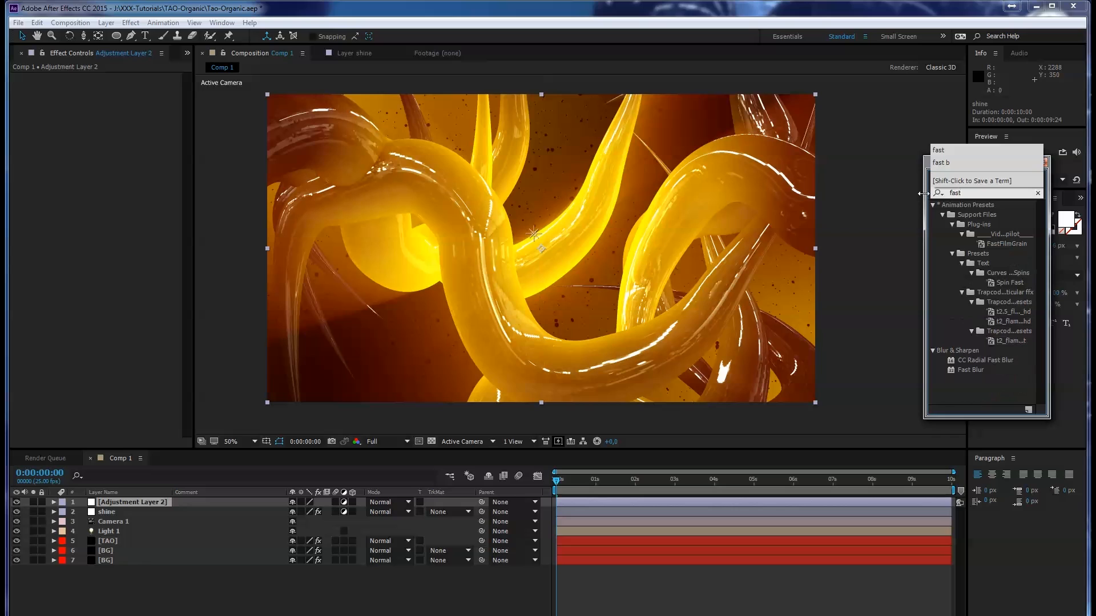
double_click(976, 370)
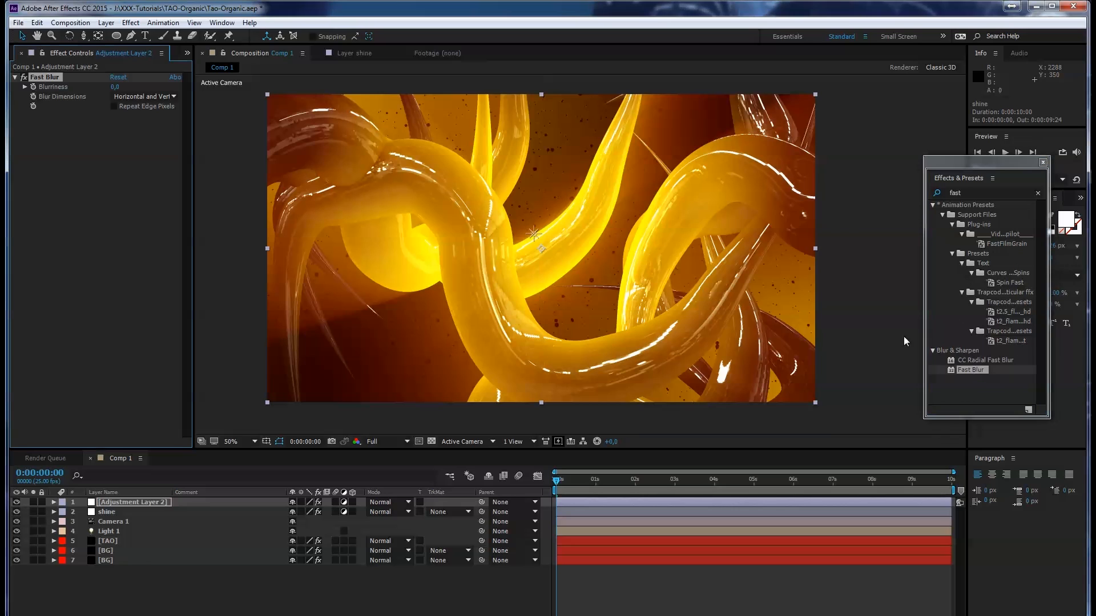
- Draw a centred circular mask on the new adjustment layer and set Fast Blur's Blurriness to 66
click(117, 36)
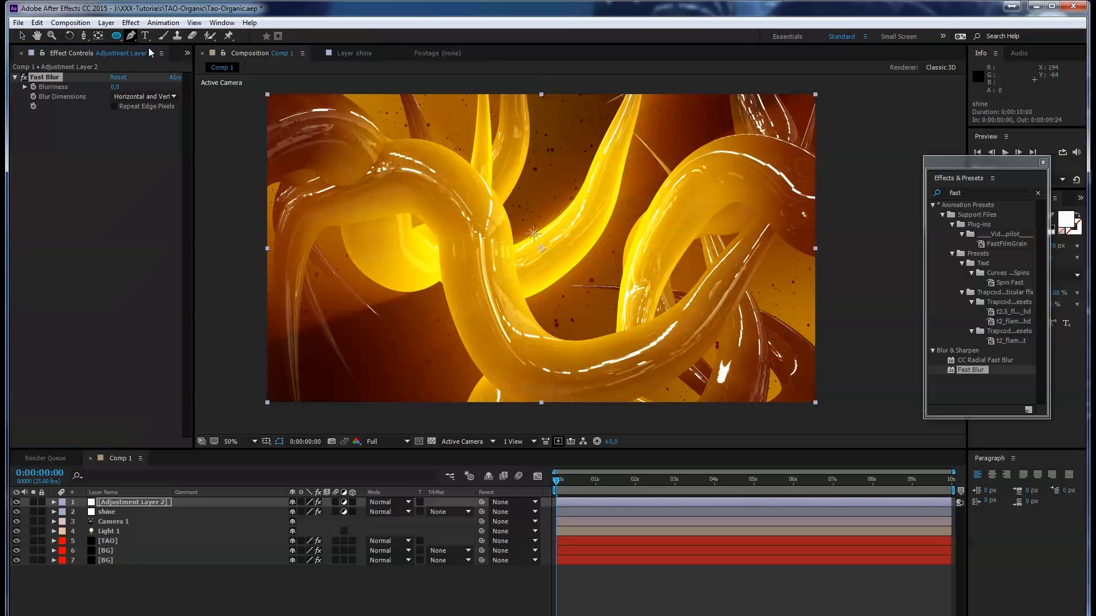
drag(542, 249, 633, 322)
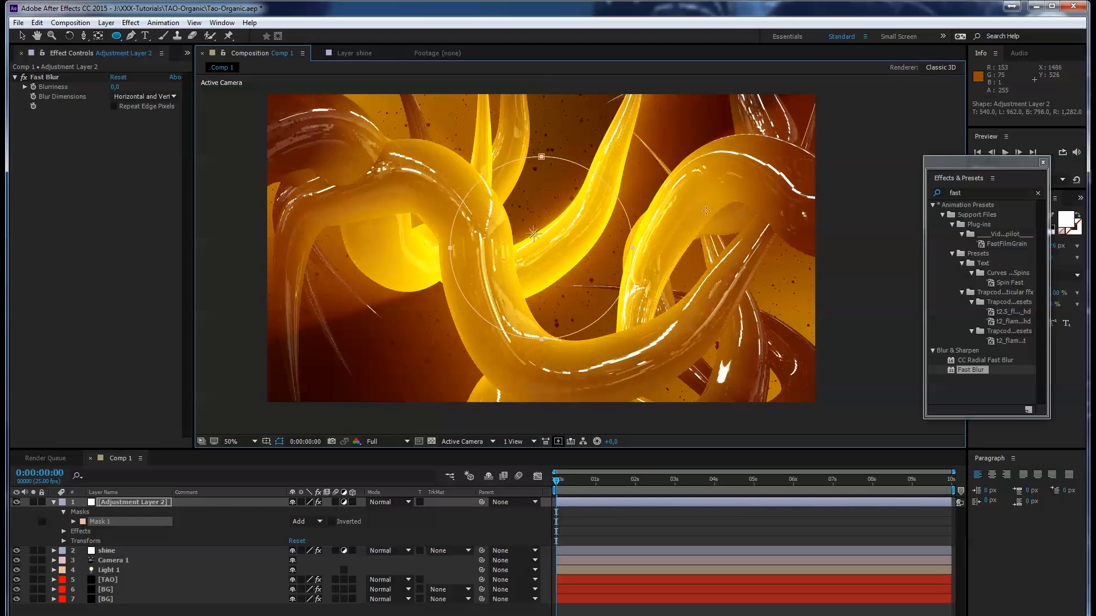
drag(118, 89, 153, 87)
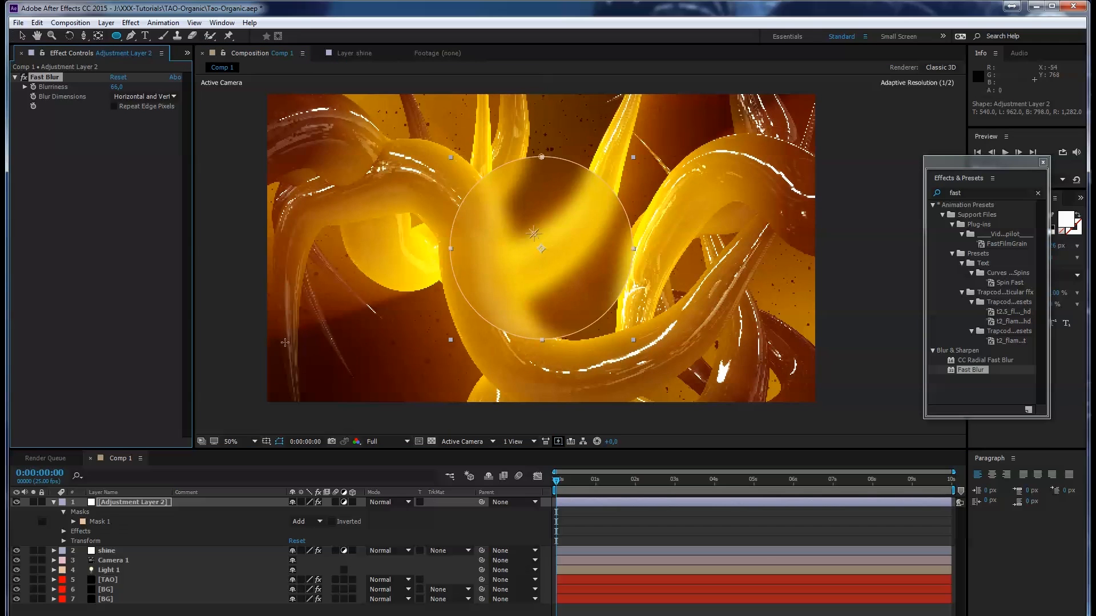
- Invert the adjustment layer's mask and set its Mask Feather to 251 pixels and Mask Expansion to 465 pixels
click(332, 521)
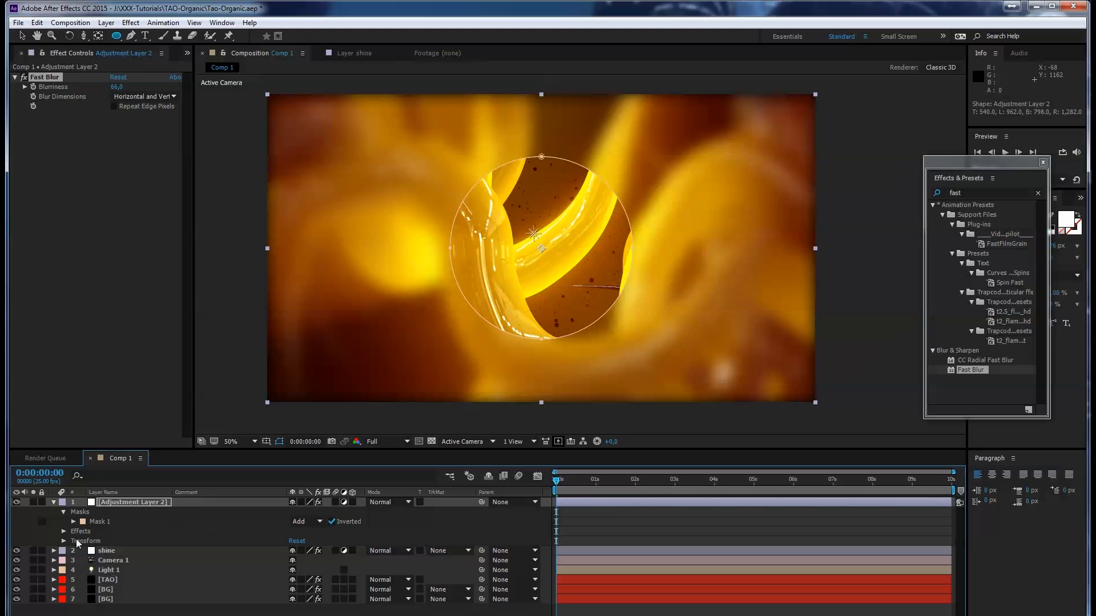
click(94, 511)
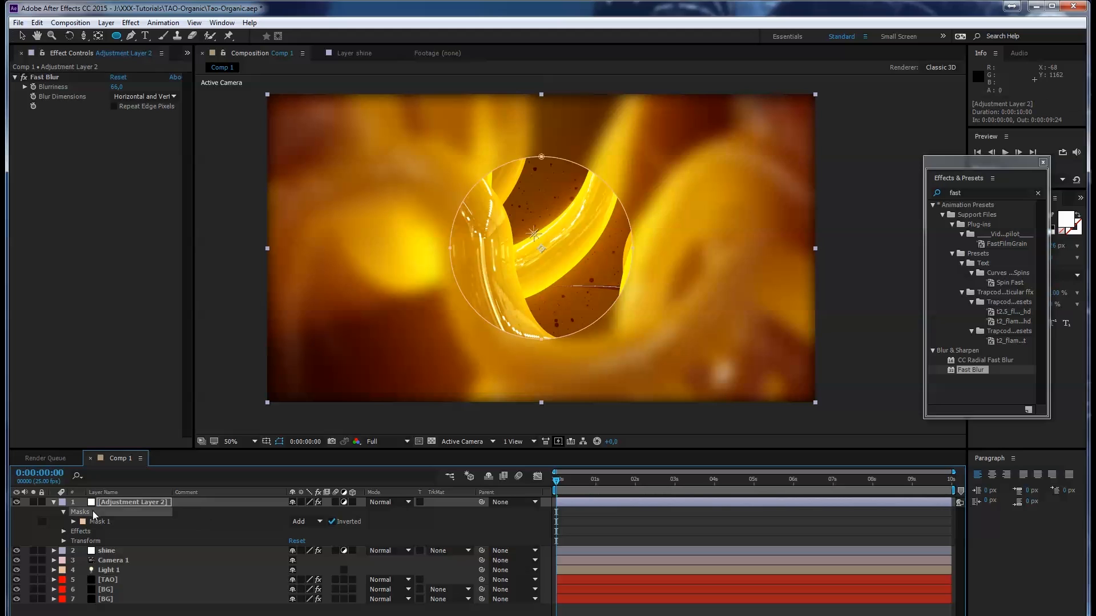
key(m)
key(m)
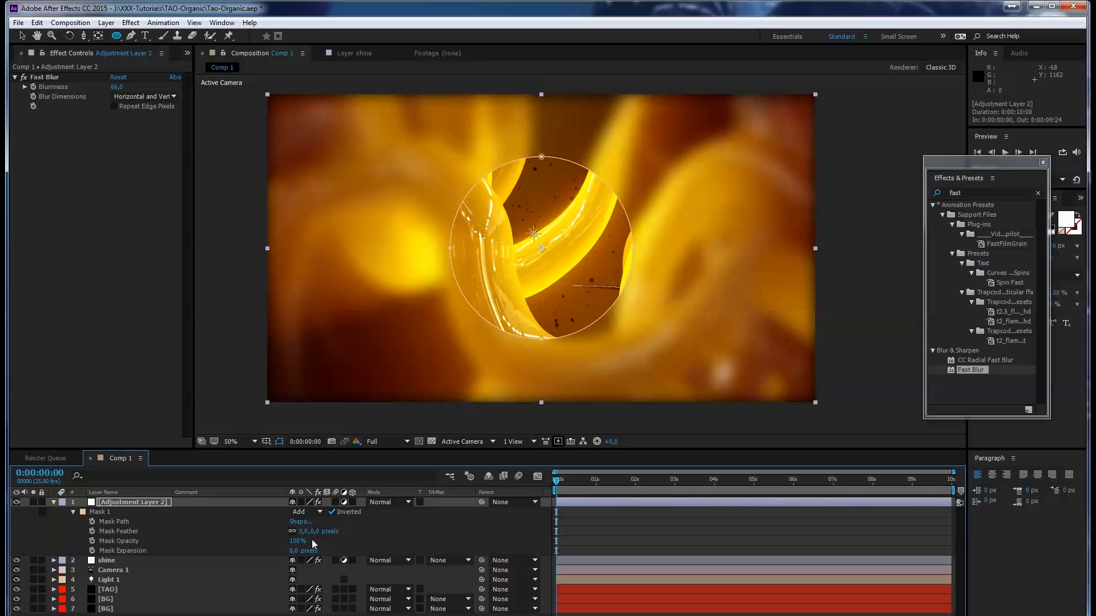
drag(321, 531, 571, 526)
drag(496, 530, 460, 532)
drag(292, 552, 551, 543)
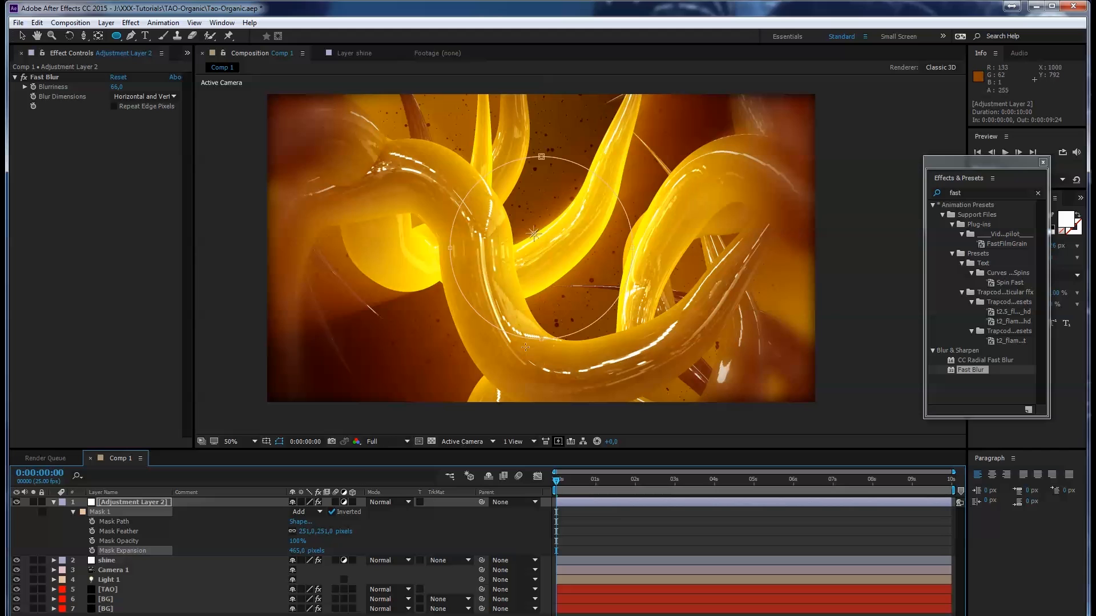
- Reshape the TAO layer's mask path by moving its lower and upper end points inward and adjusting its inner vertices
click(113, 590)
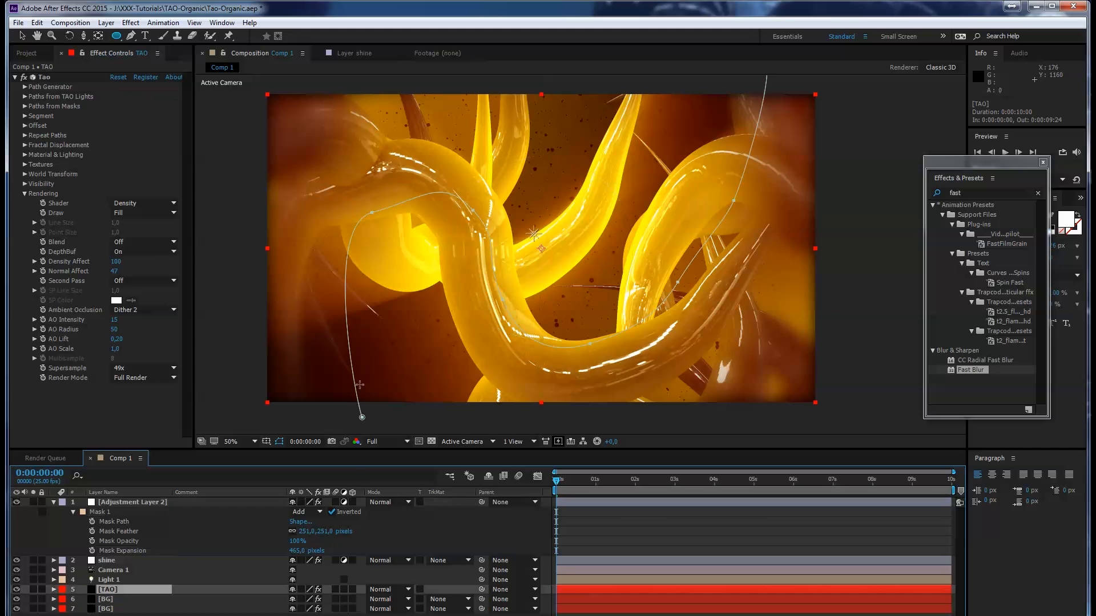
key(v)
drag(362, 419, 463, 395)
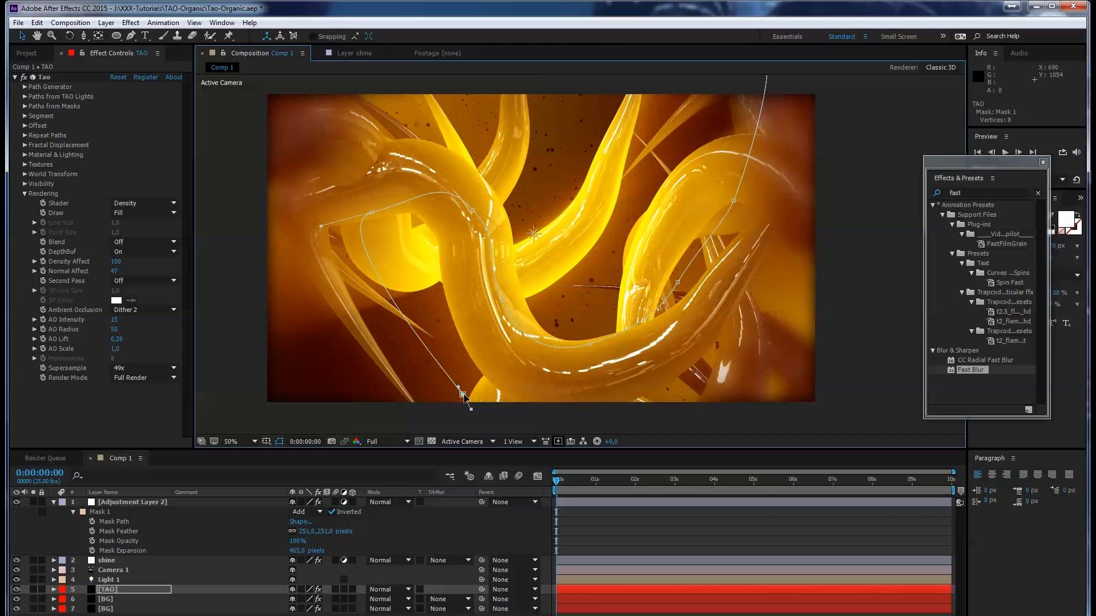
drag(473, 212, 475, 226)
drag(678, 282, 686, 293)
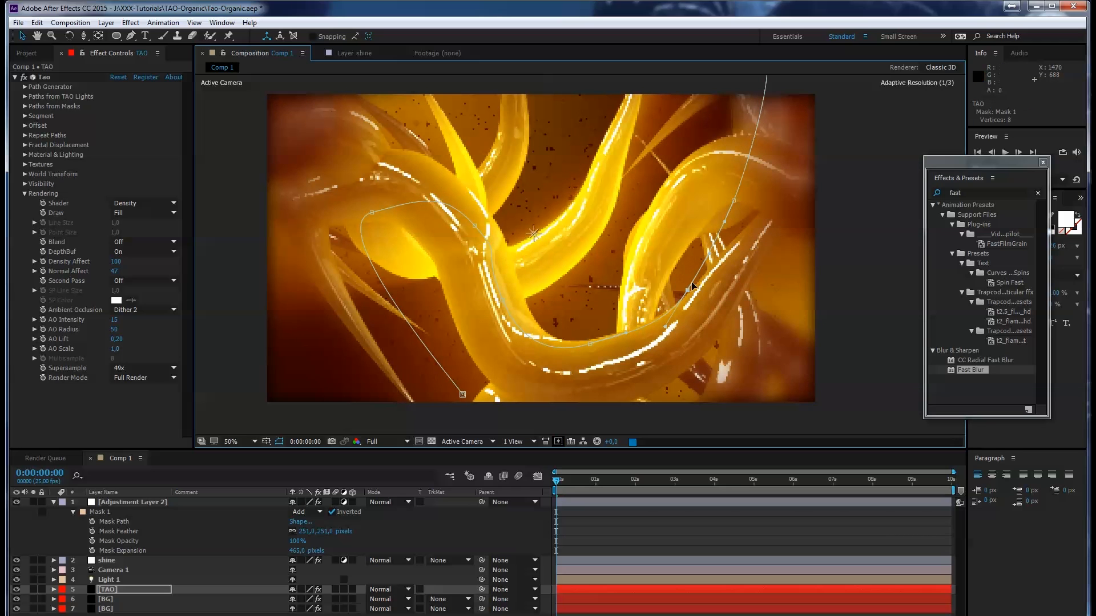
key(comma)
drag(671, 155, 655, 102)
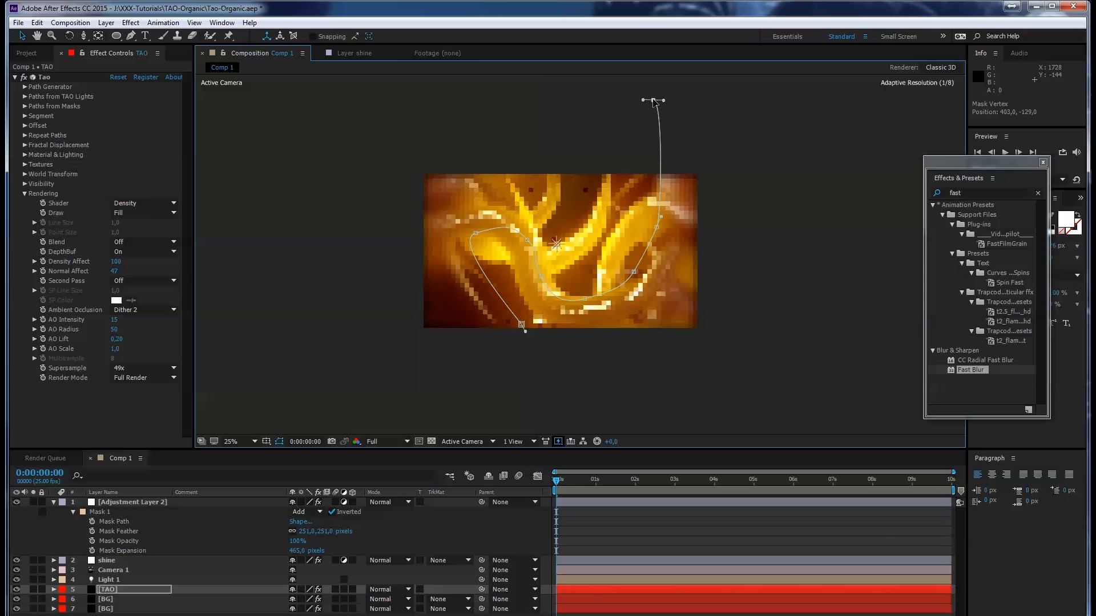
drag(656, 228, 661, 227)
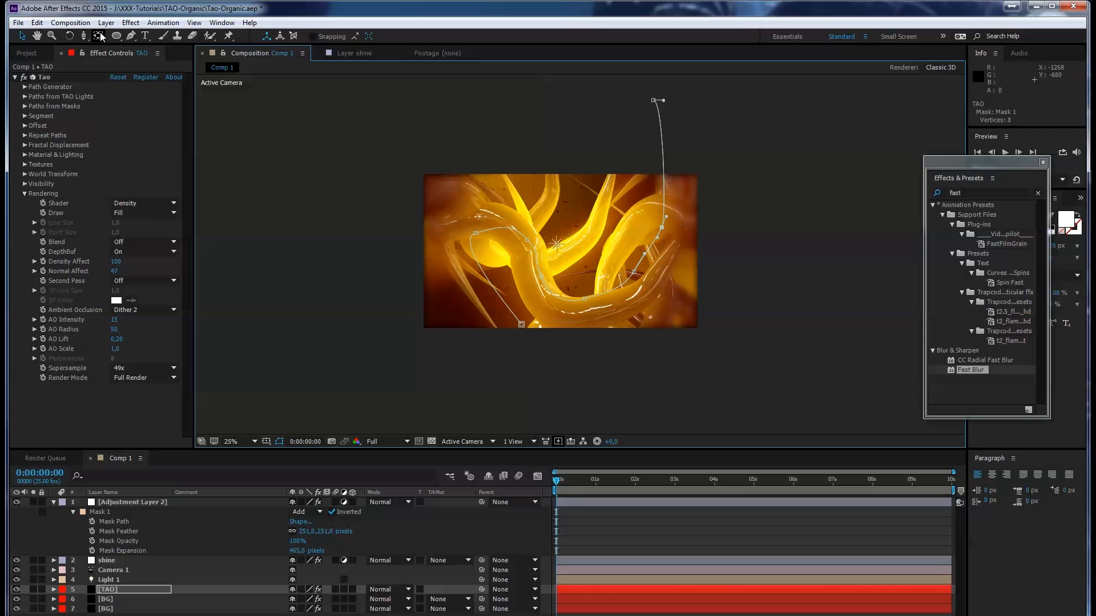
- Draw a second curved open mask path on the TAO layer from the centre past the frame's lower-left edge, and shift its upper end point right
drag(130, 35, 175, 36)
drag(543, 252, 510, 247)
scroll(497, 224, up, 2)
click(461, 162)
drag(452, 289, 441, 301)
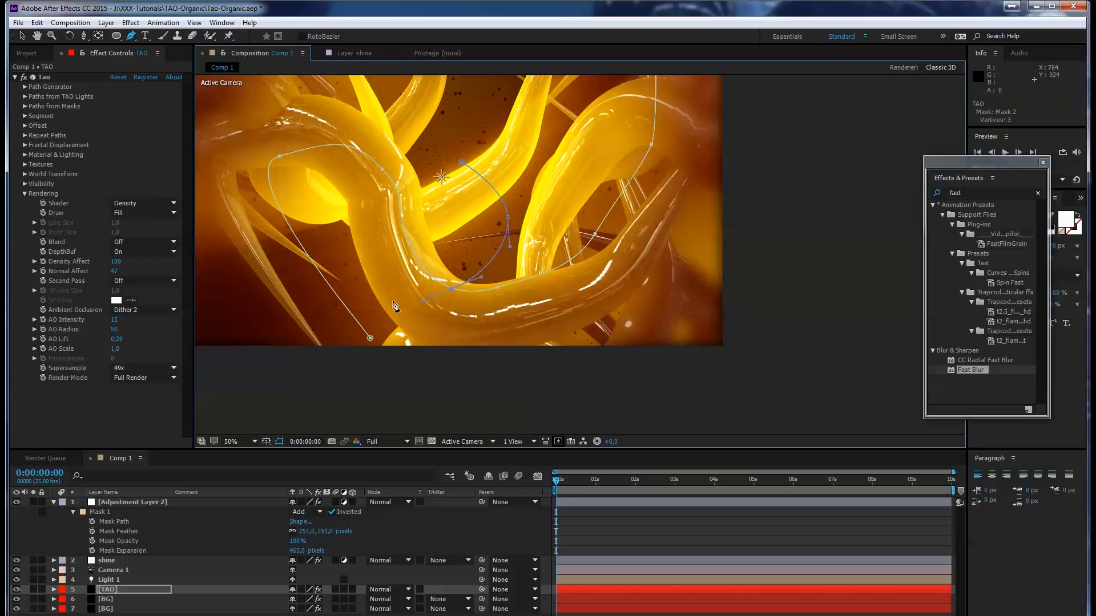
drag(300, 332, 290, 355)
right_click(288, 367)
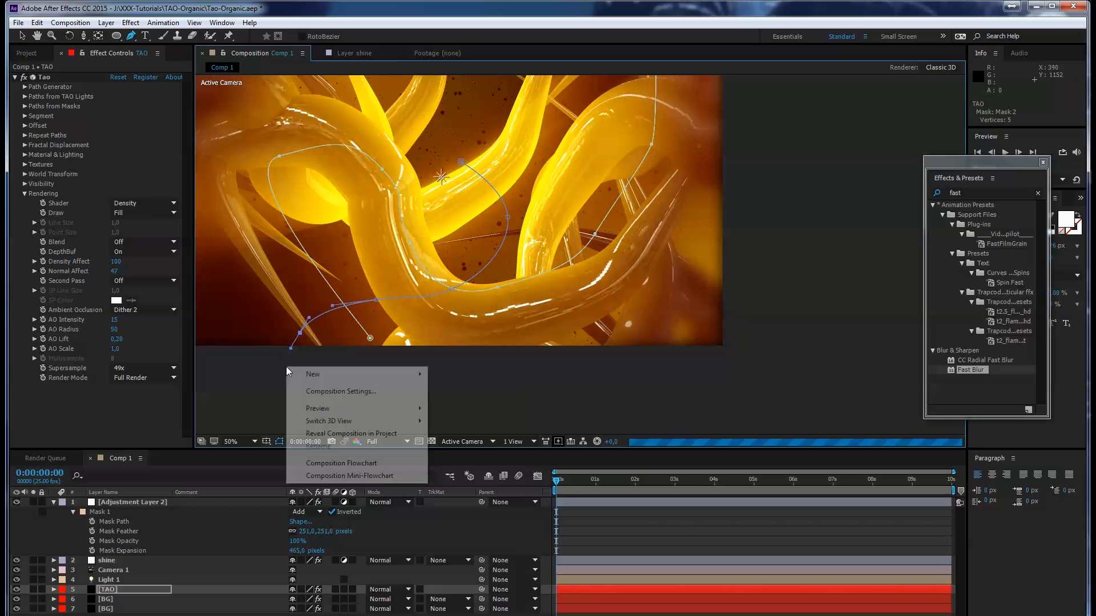
click(271, 363)
key(v)
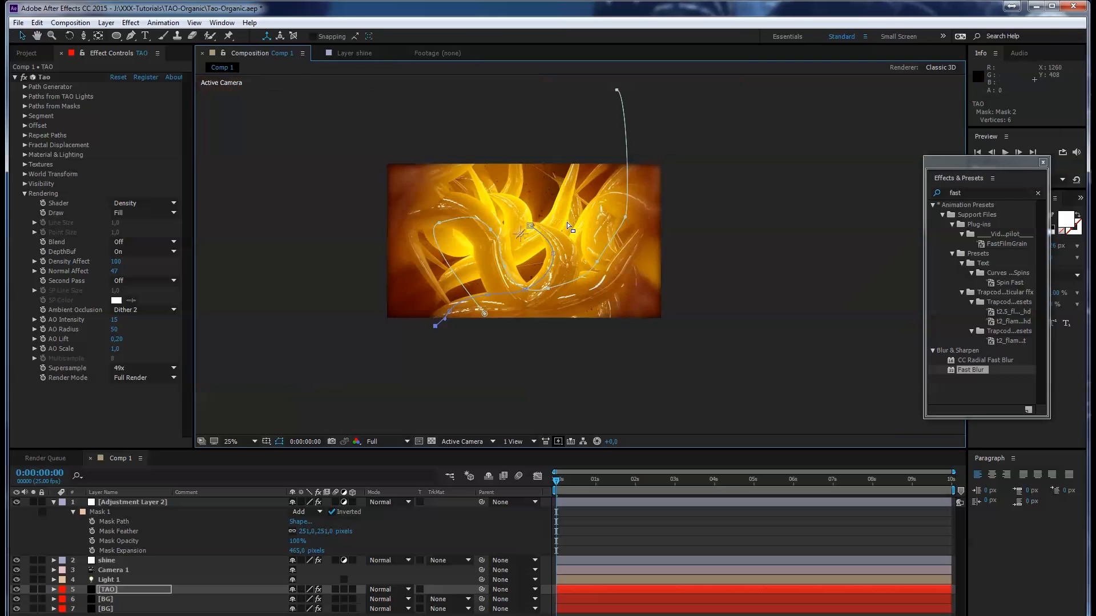
drag(480, 198, 588, 226)
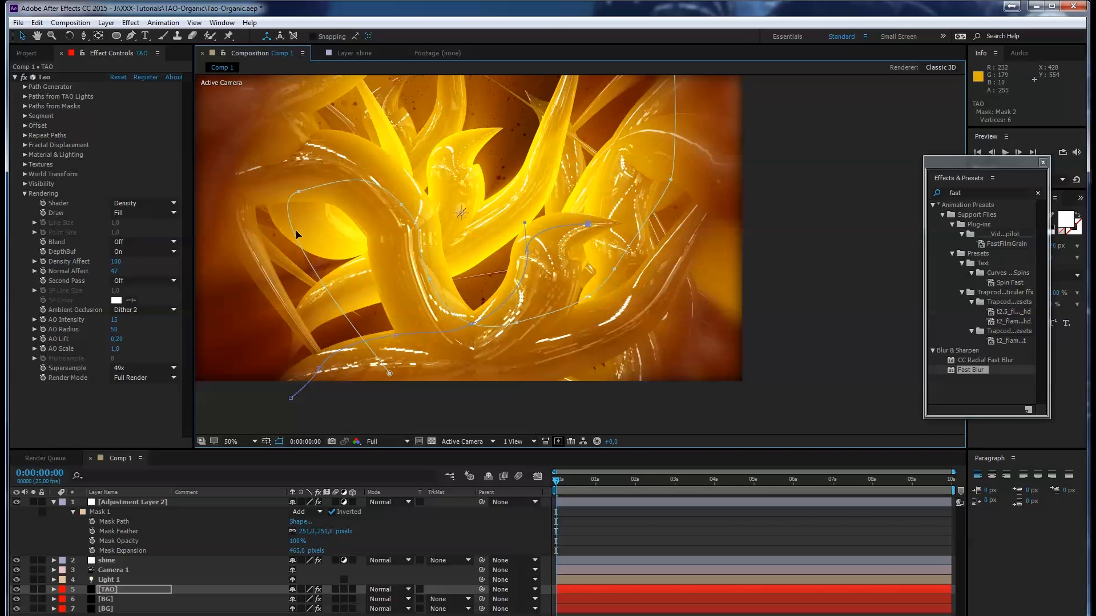
- Set the Light Radius in Tao's Material & Lighting settings to 130
click(25, 193)
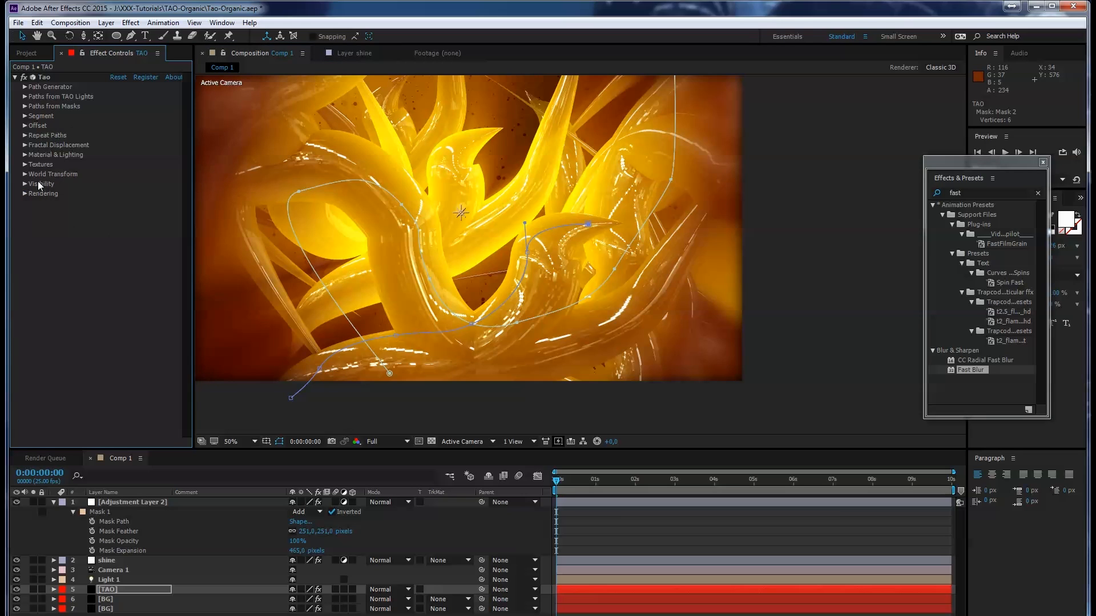
click(25, 155)
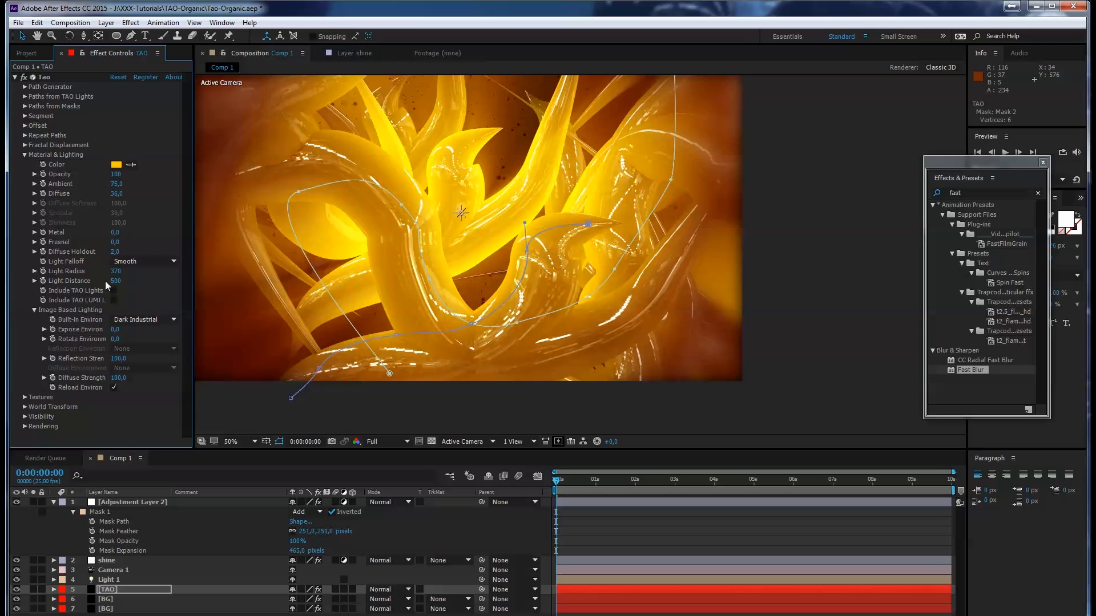
drag(117, 273, 107, 275)
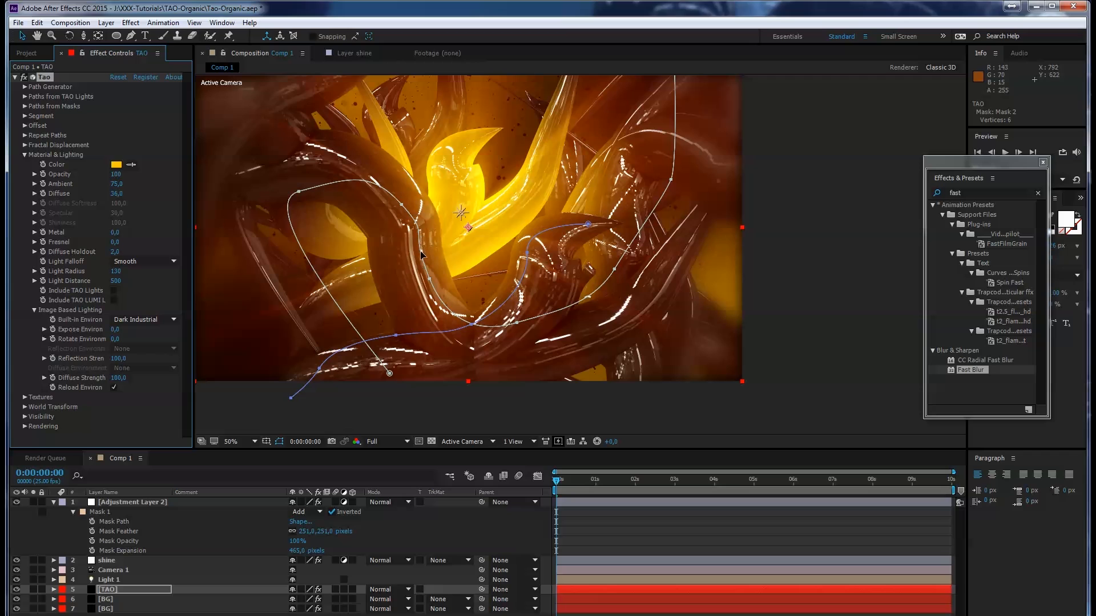
- Place logo-tutorialpilot_4c.ai near the centre of Comp 1 as the top layer, keeping the current time at the first frame
drag(566, 239, 597, 268)
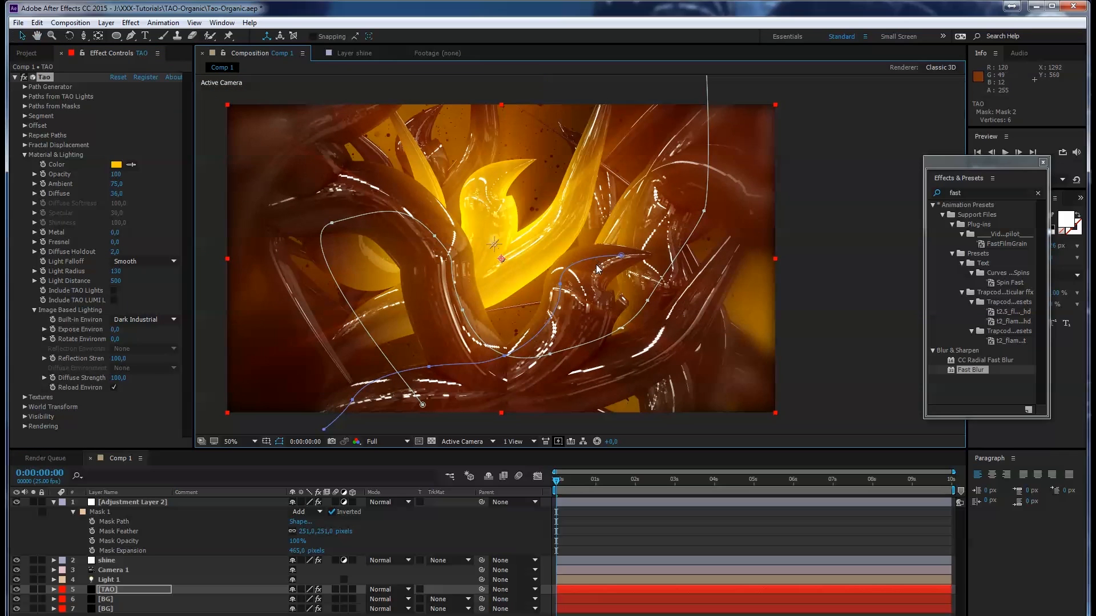
click(53, 505)
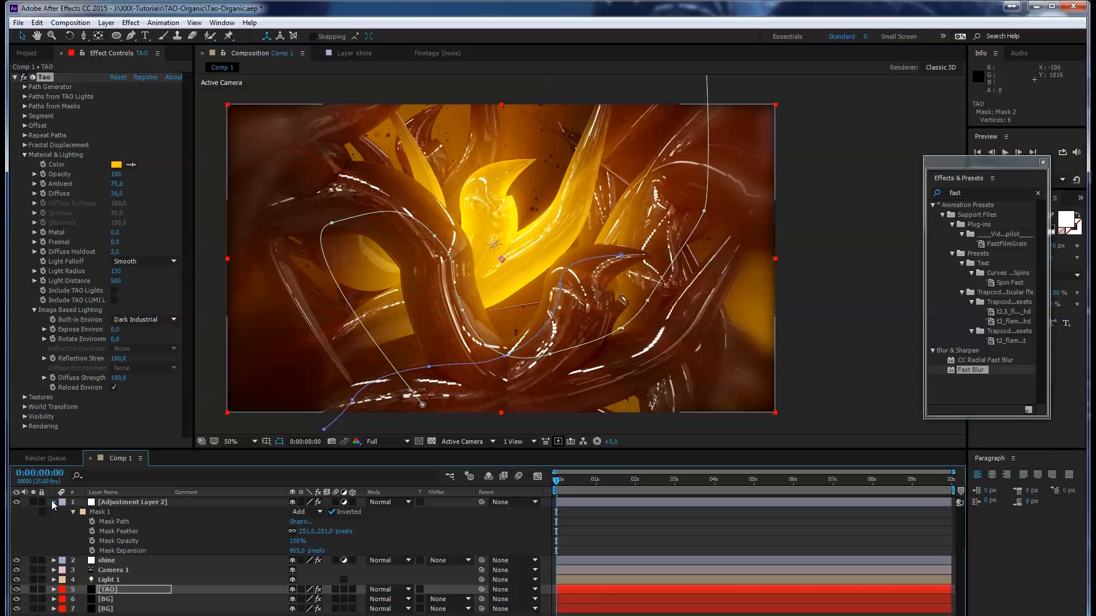
click(53, 503)
click(34, 56)
drag(71, 171, 499, 237)
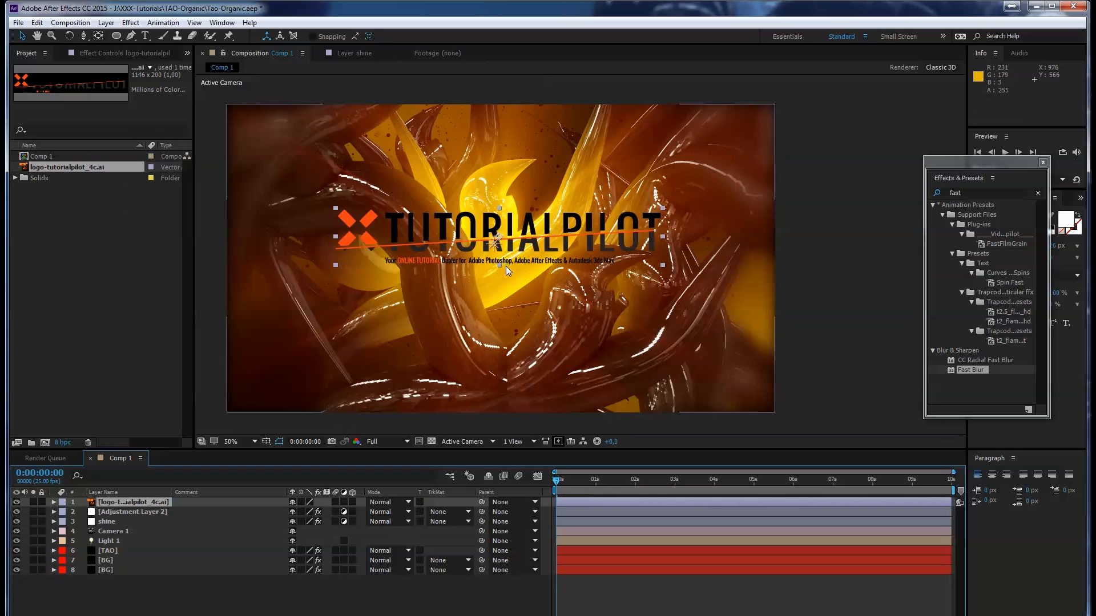
click(588, 484)
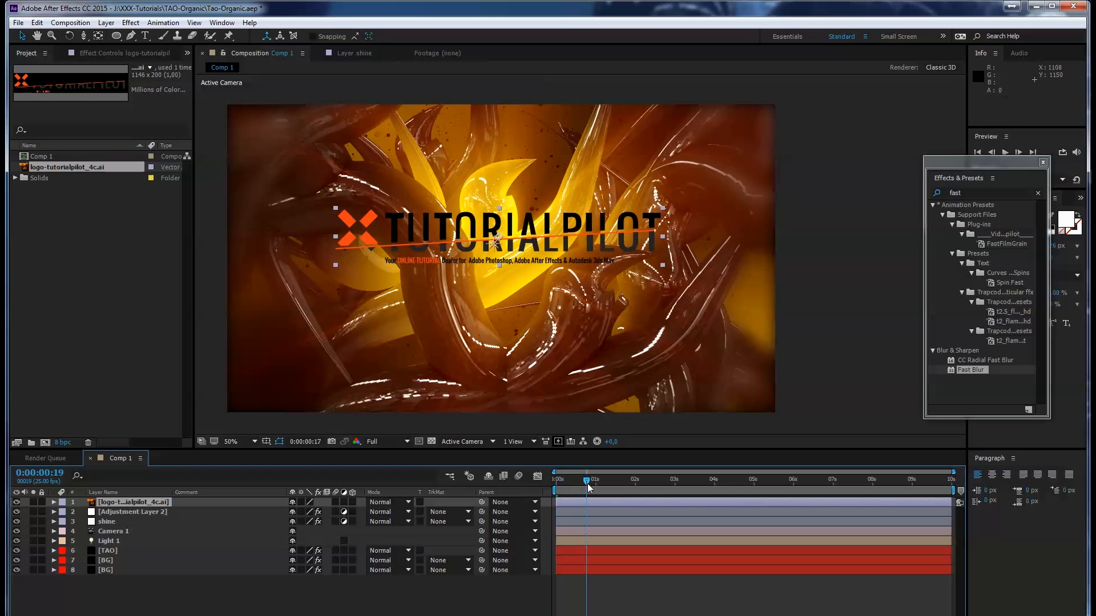
drag(589, 484, 556, 484)
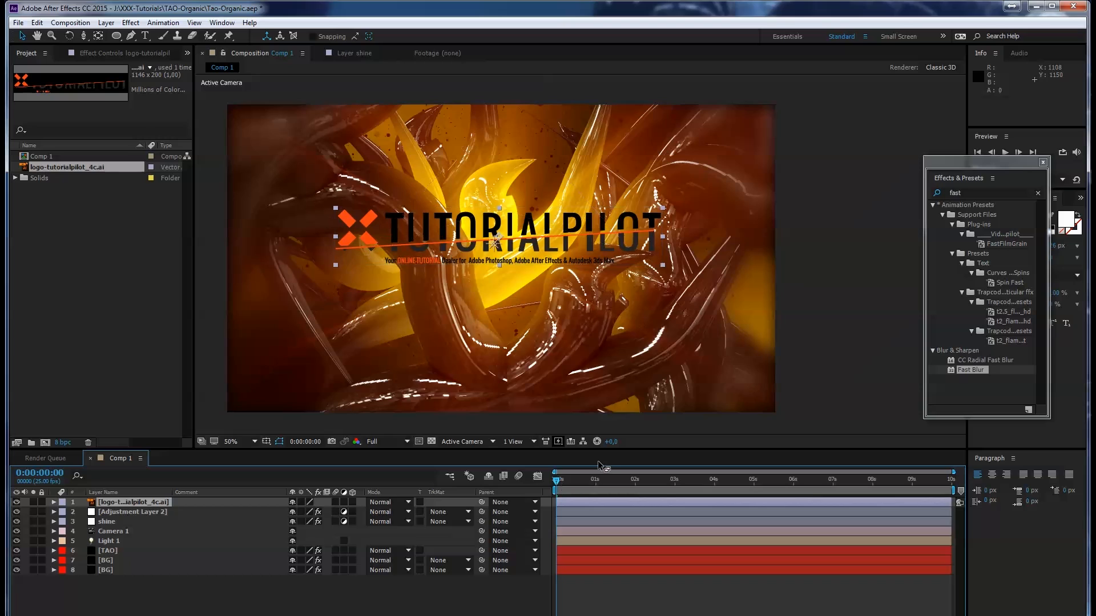